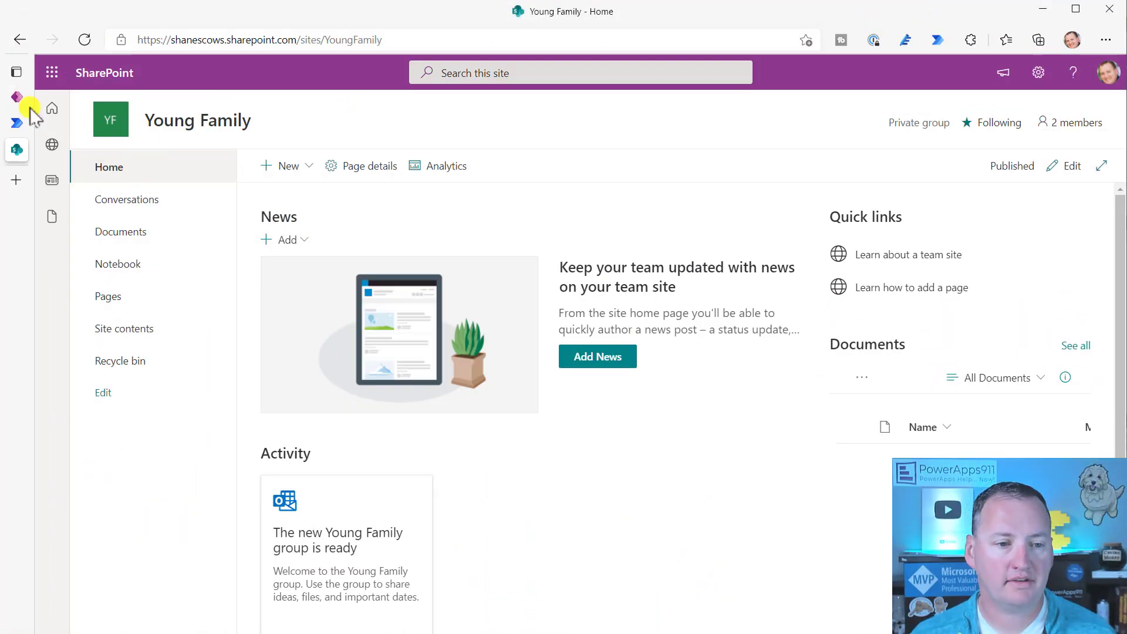
- Switch to Power Apps Studio showing the Kid Bank app's Young Family Vault welcome screen
left_click(18, 97)
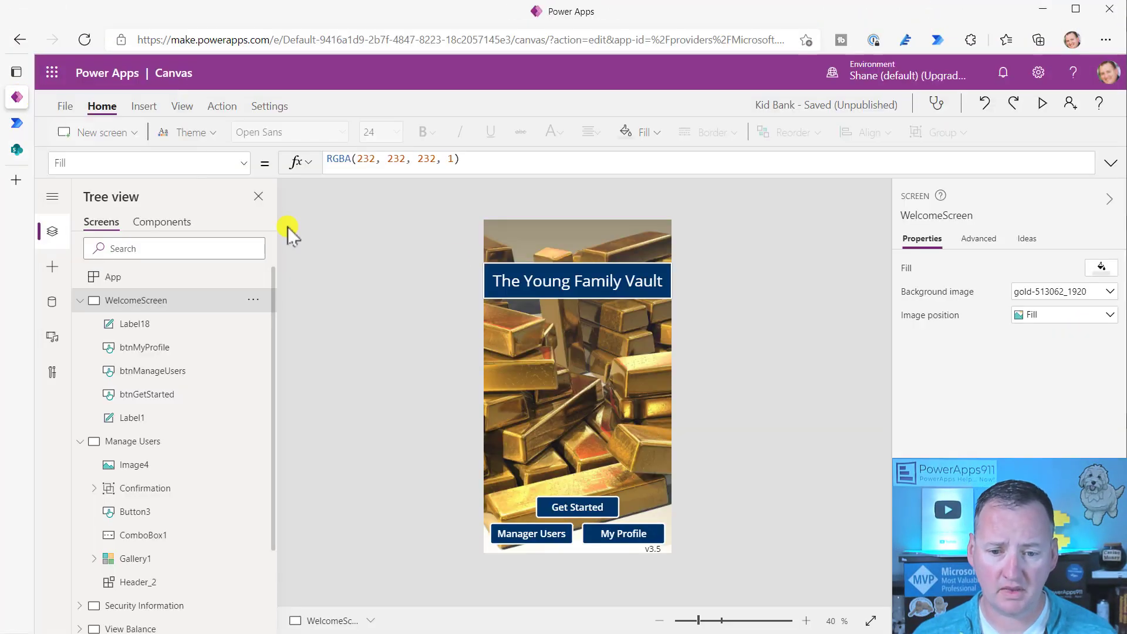
- Preview the Kid Bank app and open the Manage Users screen listing three users
left_click(1043, 103)
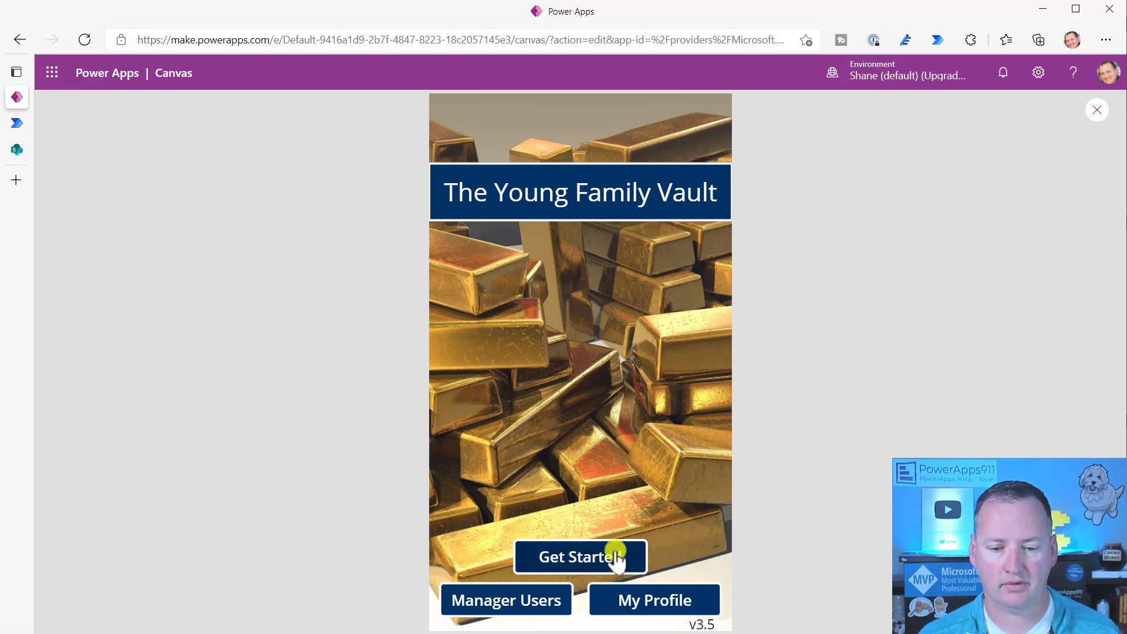
left_click(528, 599)
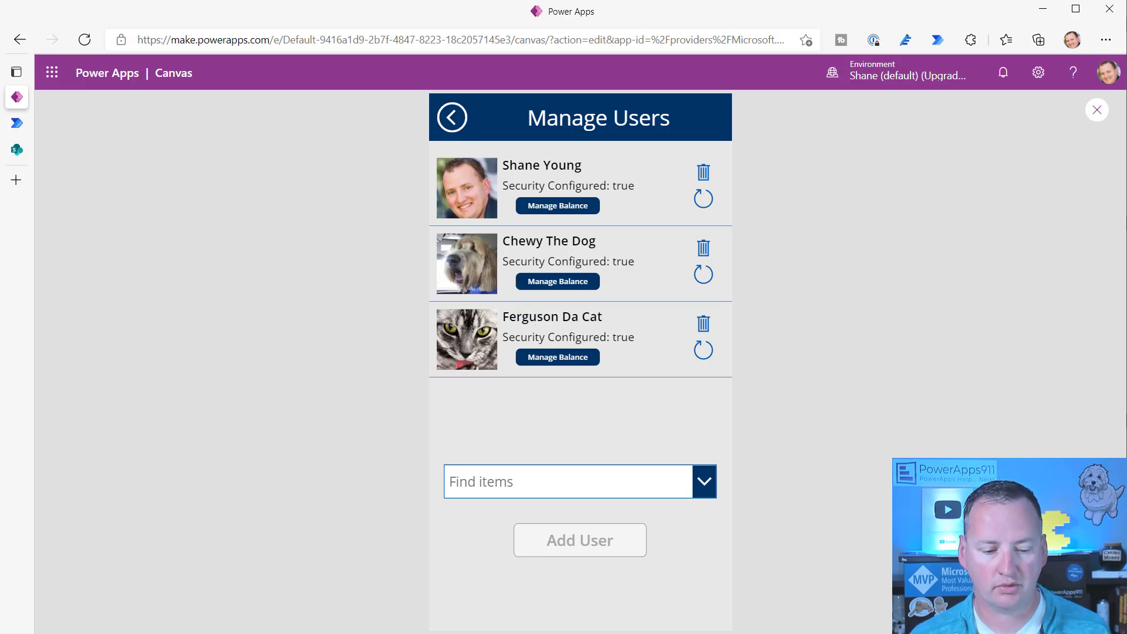
key("alt+Tab")
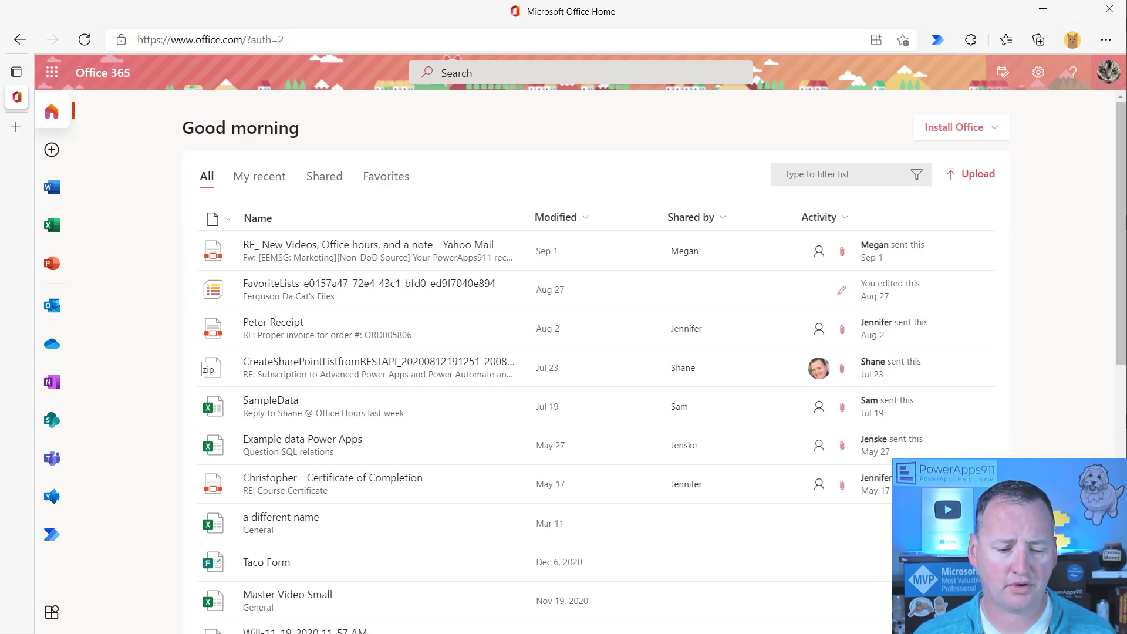
- Read the Yes, Delete button's OnSelect formula, then confirm deleting the cat user in preview
key("alt+Tab")
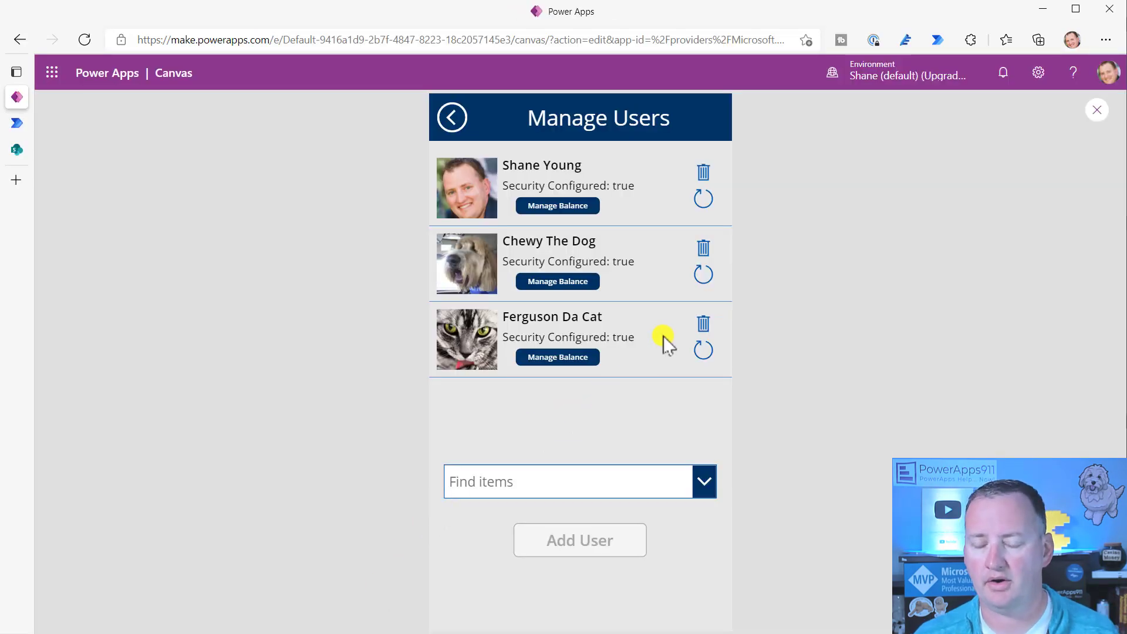
left_click(703, 322)
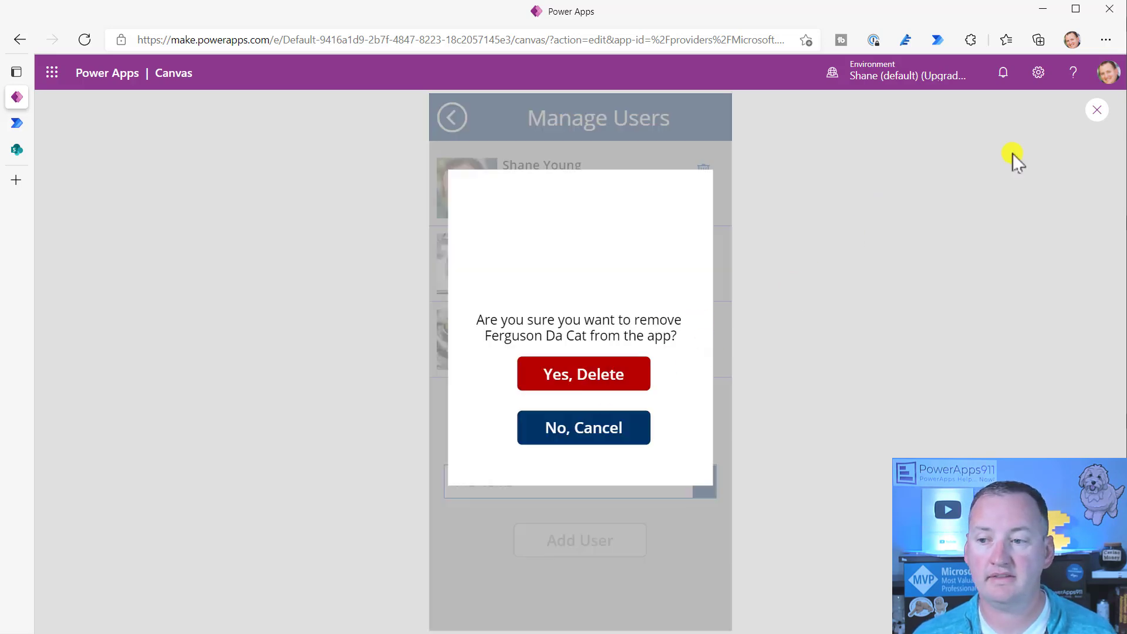
left_click(1097, 109)
left_click(565, 401)
left_click(563, 393)
left_click_drag(488, 176, 486, 317)
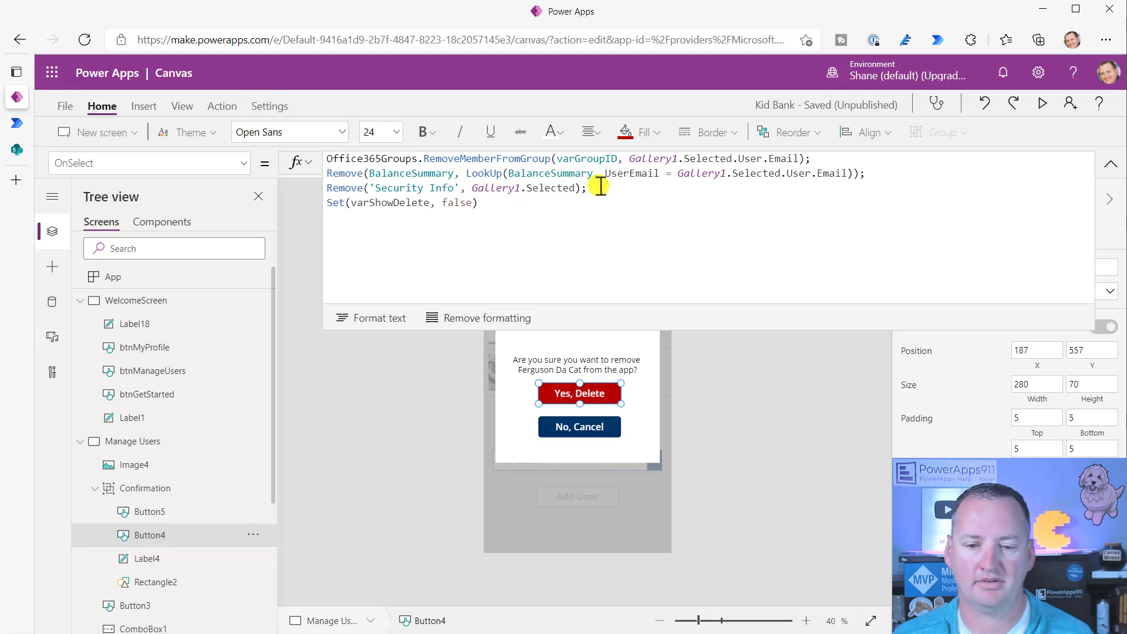
left_click_drag(629, 331, 771, 138)
left_click(1043, 104)
left_click(625, 377)
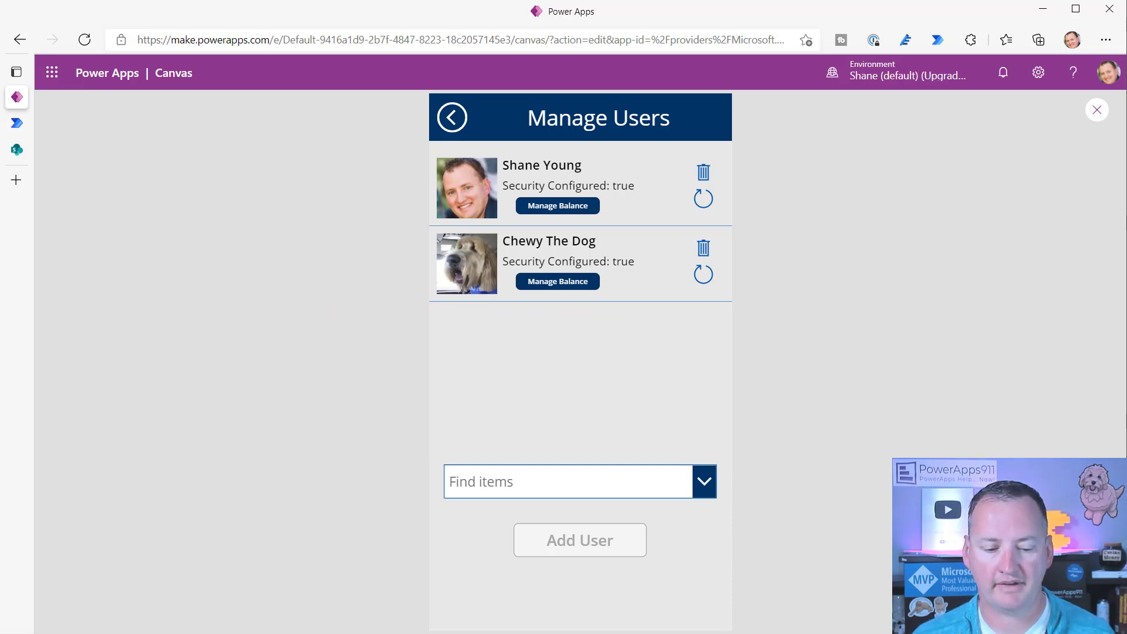
- As the removed user, open SharePoint and paste the Young Family site URL, getting Access required
key("alt+Tab")
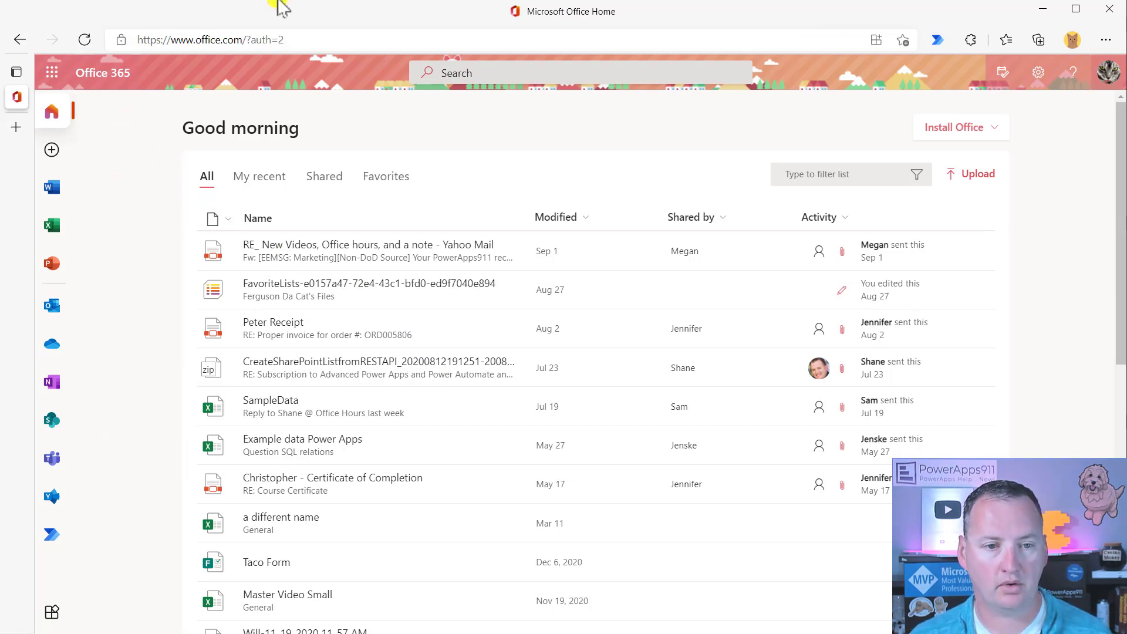
left_click(320, 39)
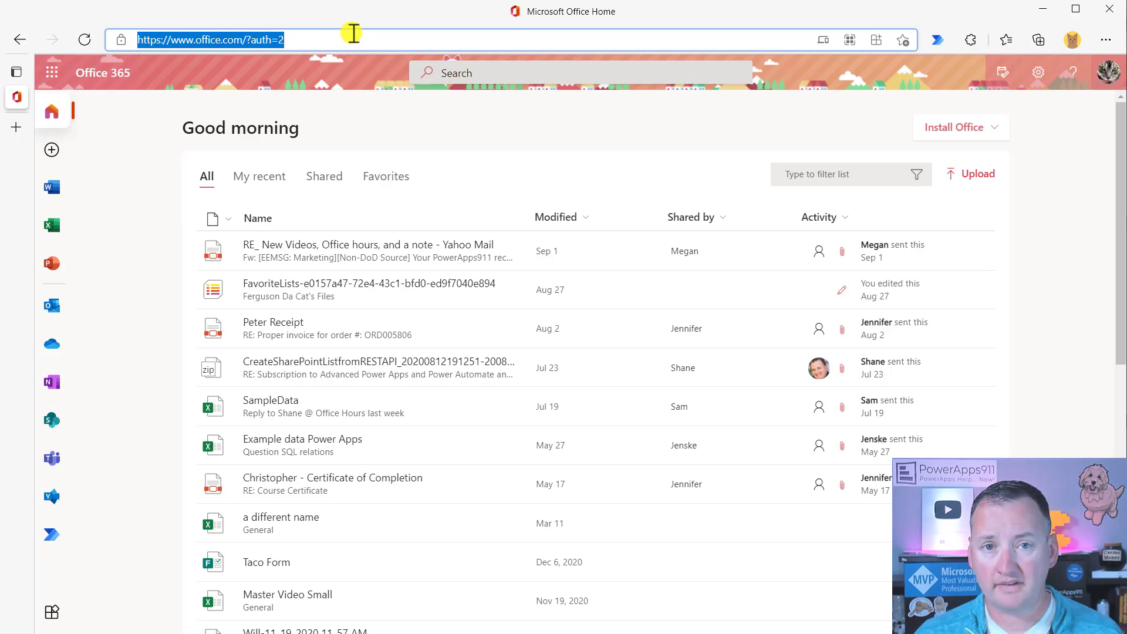
left_click(49, 420)
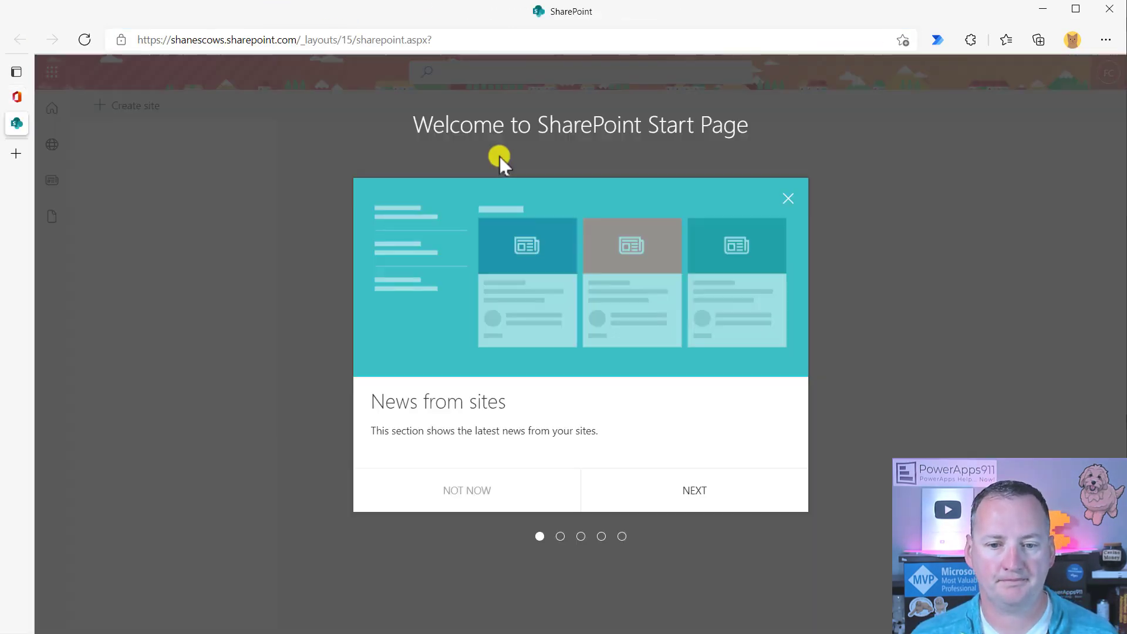
left_click(787, 200)
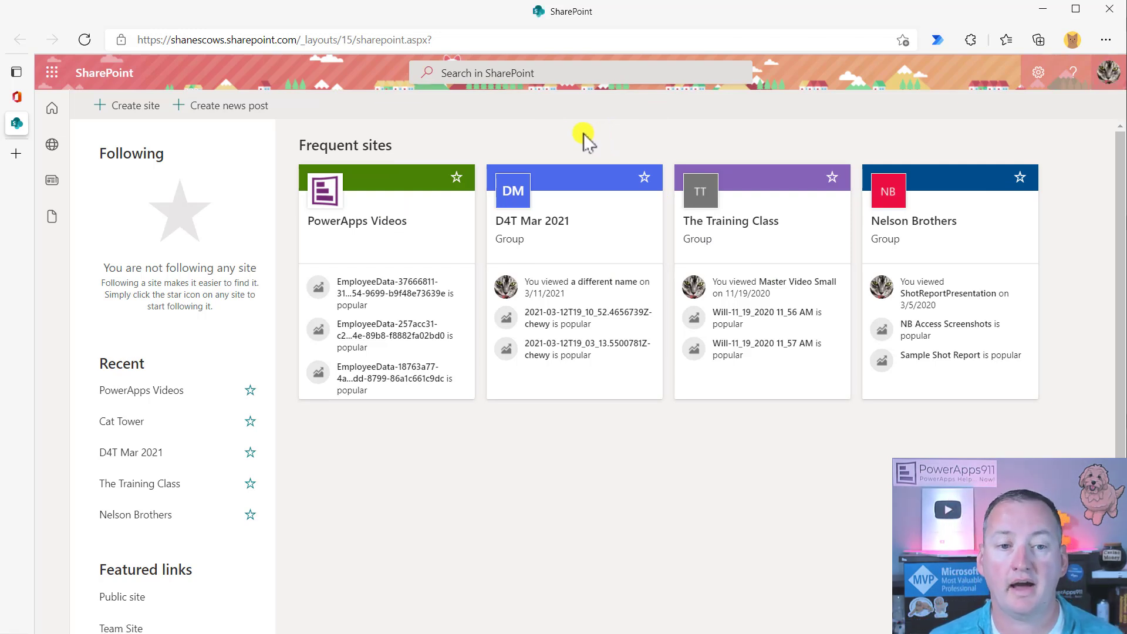
left_click(471, 41)
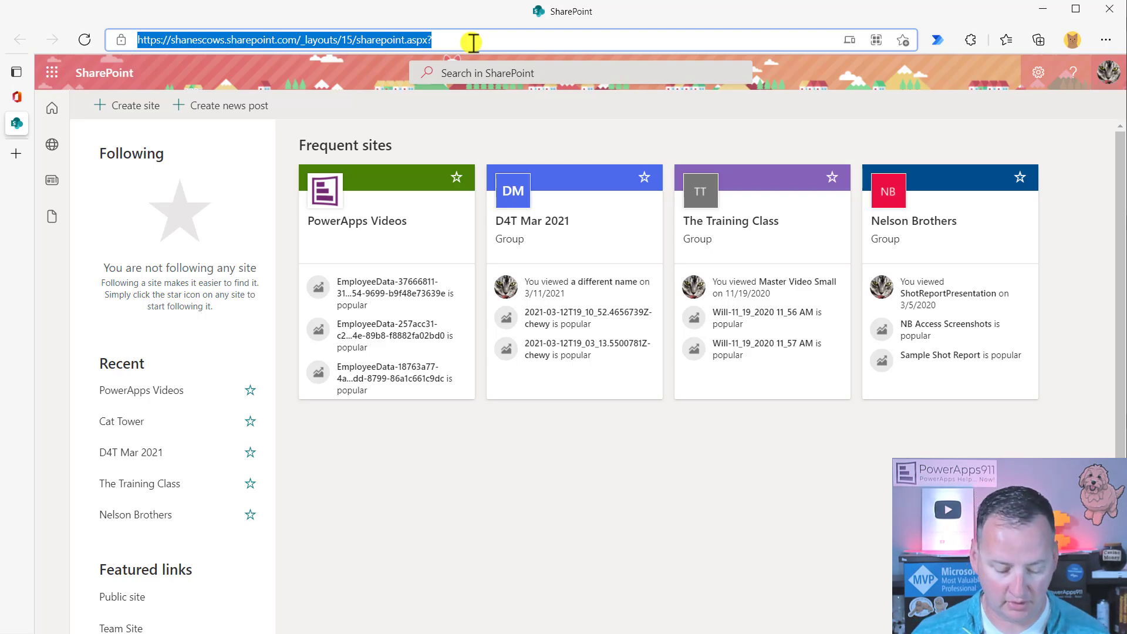
type("https://shanescows.sharepoint.com/sites/YoungFamily")
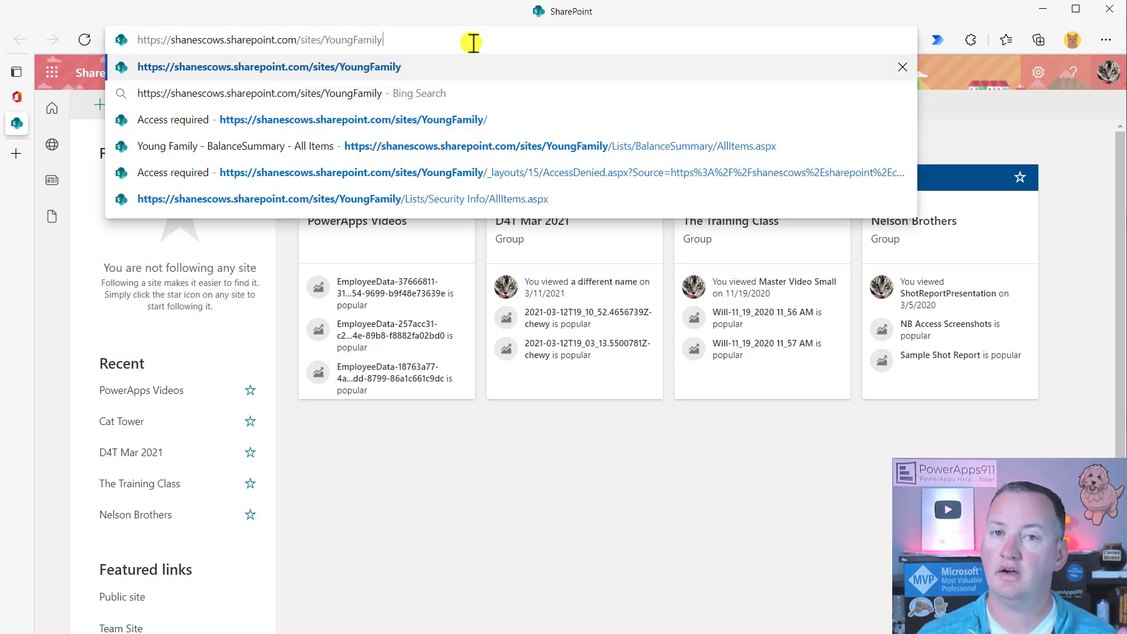
key("Return")
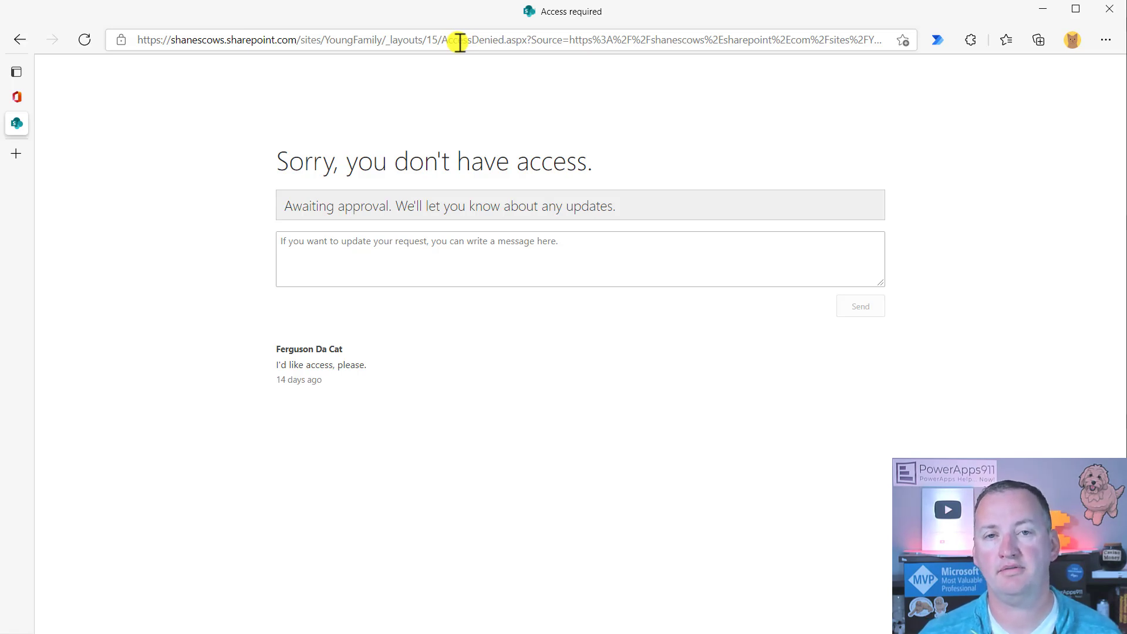
key("alt+Tab")
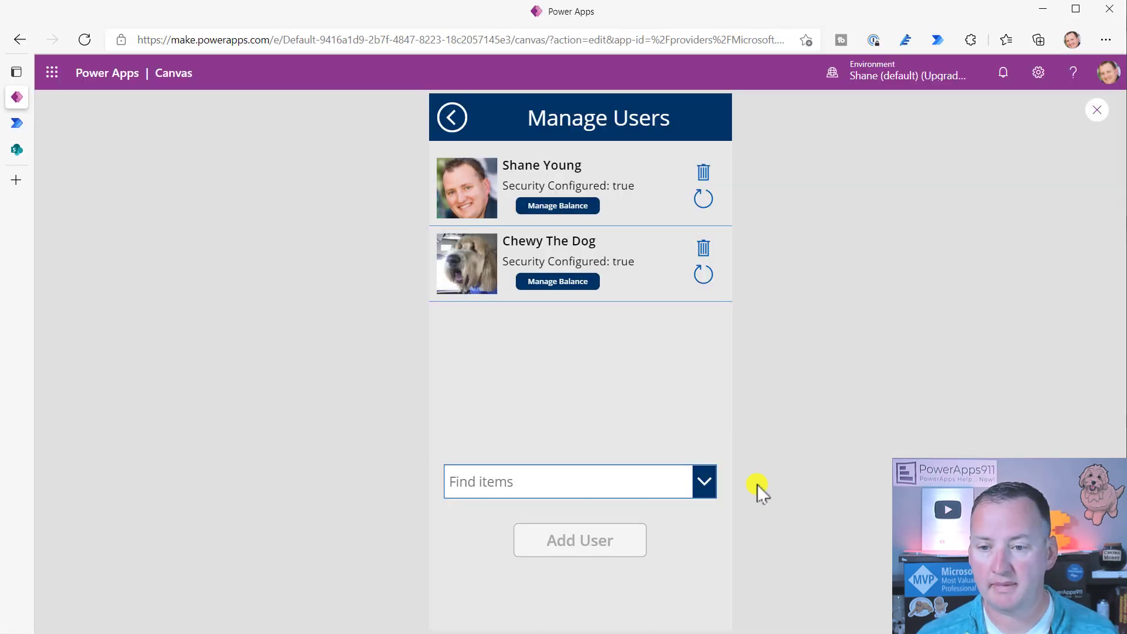
- Check the Young Family group membership now shows just 2 members, both owners, then close it
left_click(16, 149)
left_click(1074, 123)
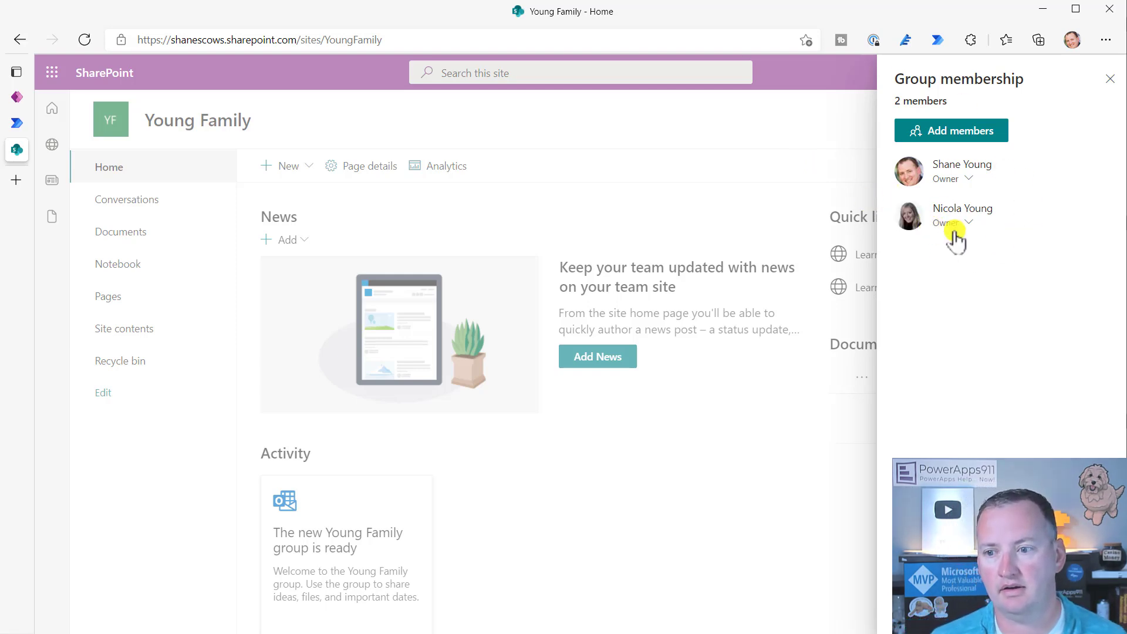
left_click(1109, 79)
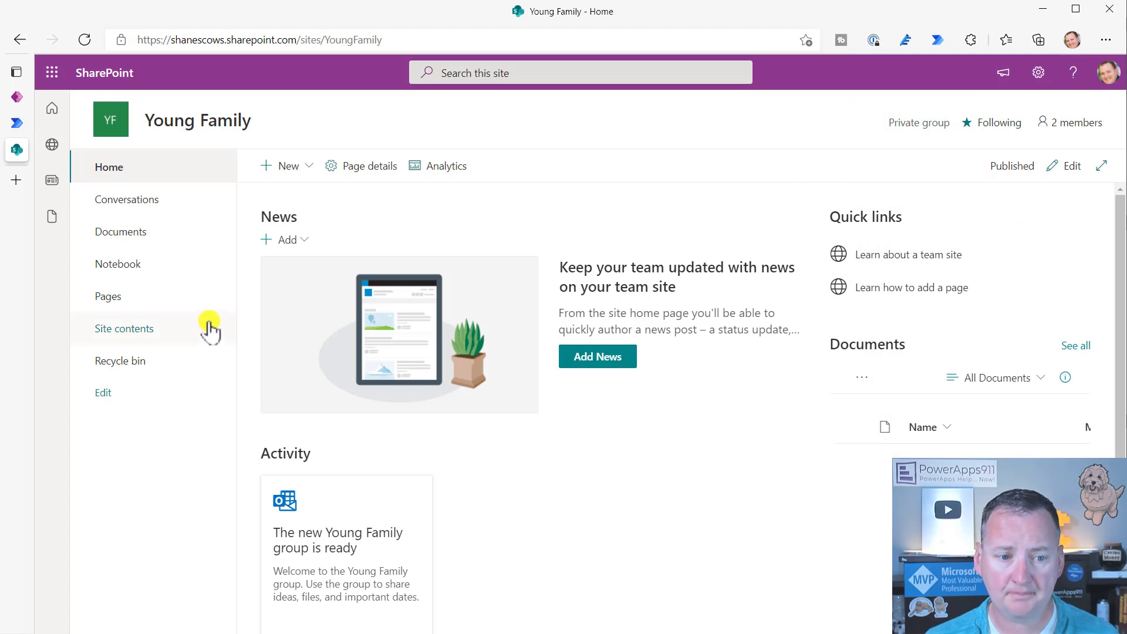
- Search 'cat' in the Manage Users combo box and select the cat user
mouse_move(23, 141)
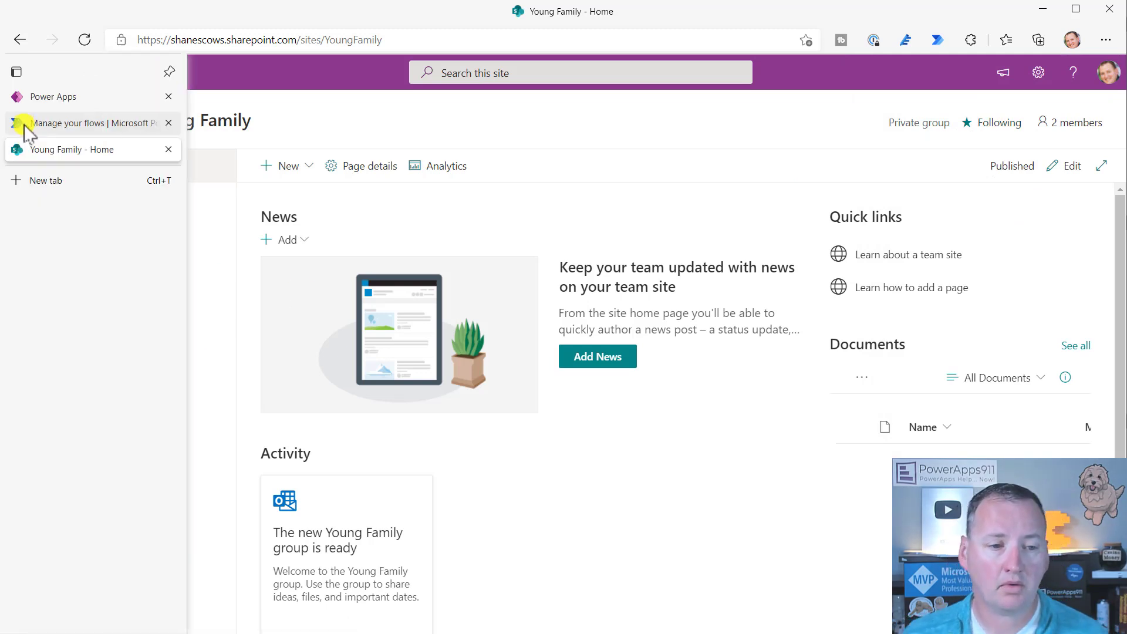
left_click(52, 97)
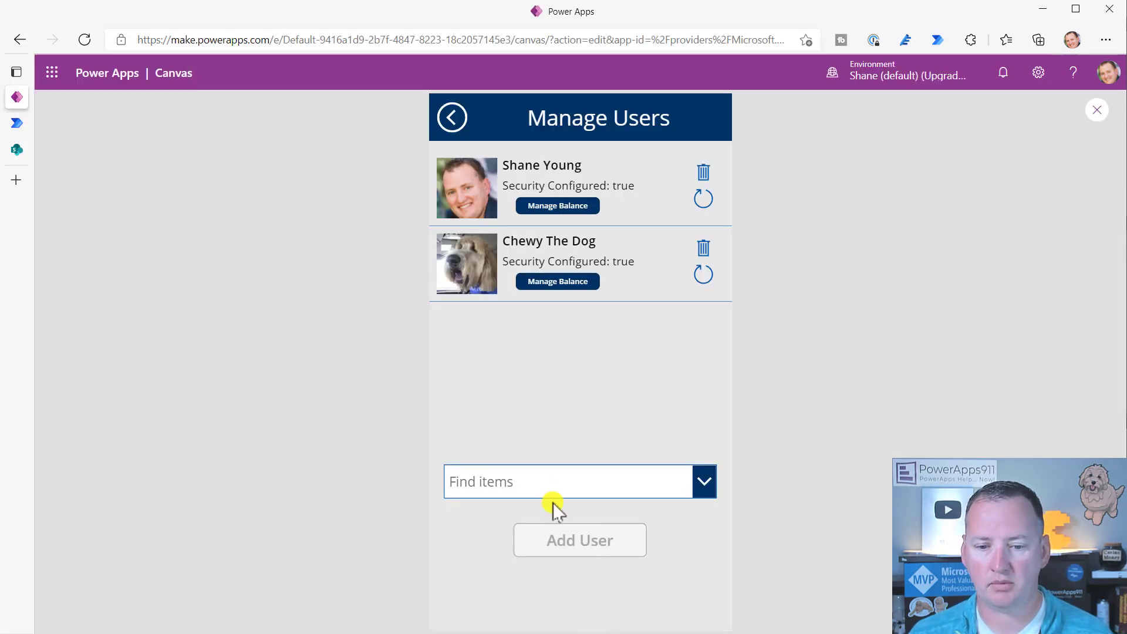
left_click(562, 484)
type("cat")
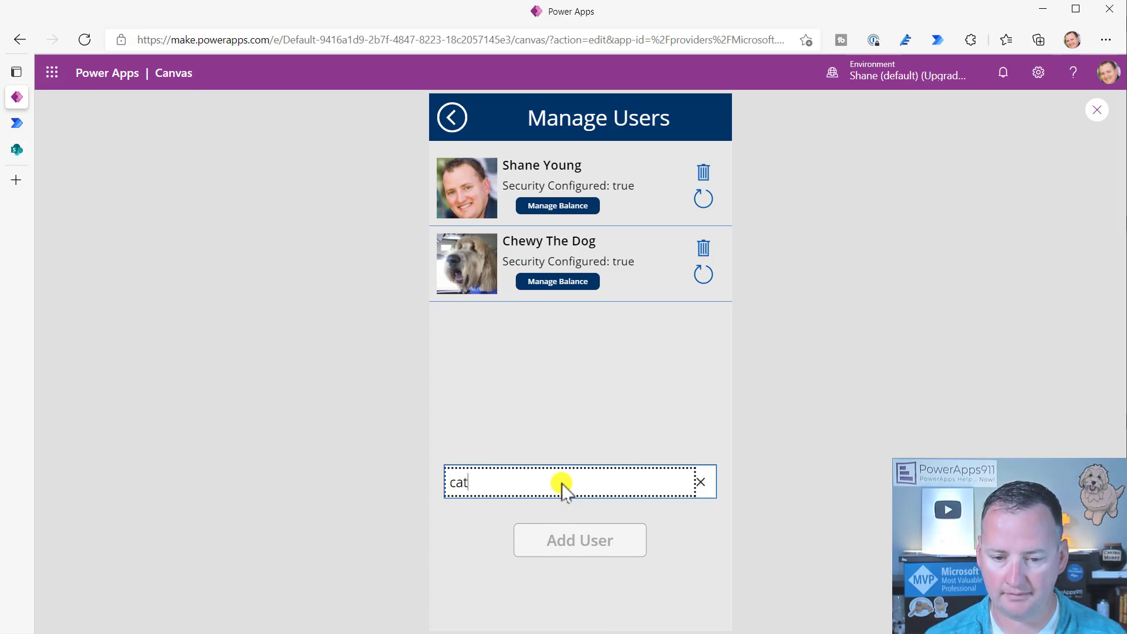
left_click(531, 522)
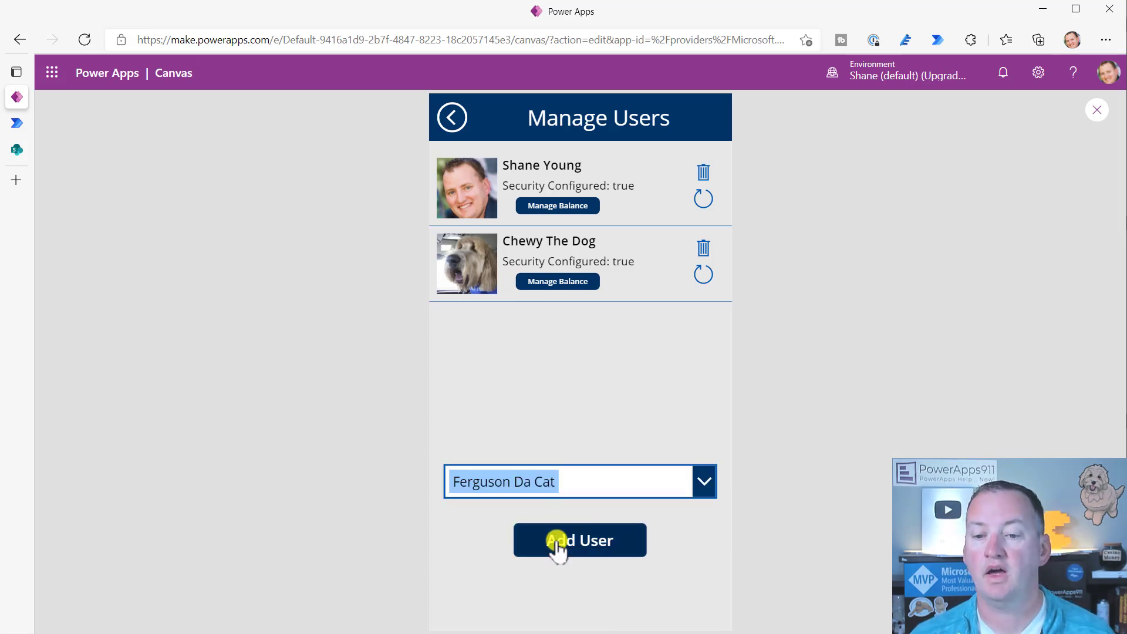
- Review the Add User button's OnSelect lines that run flows, then resume the preview
left_click(1097, 110)
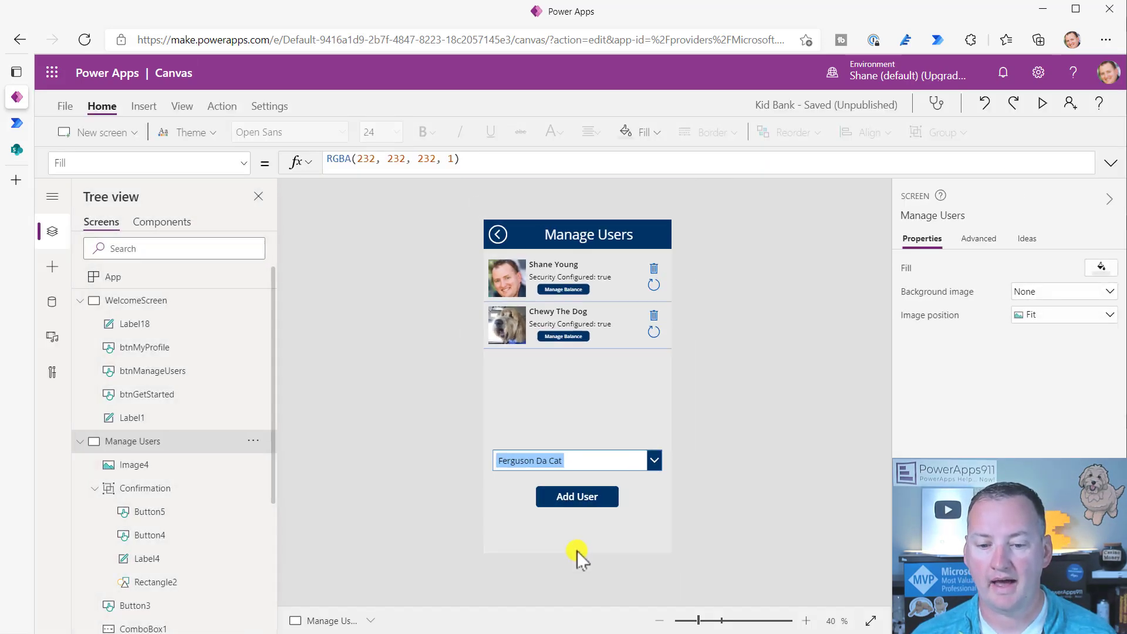
left_click(589, 499)
left_click(440, 171)
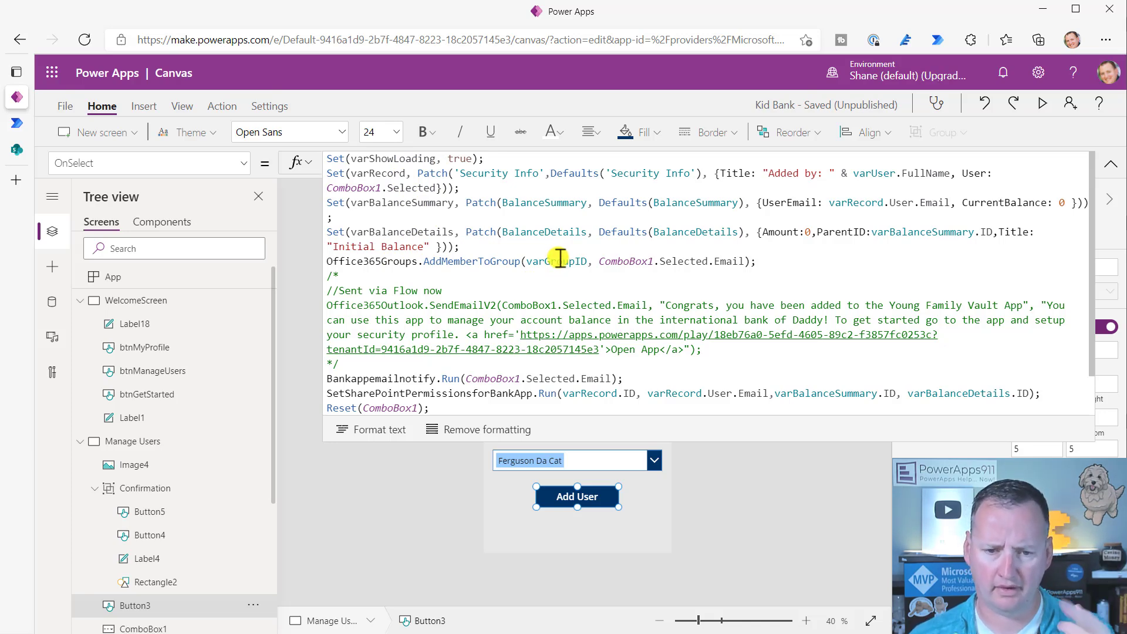
scroll(559, 258, "down", 1)
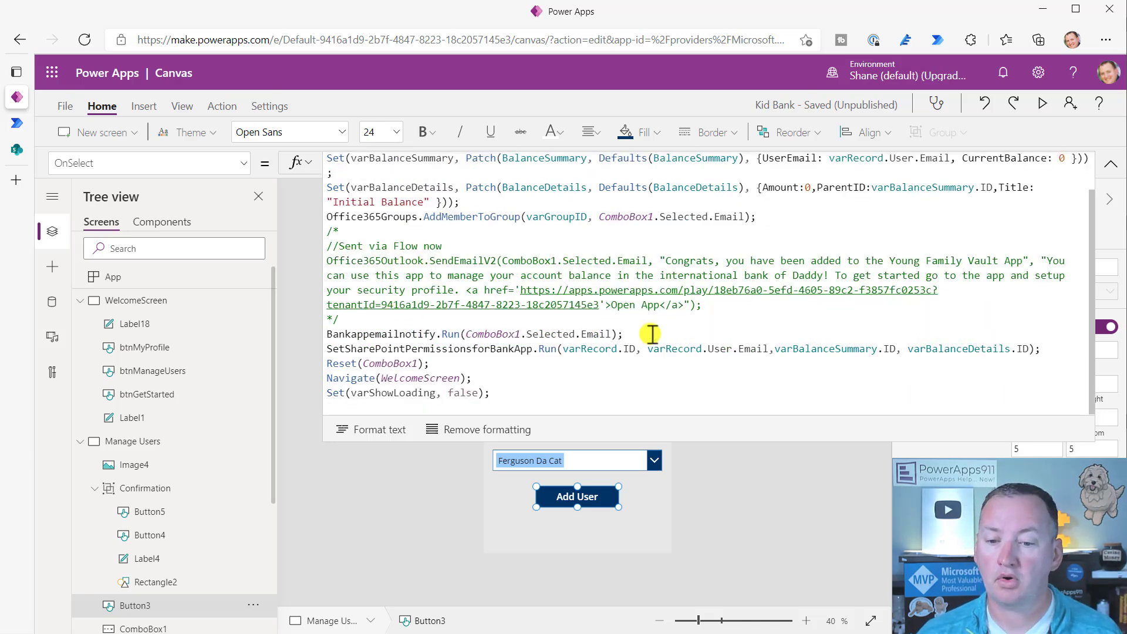
left_click_drag(1044, 349, 297, 334)
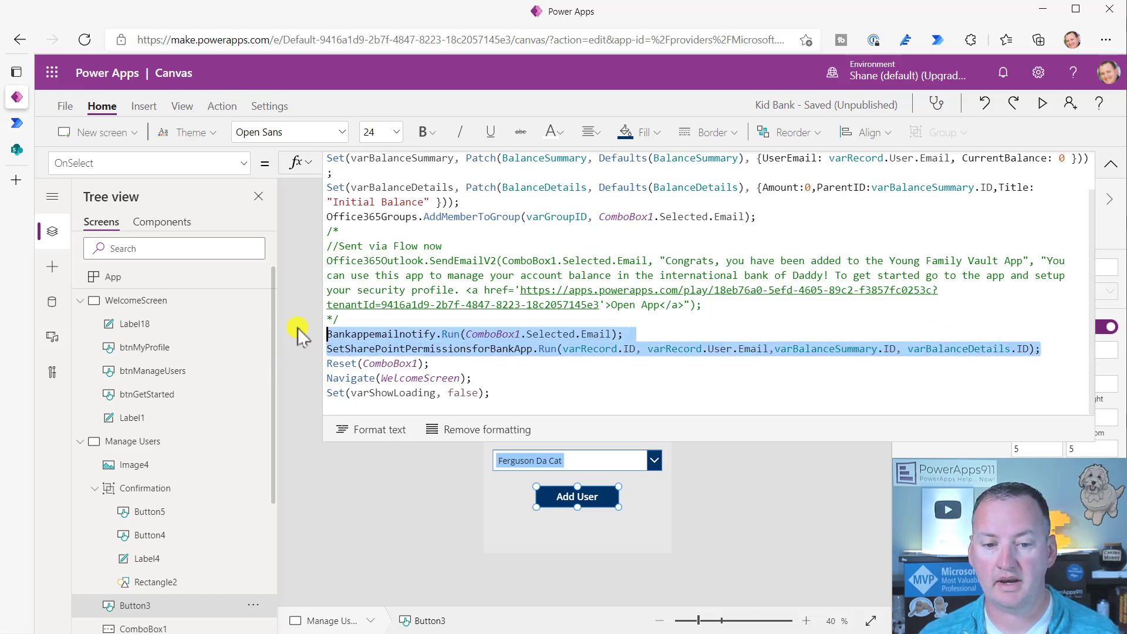
left_click(418, 326)
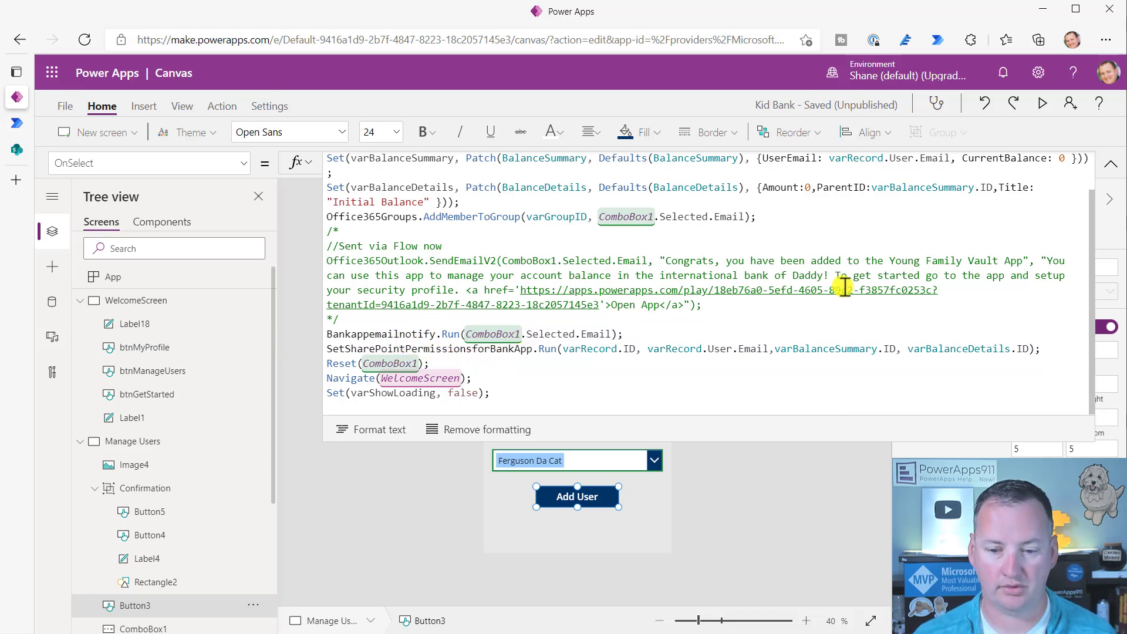
left_click(1044, 106)
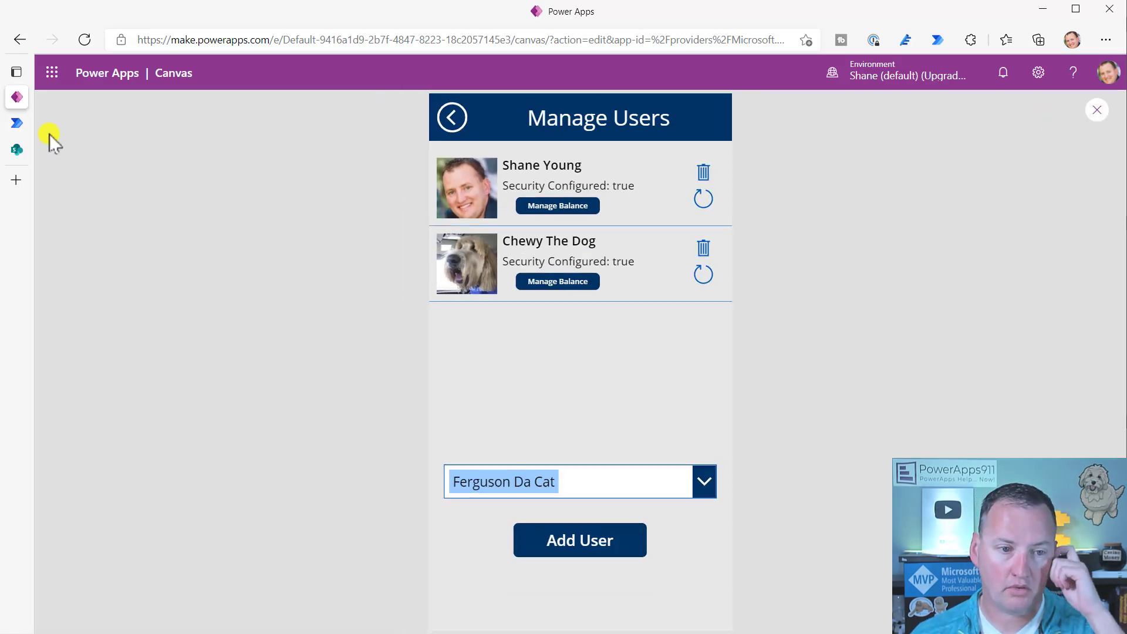
- Open the Bank app email notify flow and inspect its trigger, 5-minute Delay and email steps
left_click(16, 124)
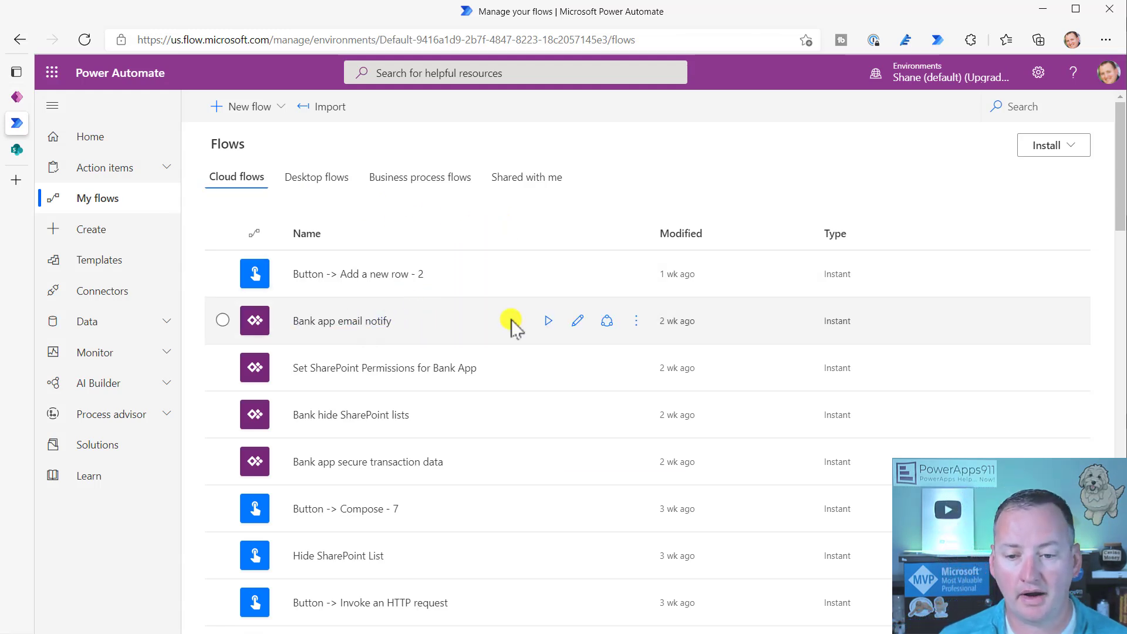
left_click(577, 321)
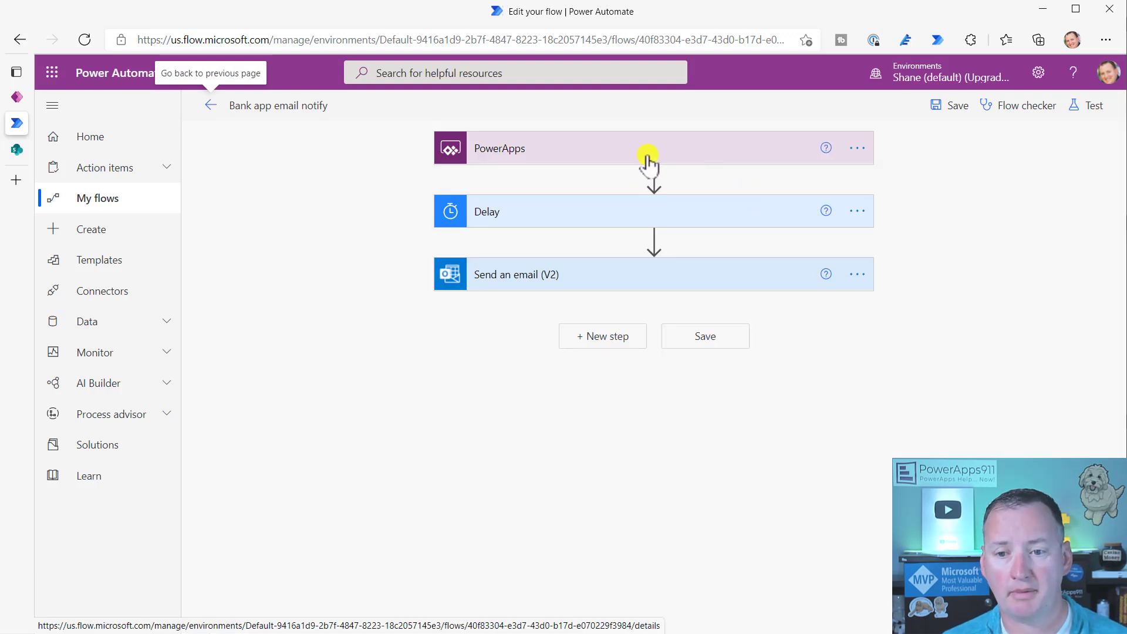
left_click(645, 159)
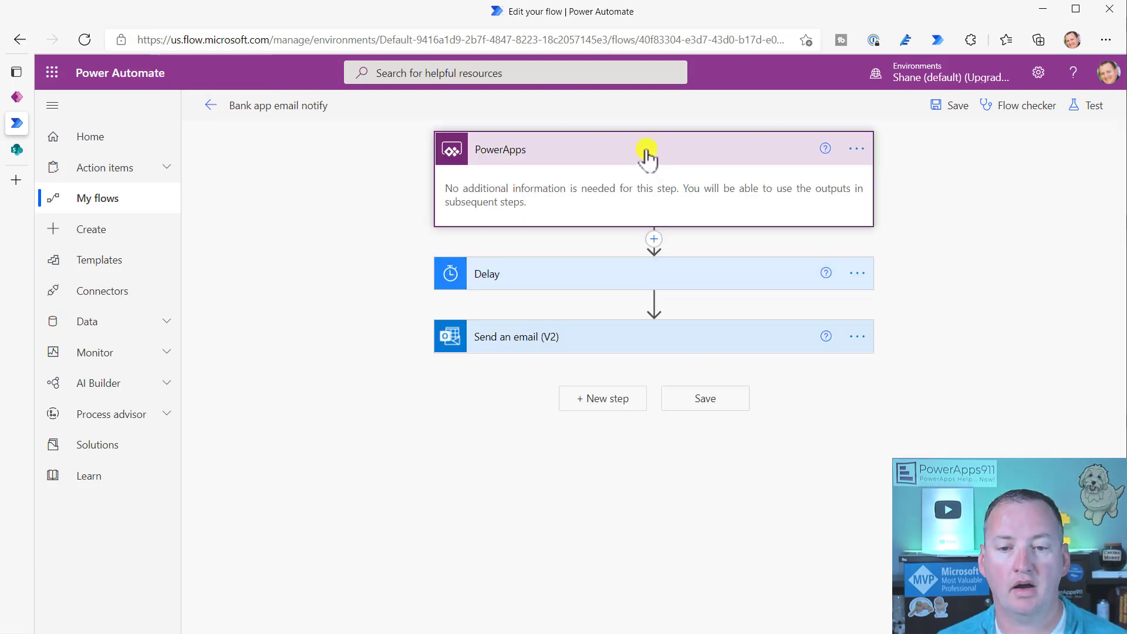
left_click(595, 158)
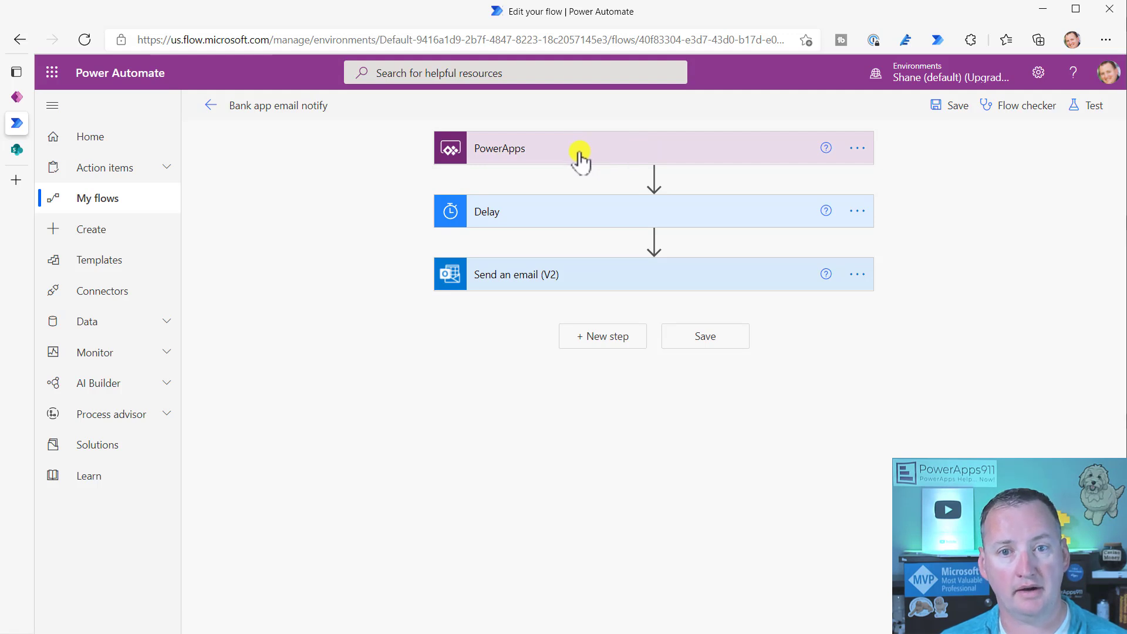
left_click(609, 227)
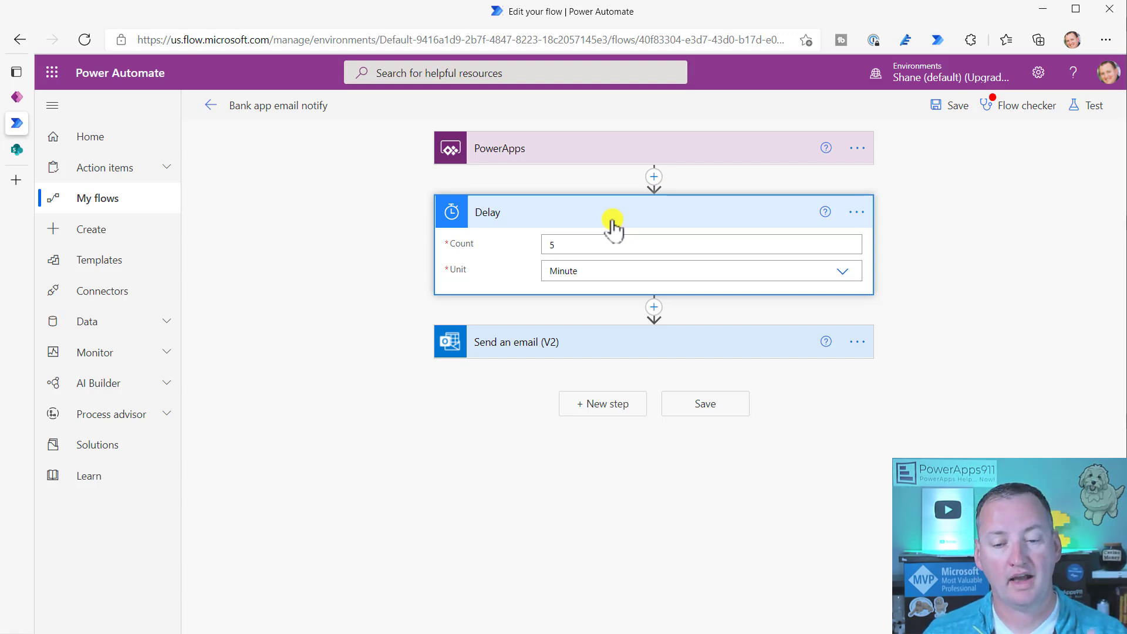
left_click(635, 353)
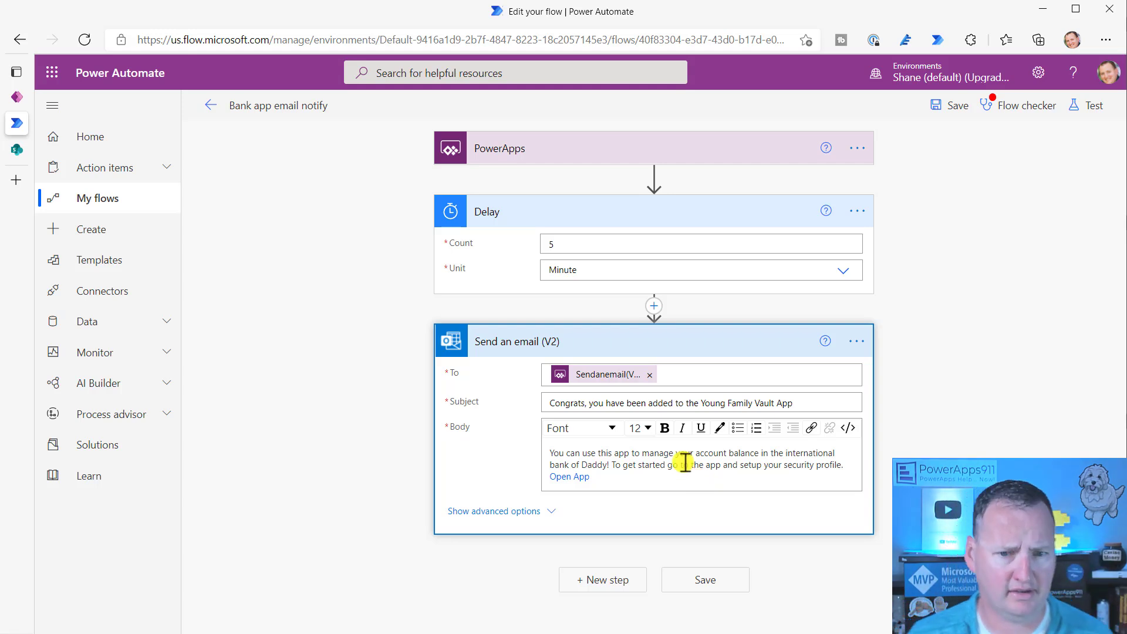
- Leave the flow without saving and return to the Cloud flows list
left_click(212, 107)
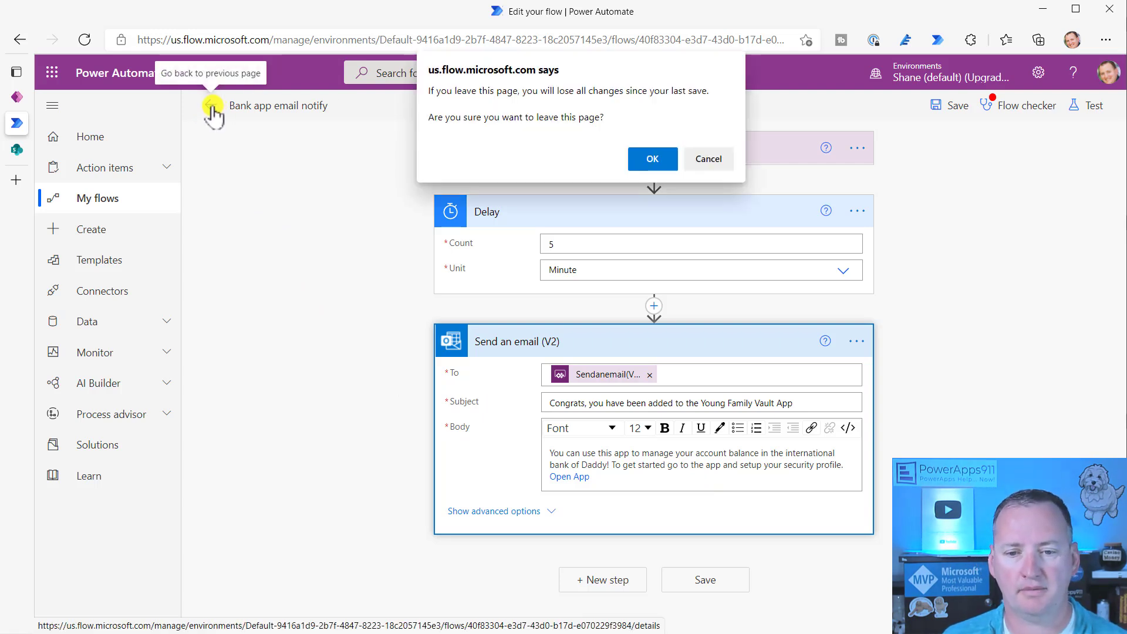
left_click(645, 160)
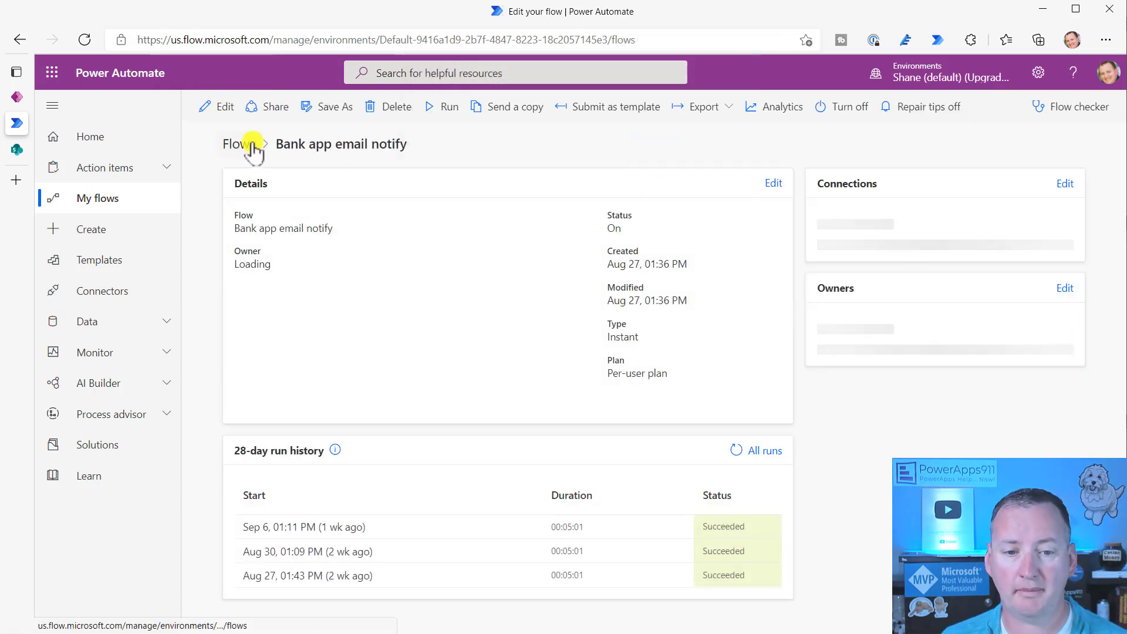
left_click(241, 145)
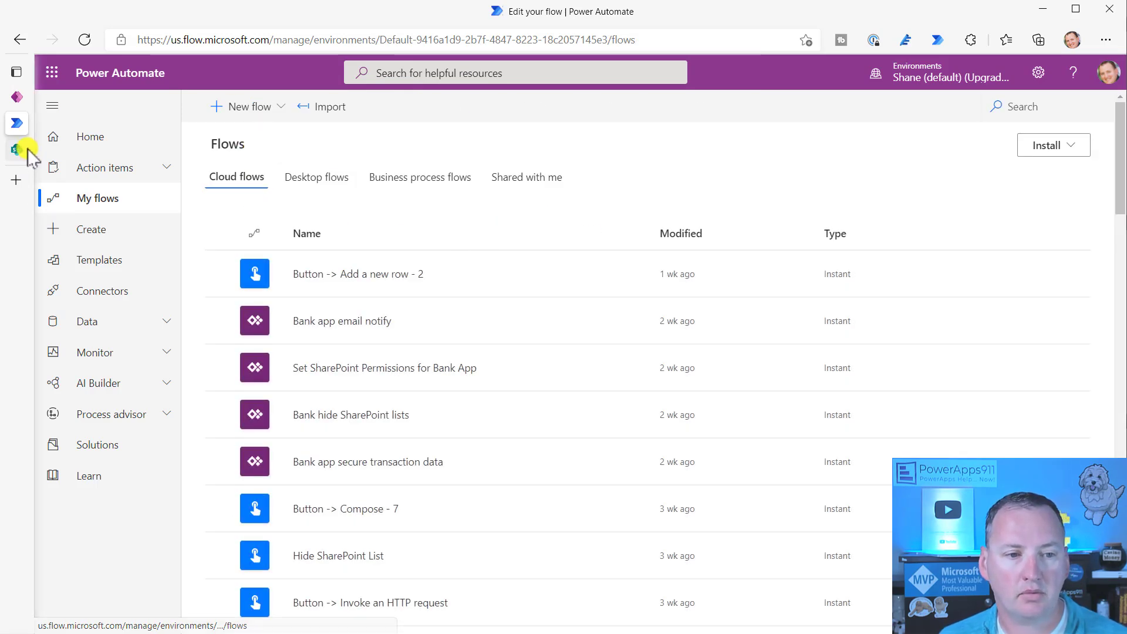
left_click(27, 148)
- Close the app preview and view the Add User OnSelect formula calling the email and permissions flows
left_click(18, 97)
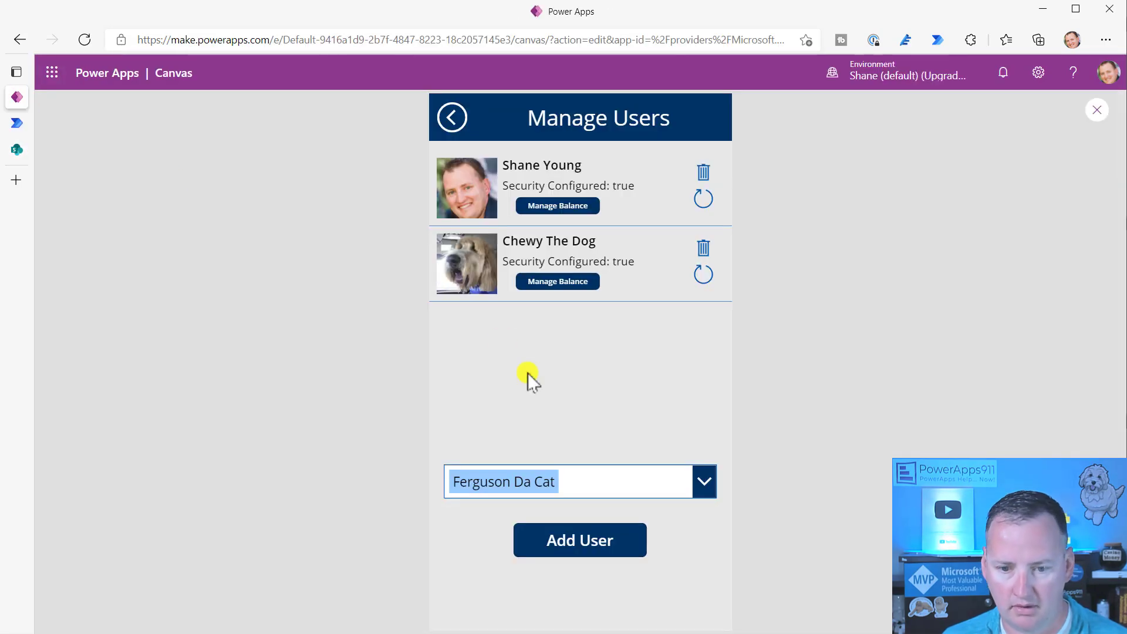
left_click(1096, 103)
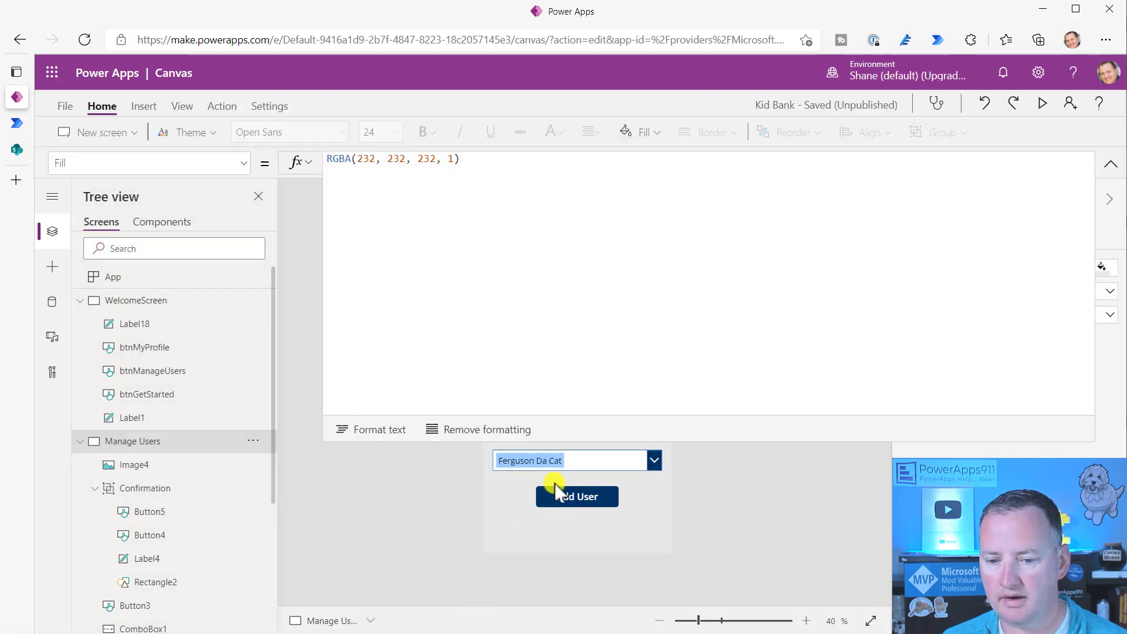
left_click(561, 499)
scroll(546, 335, "down", 1)
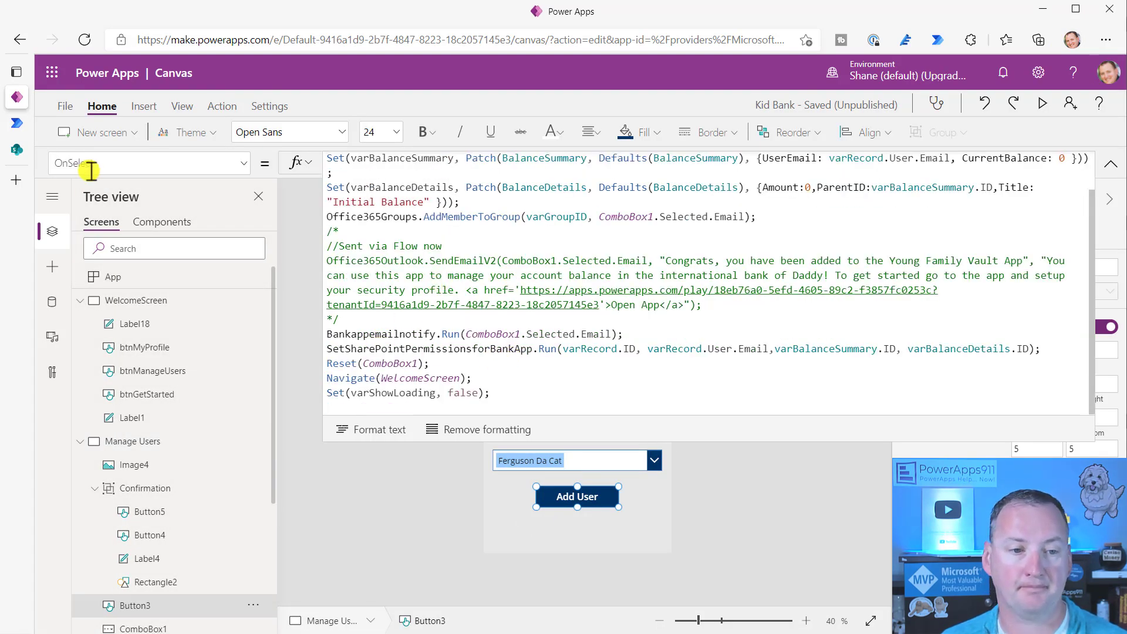
left_click(16, 123)
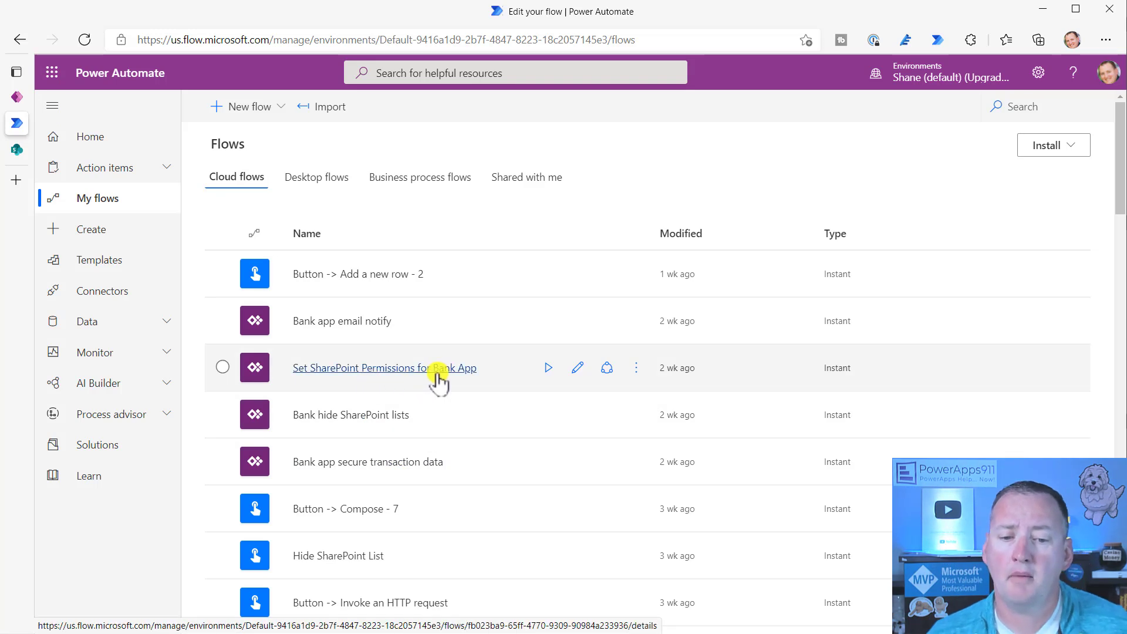
- Open Set SharePoint Permissions for Bank App and expand its trigger and Security Info grant-access step
left_click(578, 368)
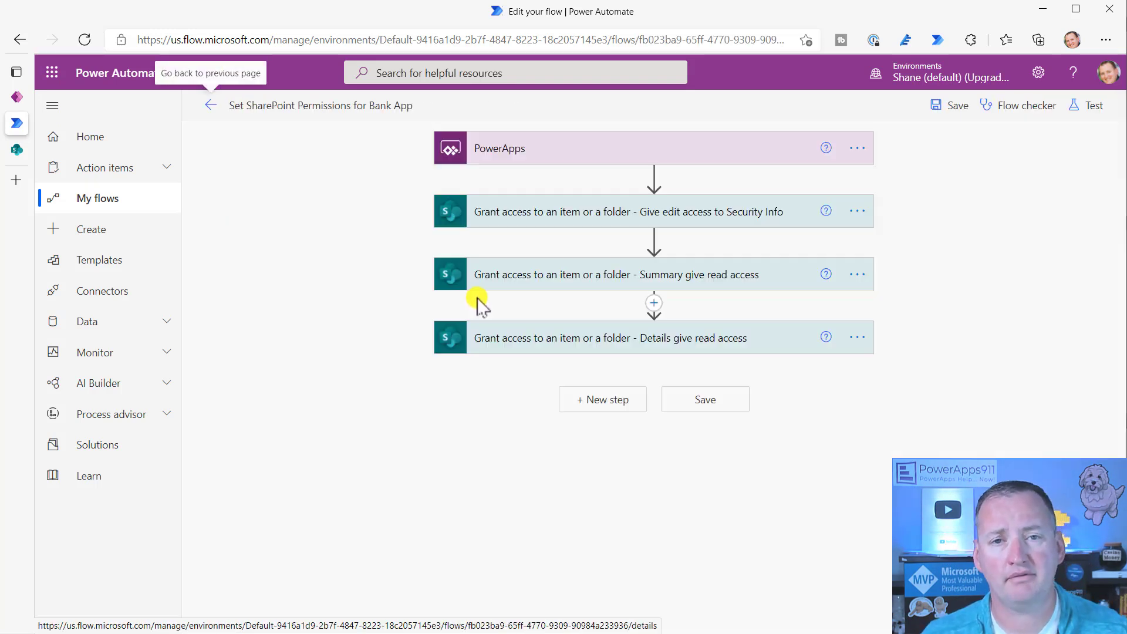
left_click(694, 148)
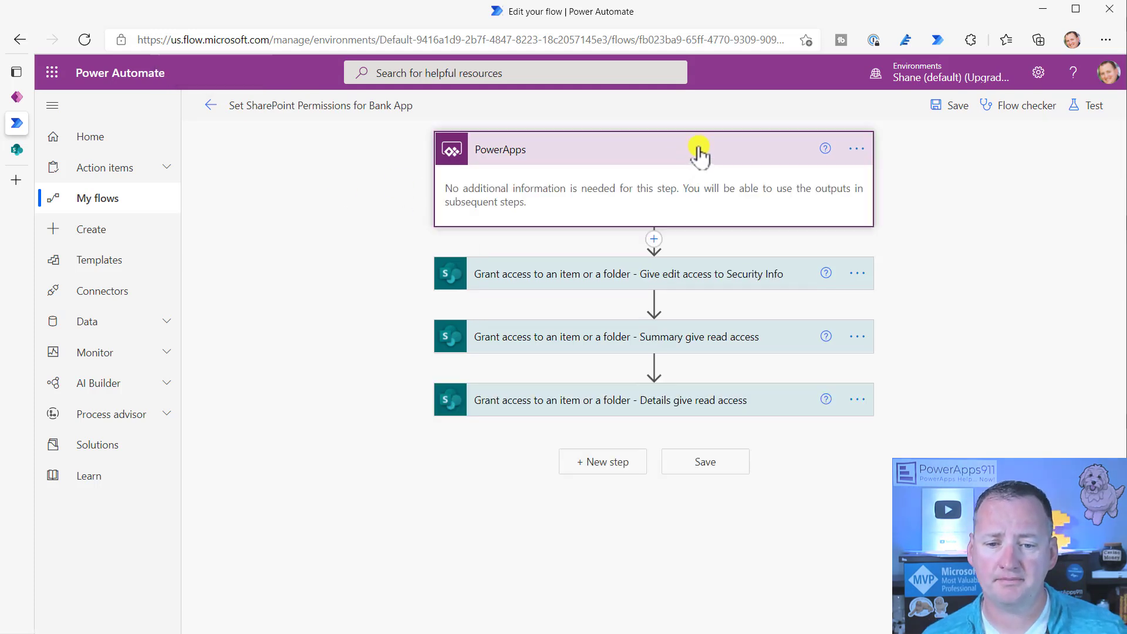
left_click(788, 284)
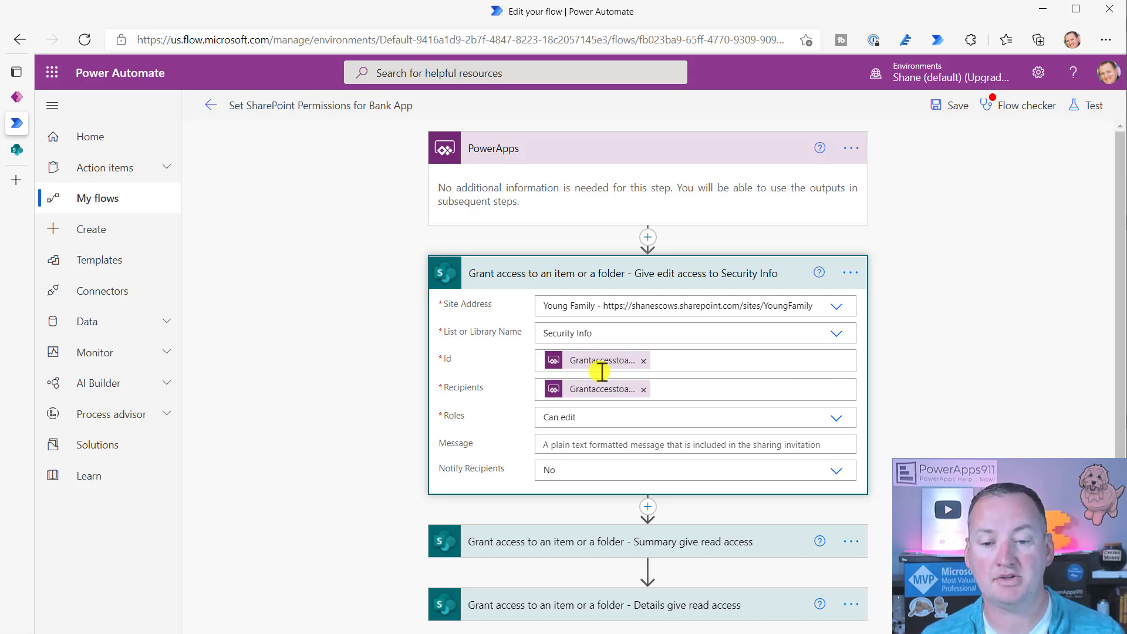
left_click(16, 96)
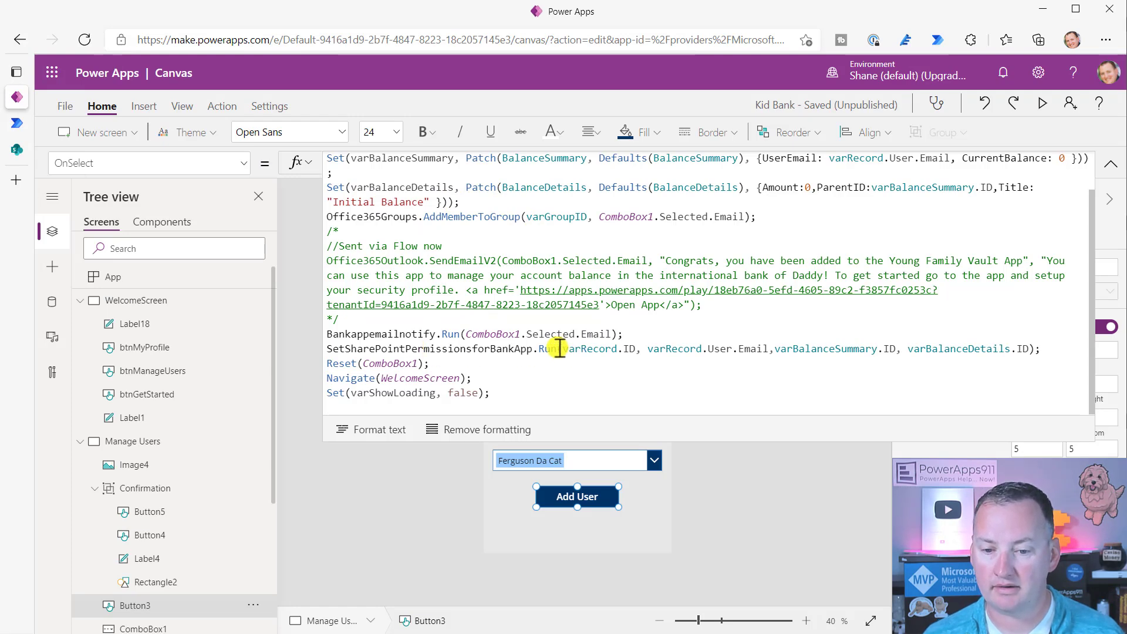
- Highlight varRecord.ID in the Add User formula to see it evaluates as Blank
left_click_drag(564, 348, 629, 349)
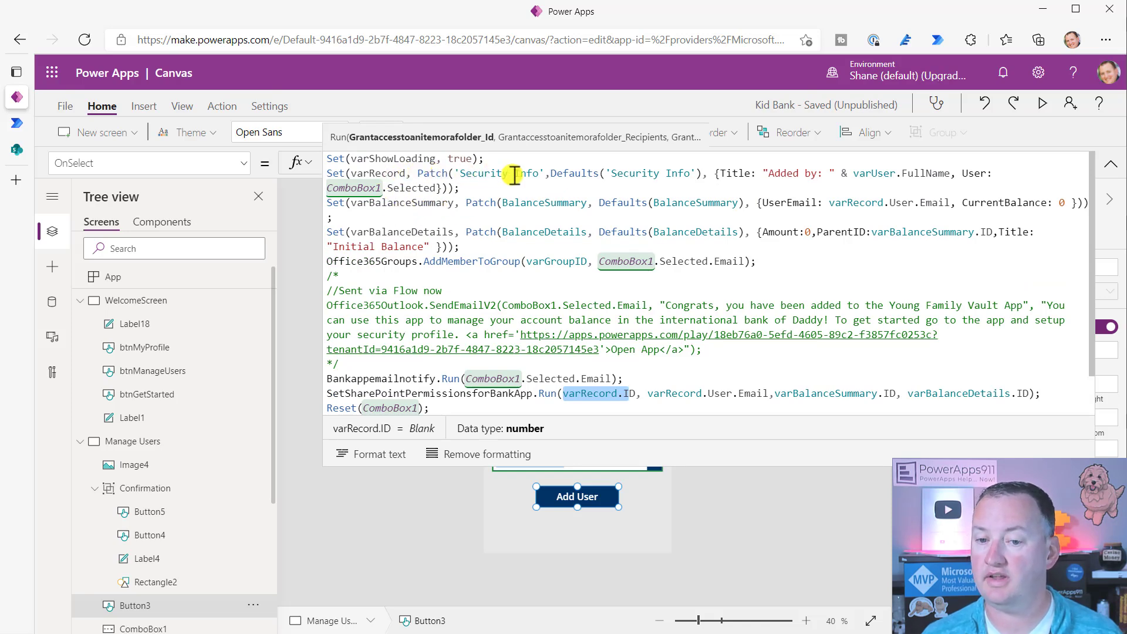
left_click(16, 151)
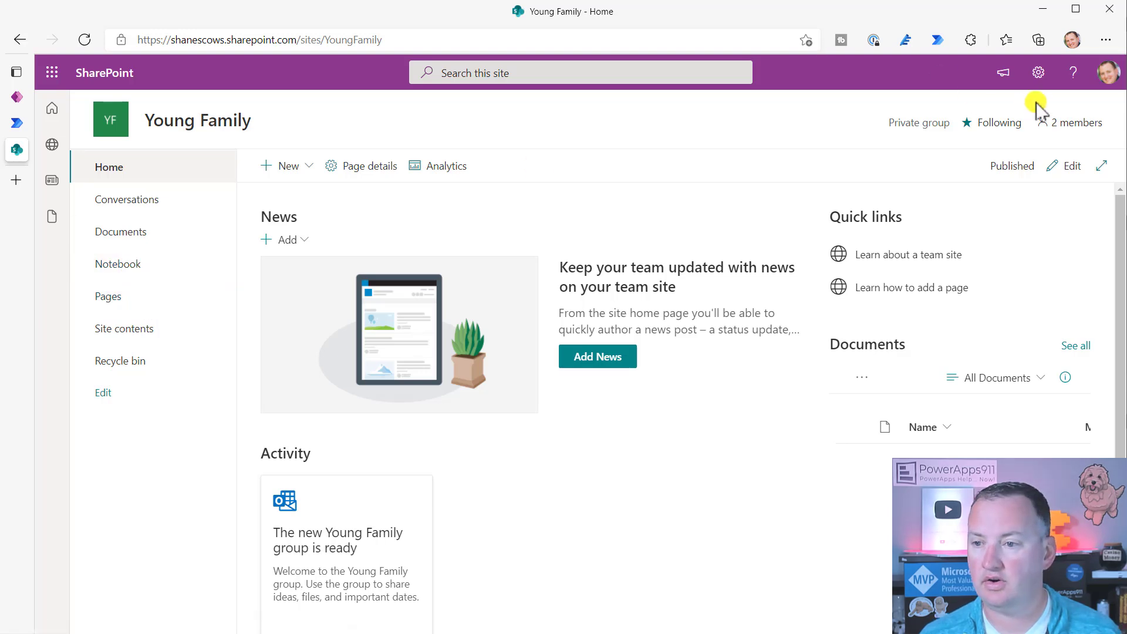
- Open the Security Info list from Site contents, check its site-group members, then return to Power Apps
left_click(155, 320)
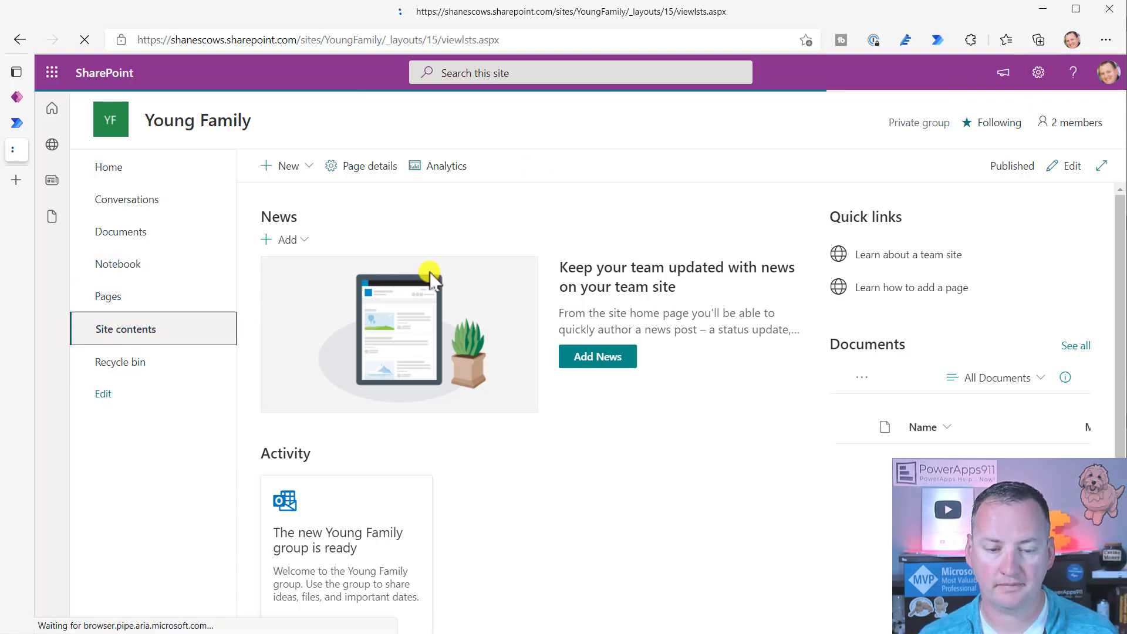
left_click(327, 523)
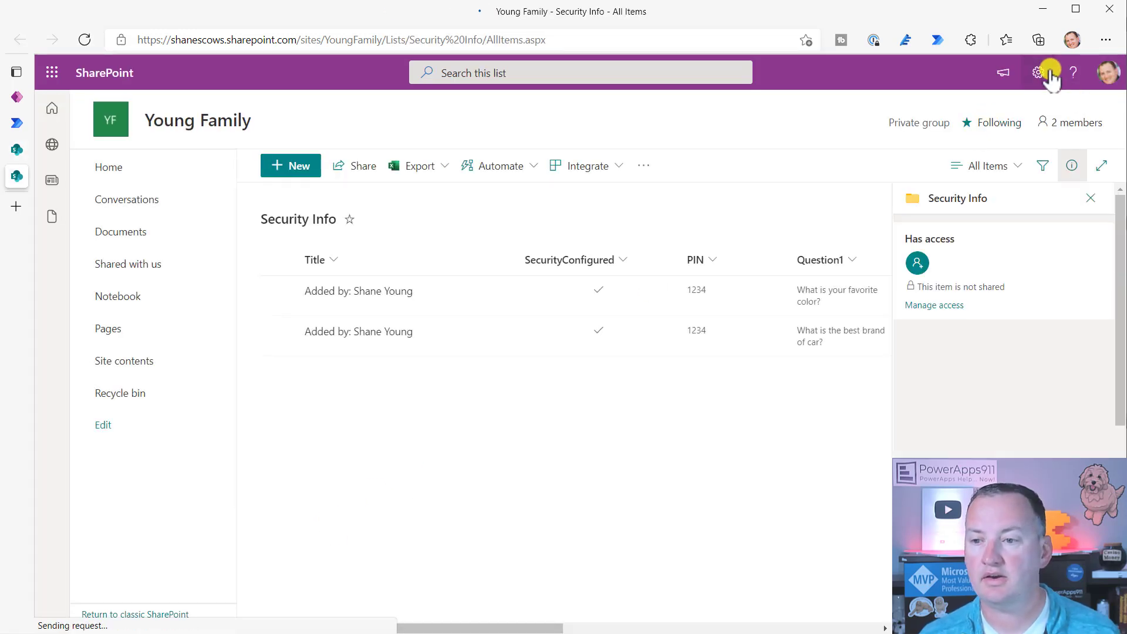
left_click(1064, 120)
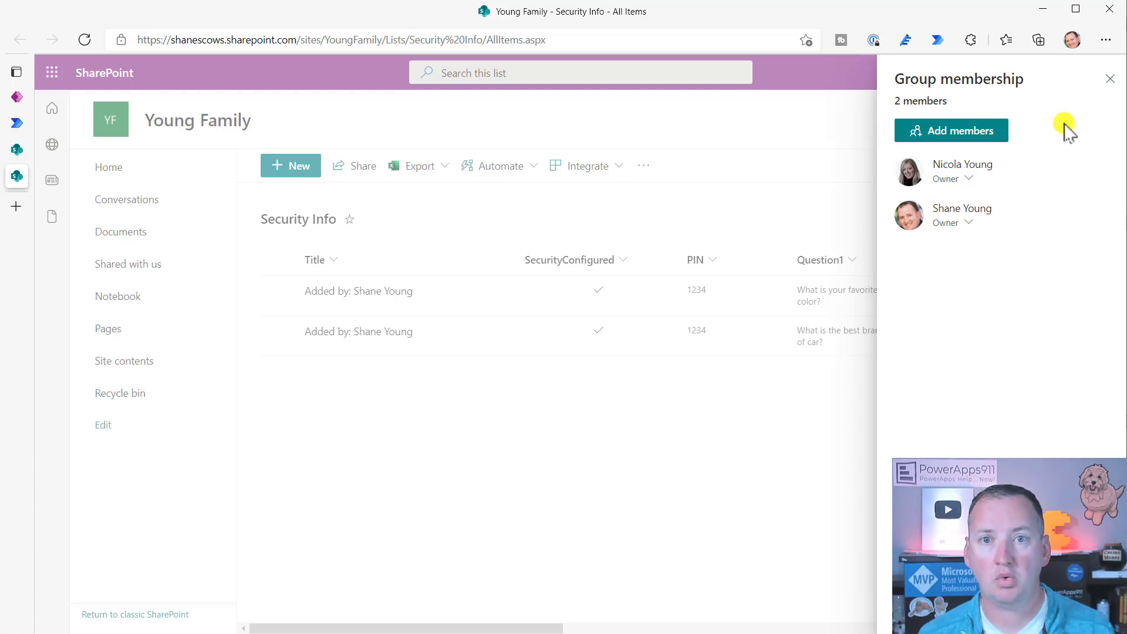
left_click(1110, 79)
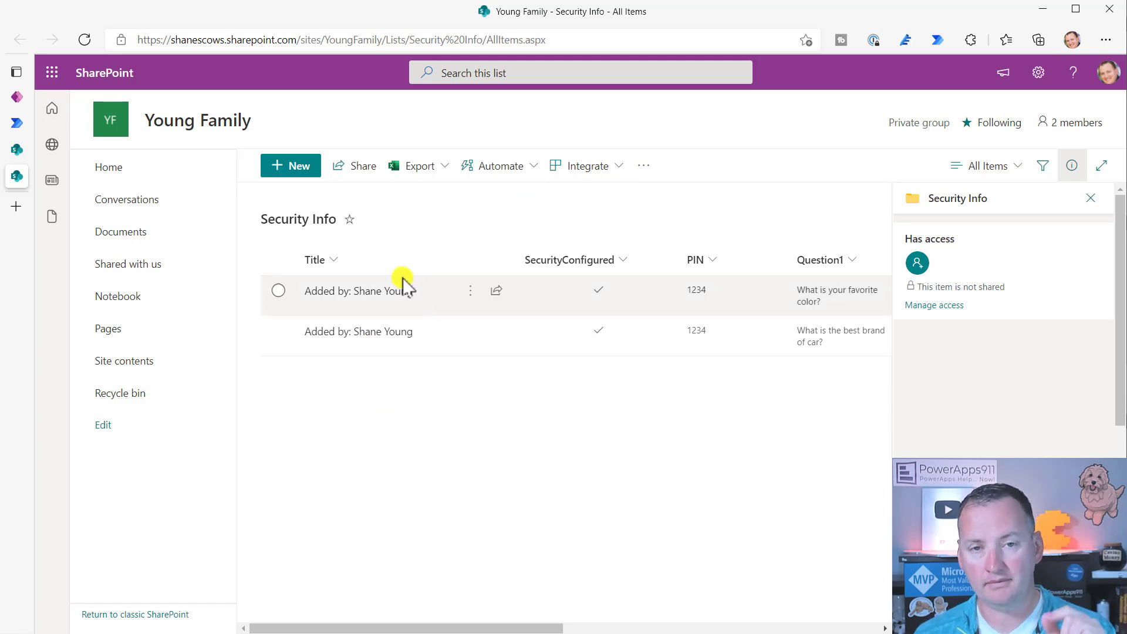
mouse_move(14, 122)
left_click(27, 98)
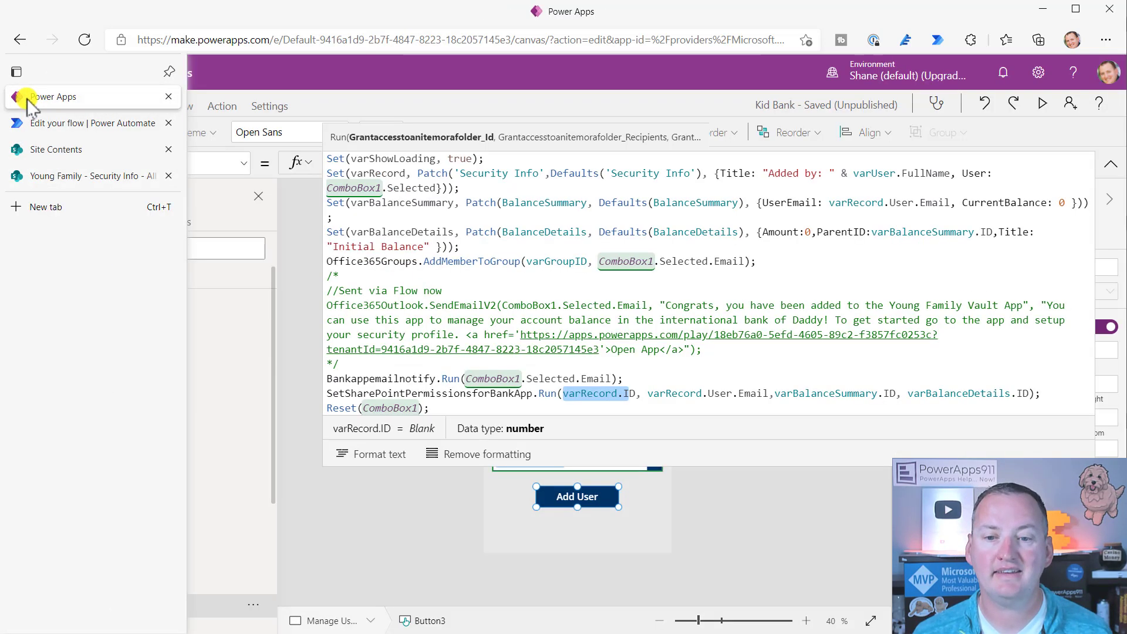
- Review the flow's Security Info grant step with the Can edit role, then return to the list
left_click(17, 123)
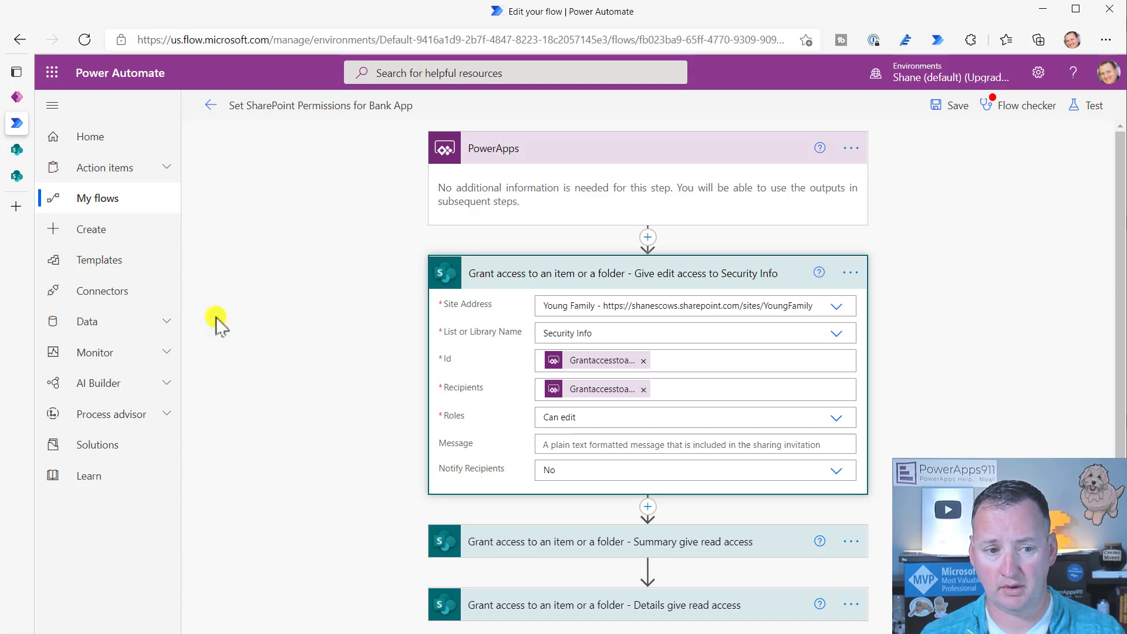
left_click(26, 176)
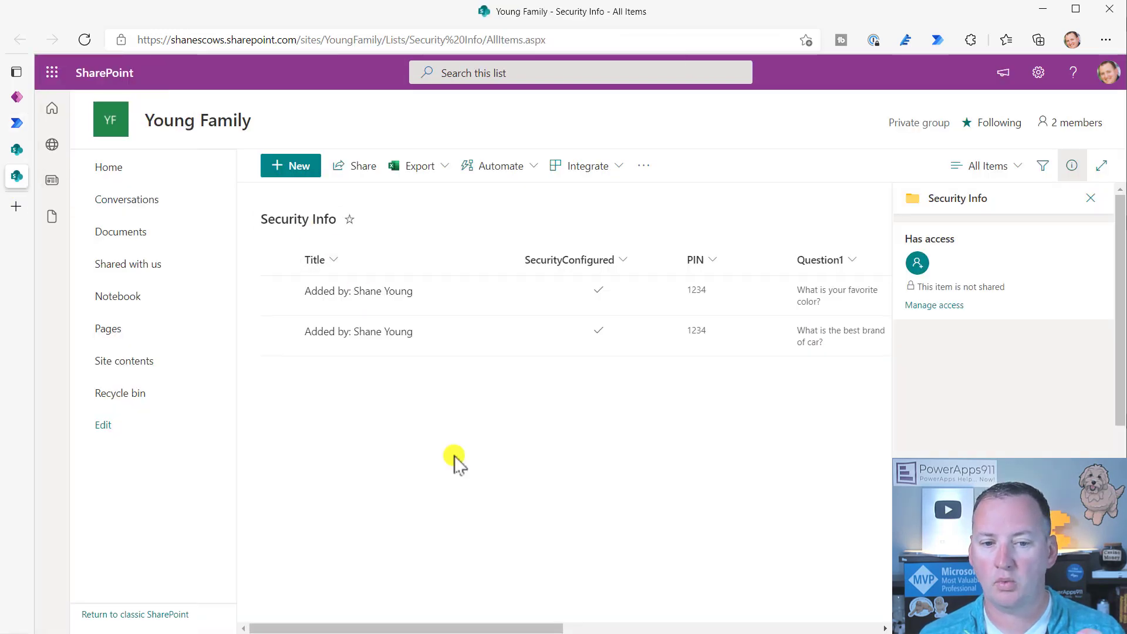
- Close the Security Info access-details pane to see the answers and User column, then preview in Power Apps
left_click_drag(478, 628, 712, 626)
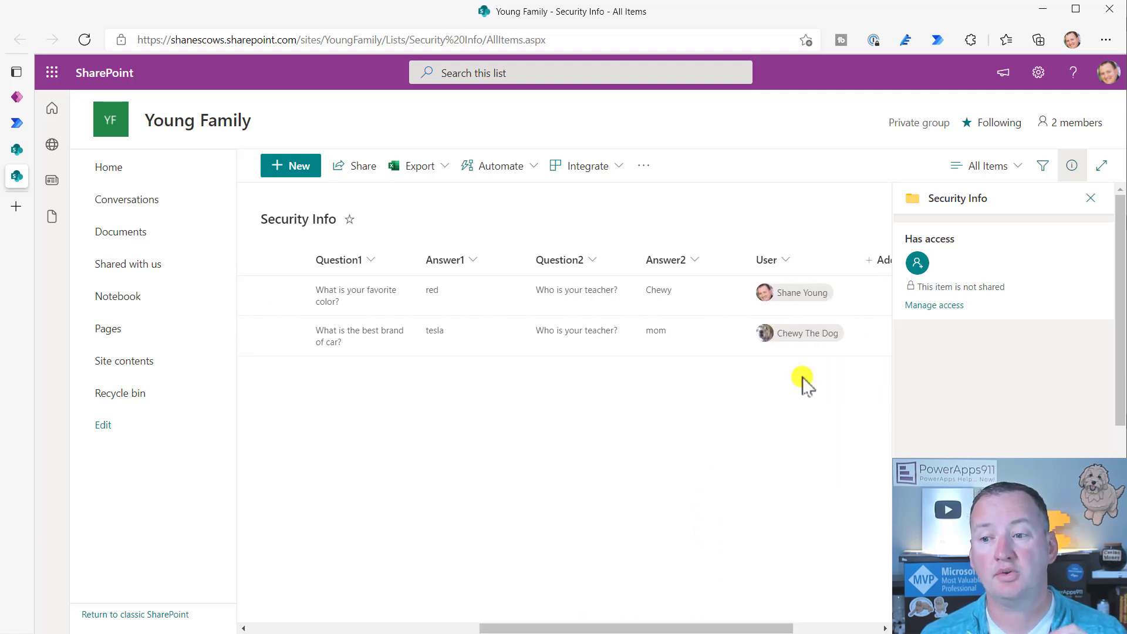
left_click(1090, 199)
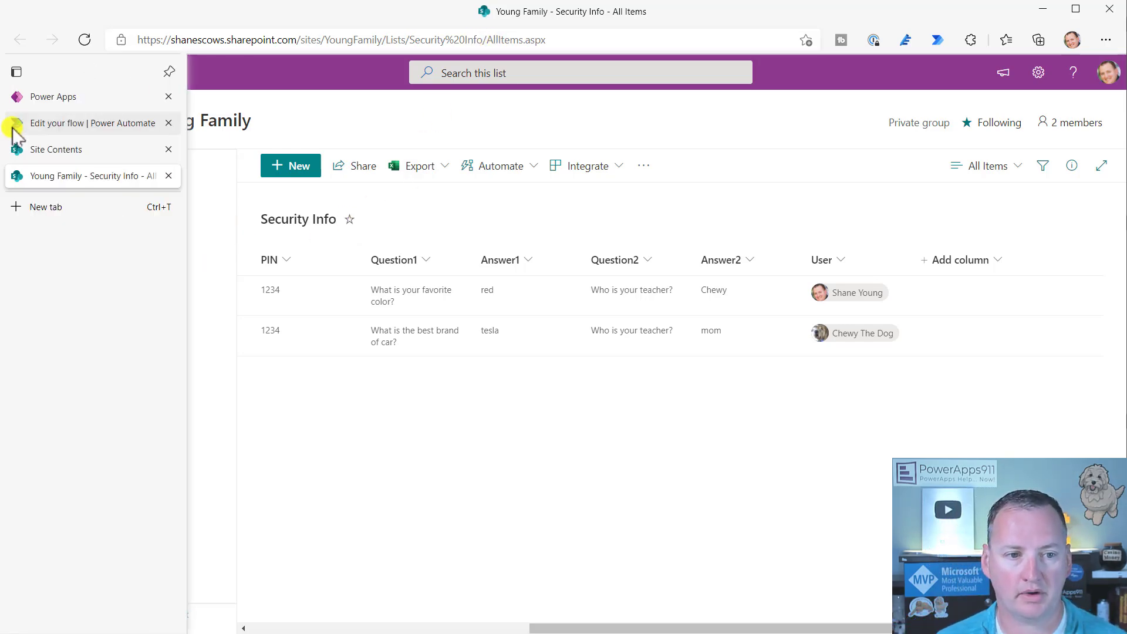
left_click(37, 98)
left_click(1042, 103)
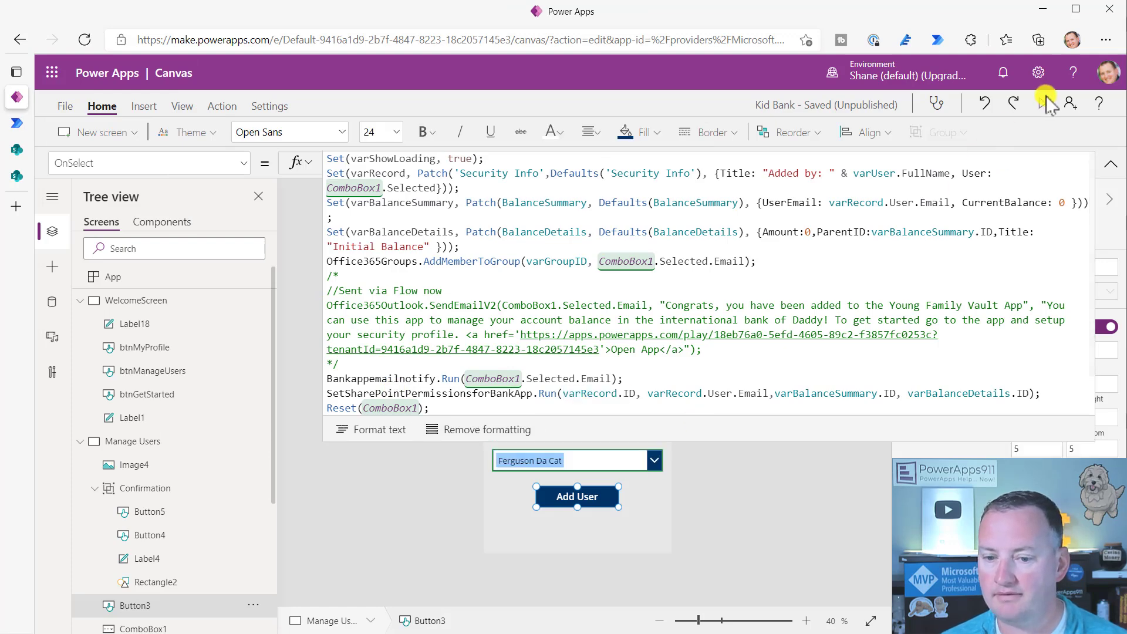
- Add the new user in the Kid Bank app preview, then check the Security Info list
left_click(596, 541)
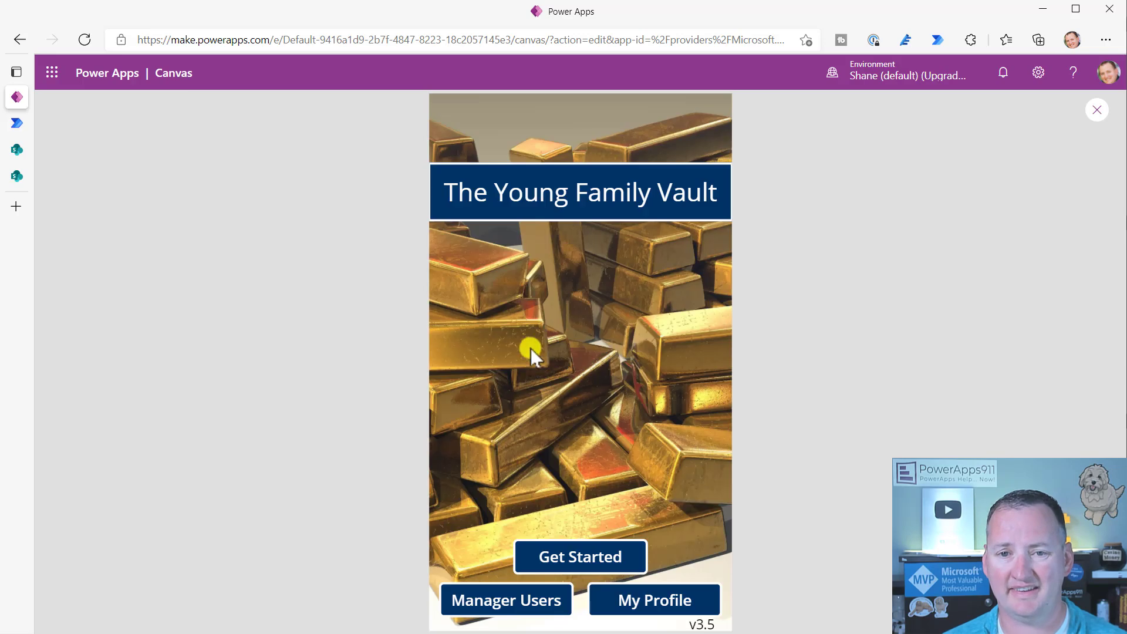
left_click(18, 177)
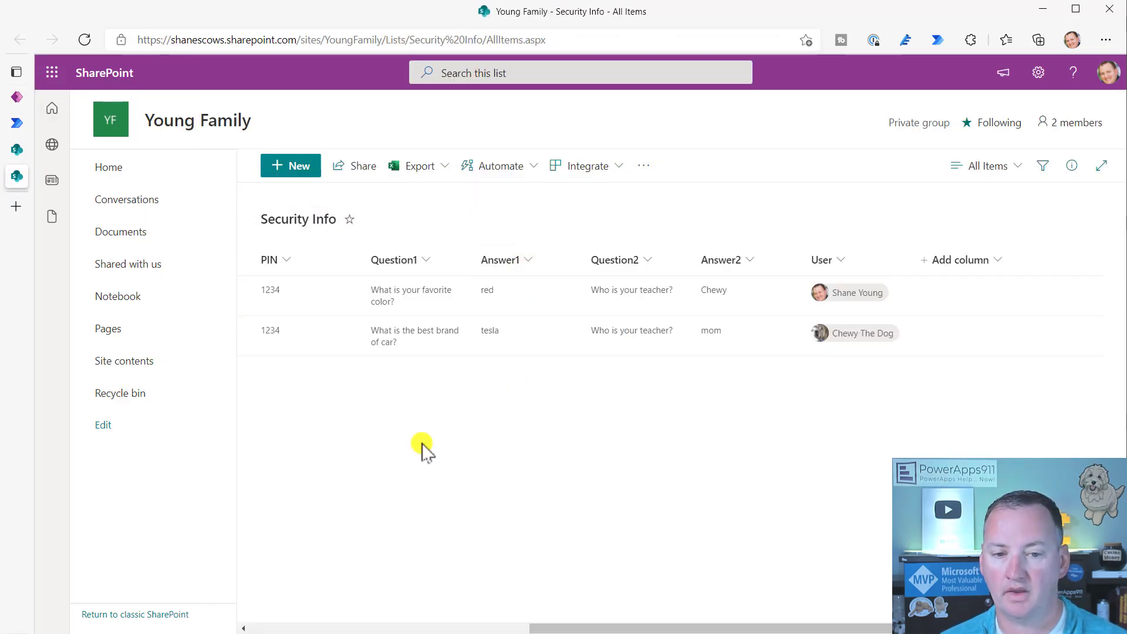
- Reload Security Info to see its third entry, copy the list URL, and select the second user's address bar
left_click(85, 38)
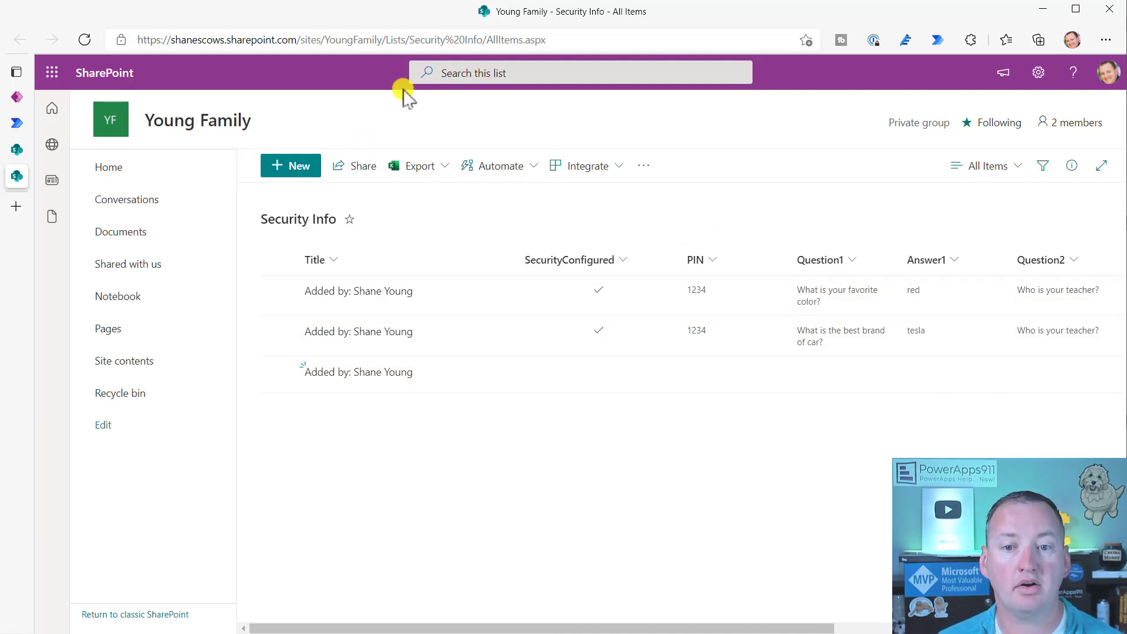
left_click(590, 36)
key("ctrl+c")
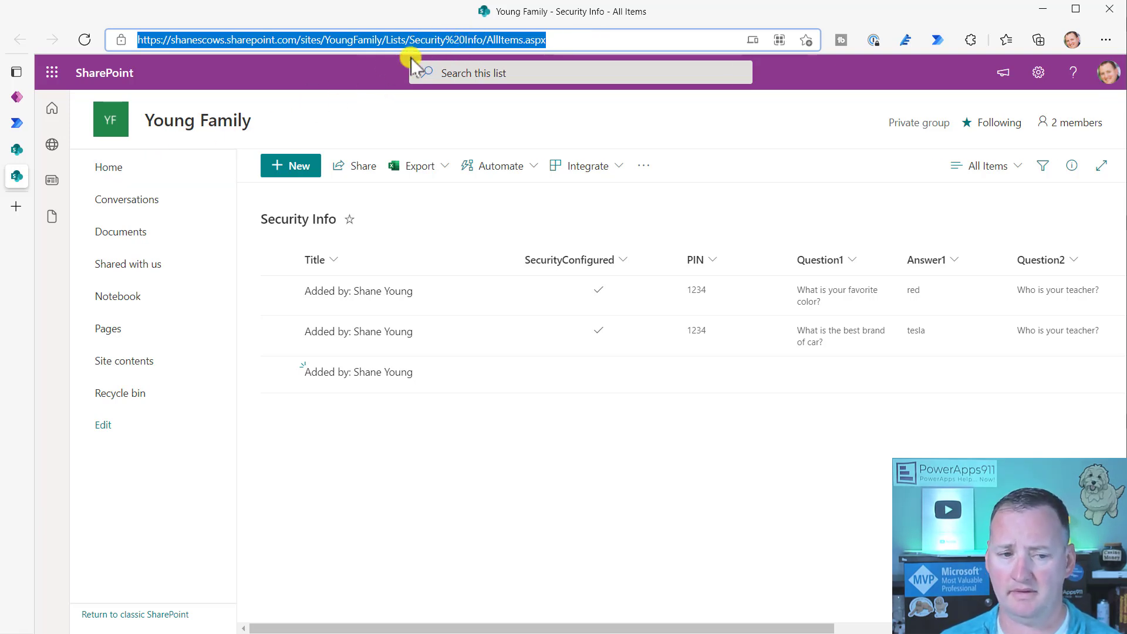
mouse_move(23, 159)
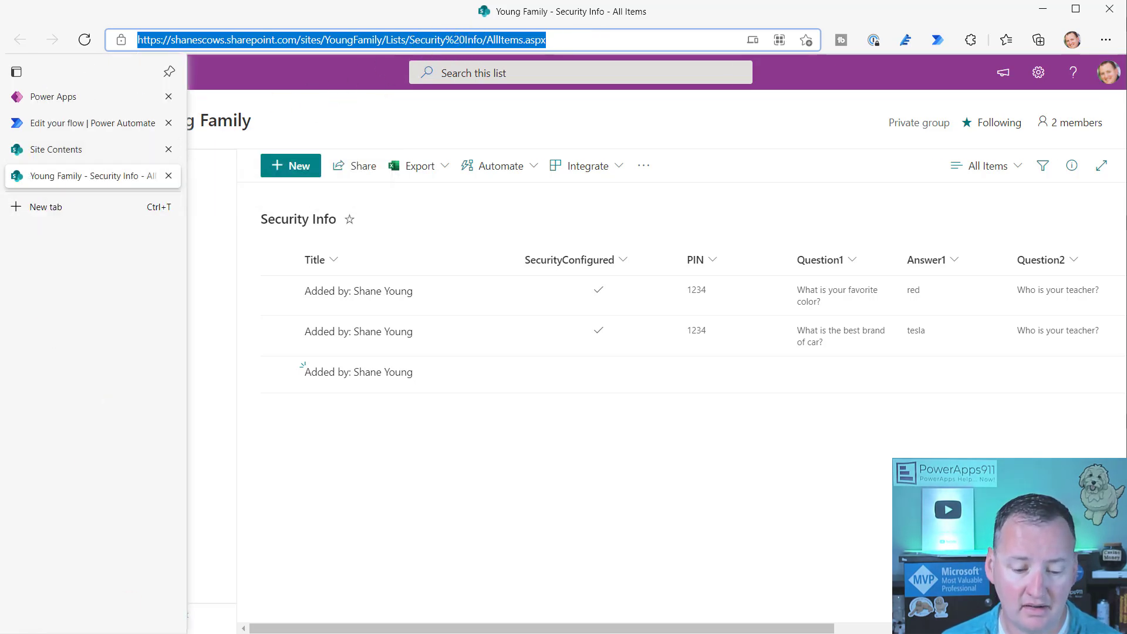
key("alt+Tab")
left_click(328, 39)
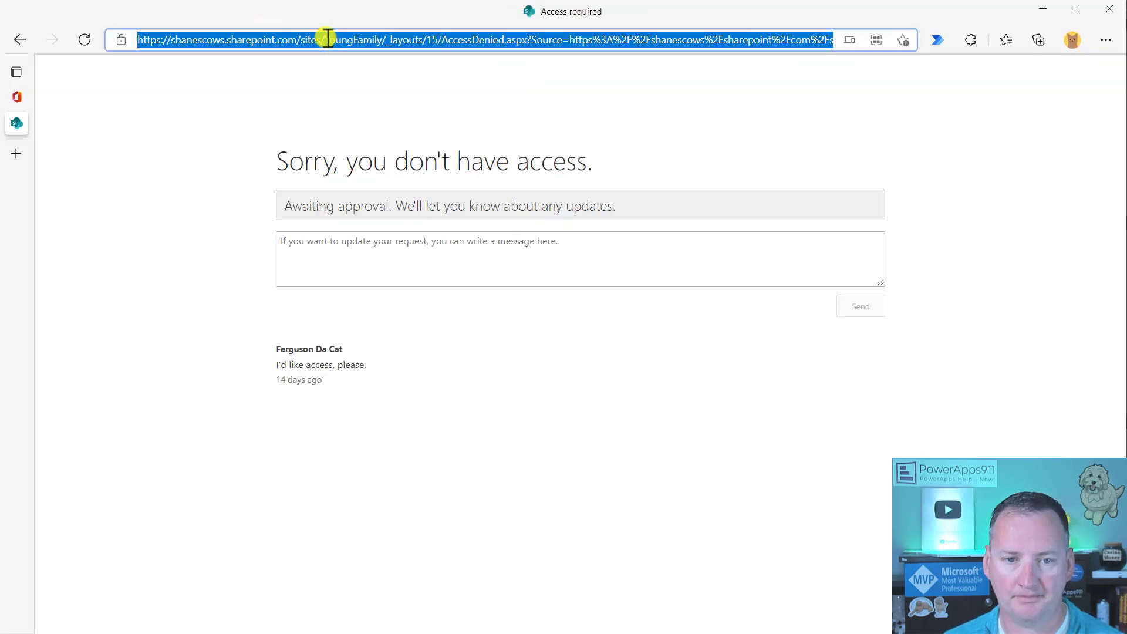
- Load the Security Info list URL in the second user's browser window
key("ctrl+v")
key("Return")
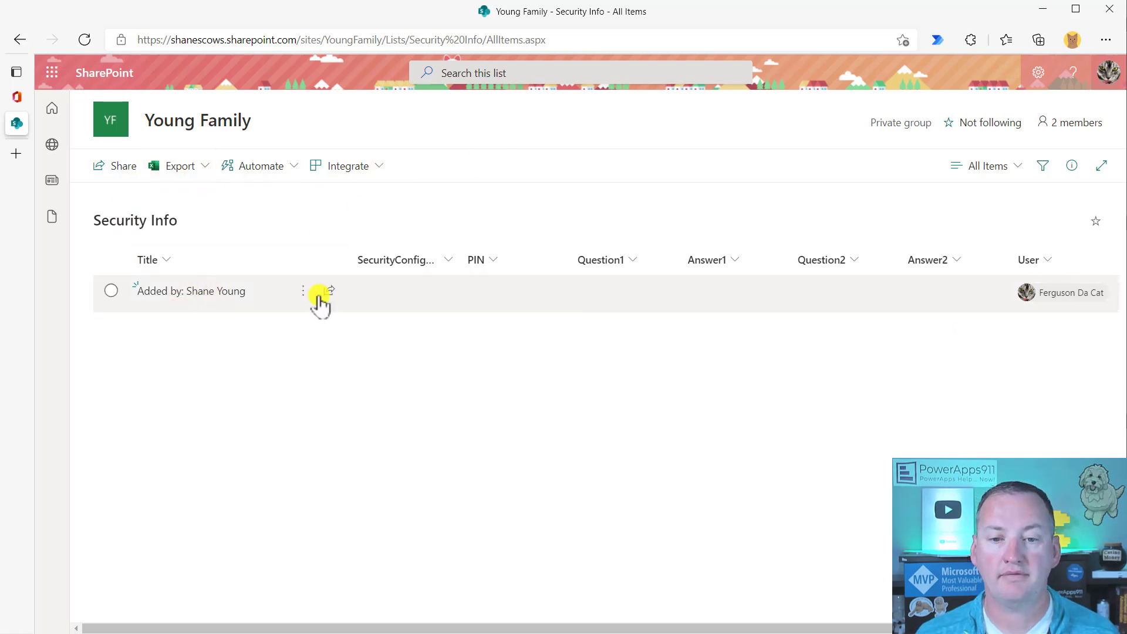
left_click_drag(567, 627, 234, 428)
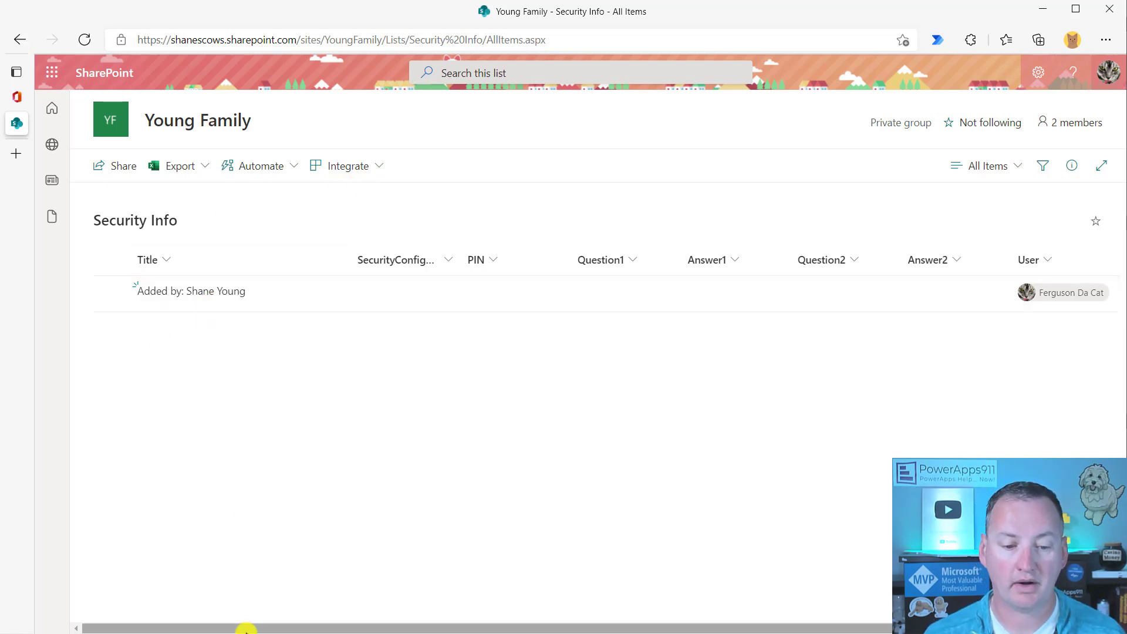
- Open and close the user's own single Security Info item, then return to the owner's window
left_click(207, 297)
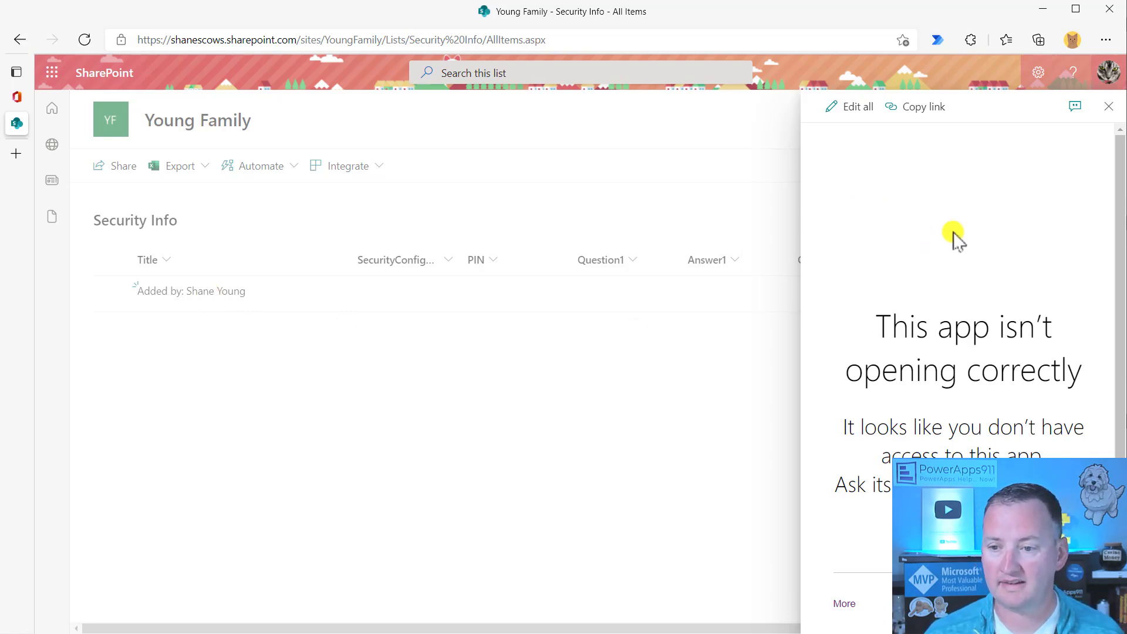
scroll(1027, 423, "down", 1)
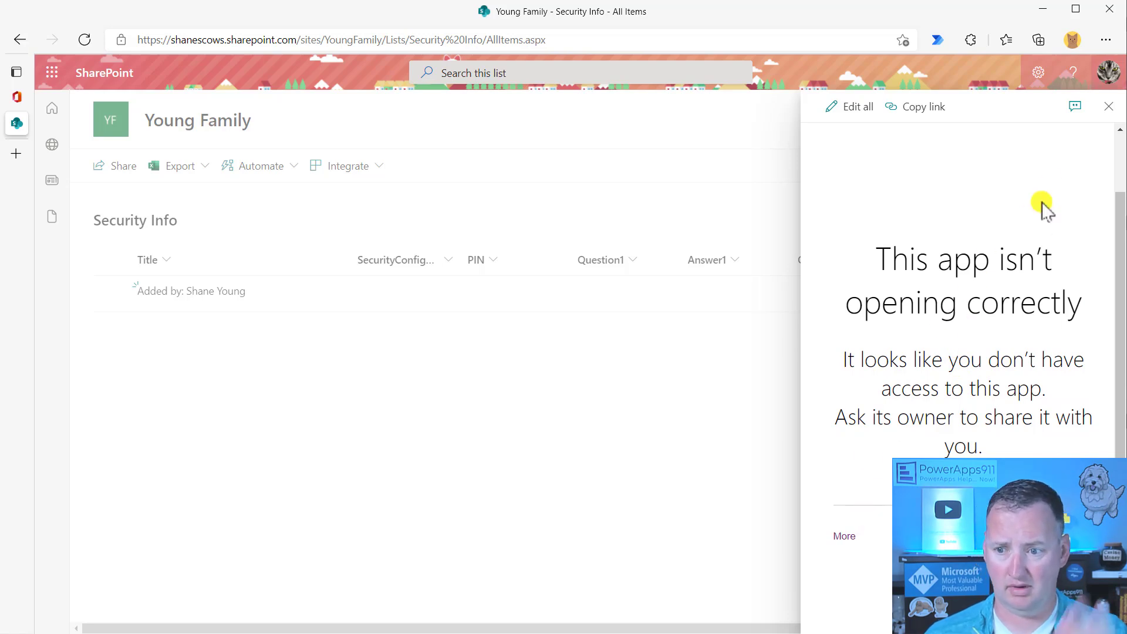
scroll(1066, 284, "up", 1)
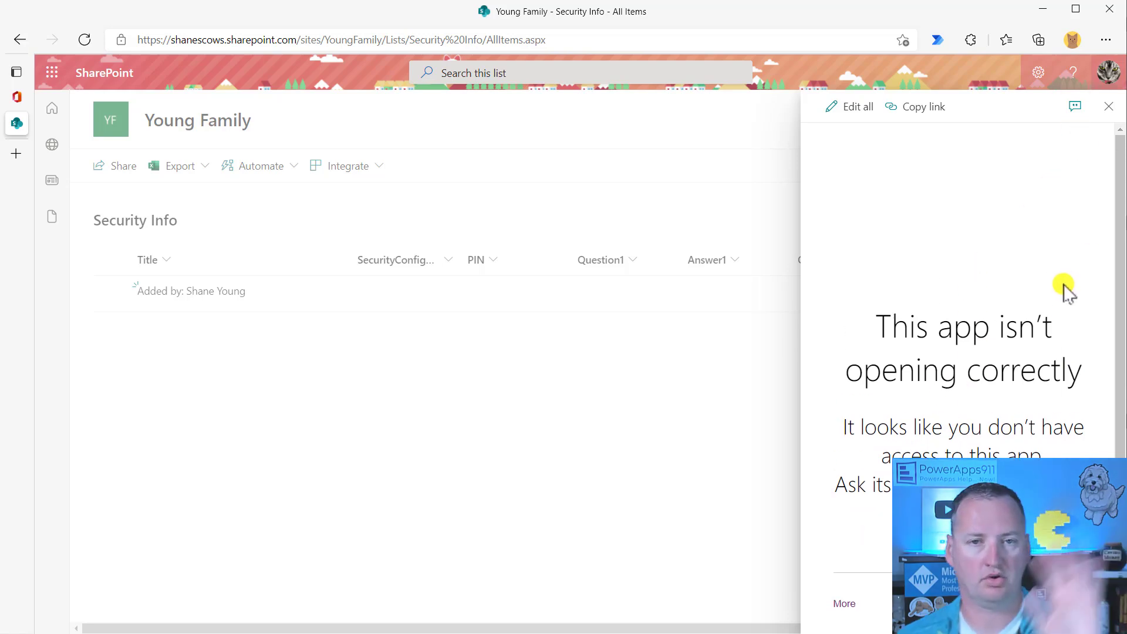
left_click(1108, 106)
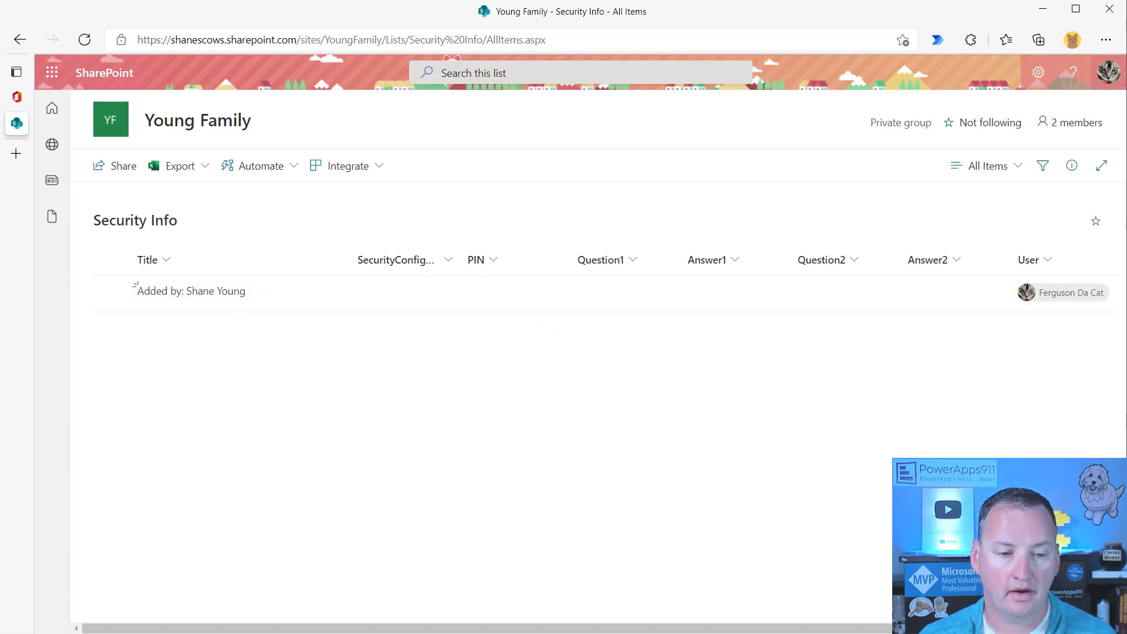
key("alt+Tab")
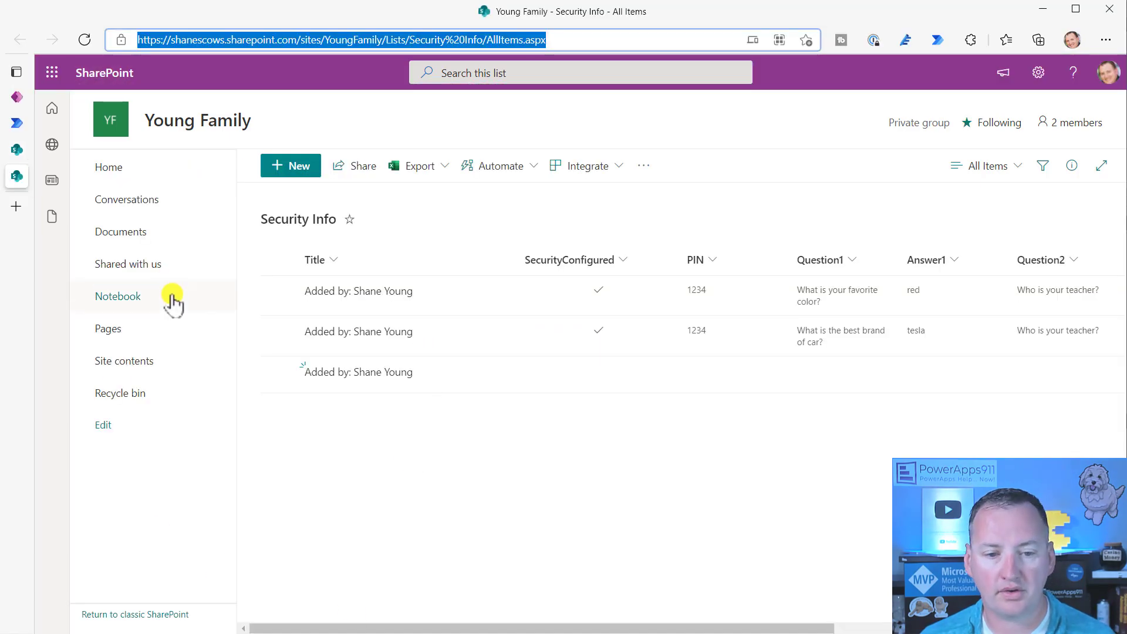
- Inspect the flow's 'Summary give read access' step granting Can view on BalanceSummary, then open SharePoint settings
left_click(16, 123)
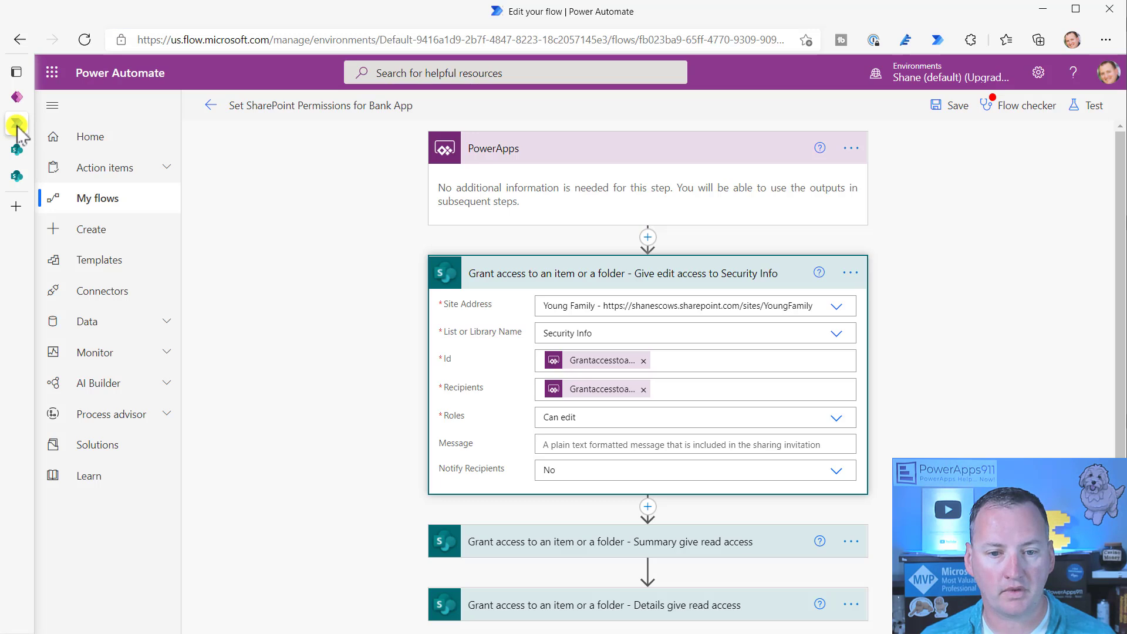
left_click(799, 281)
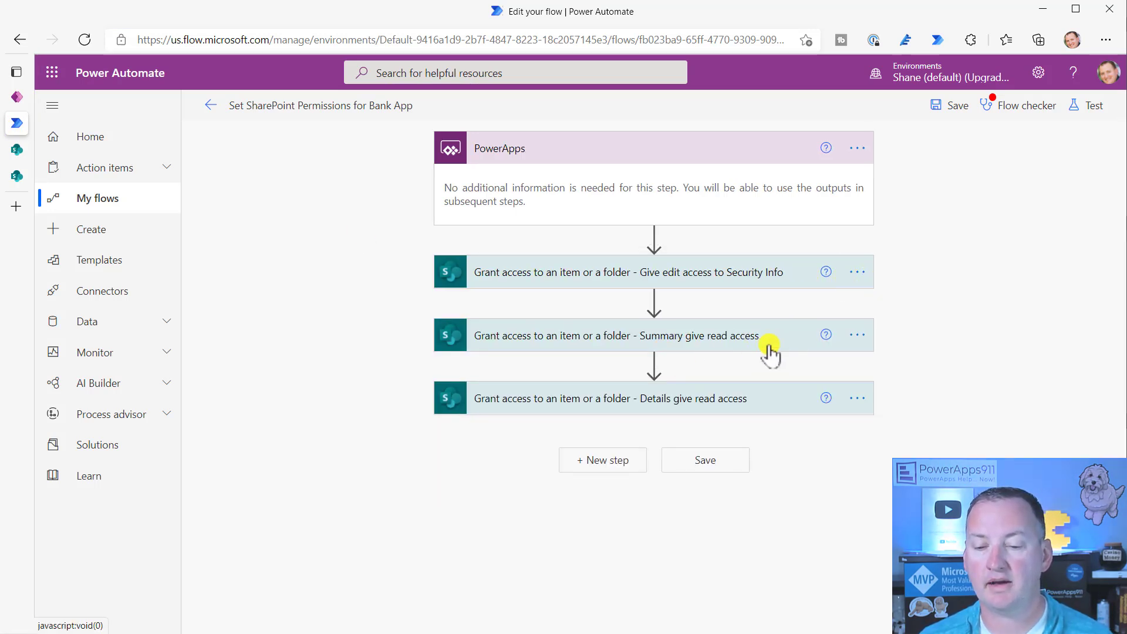
left_click(796, 343)
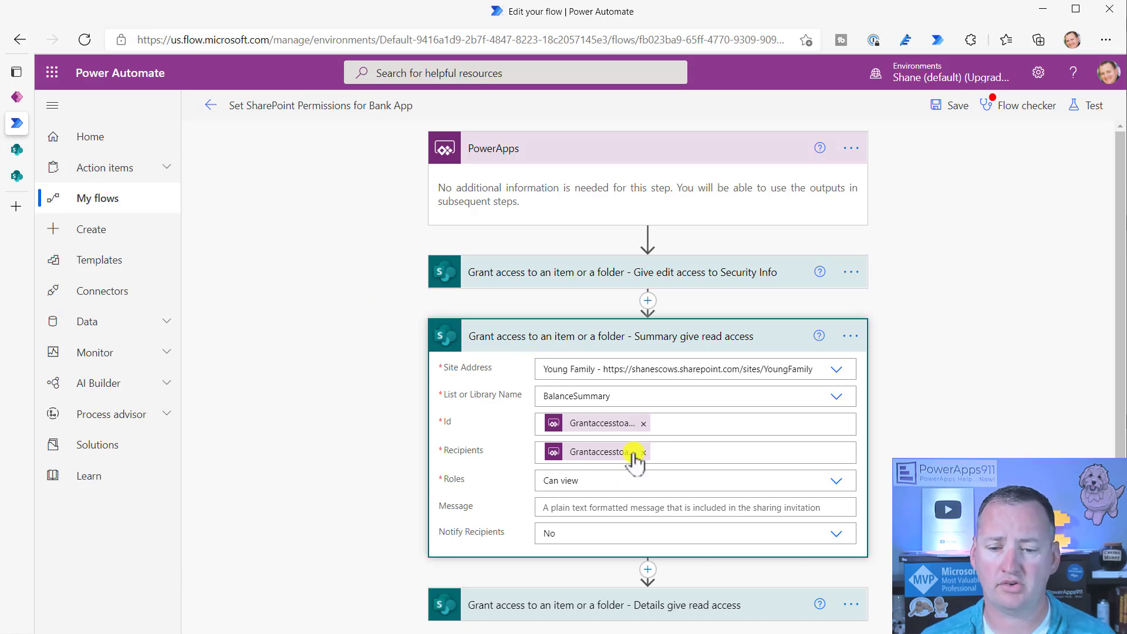
left_click(16, 176)
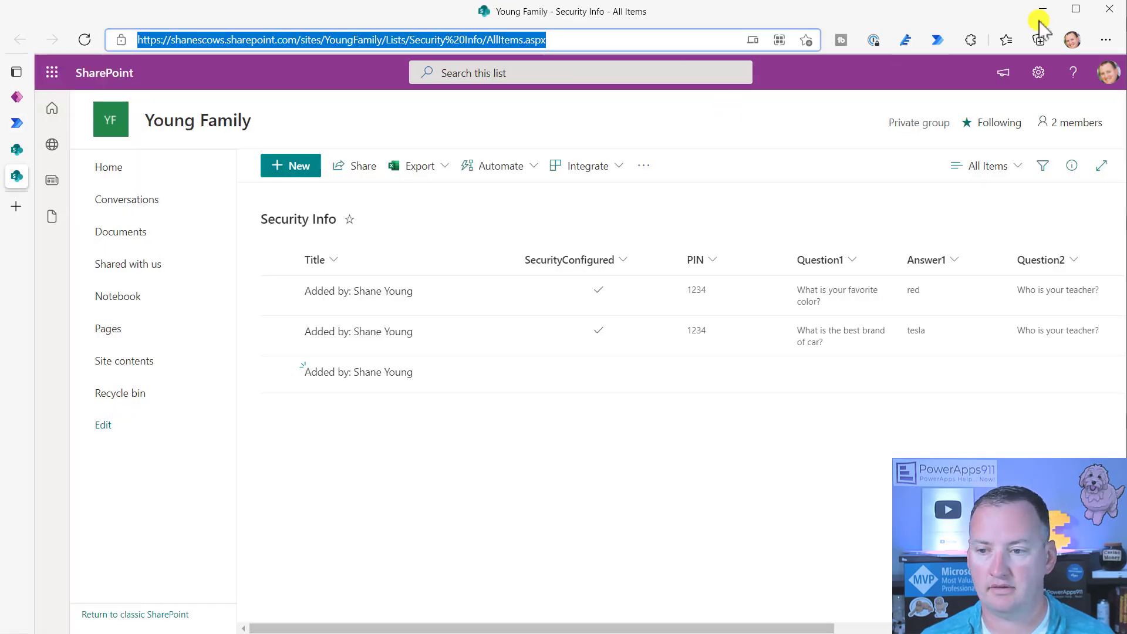
left_click(1037, 73)
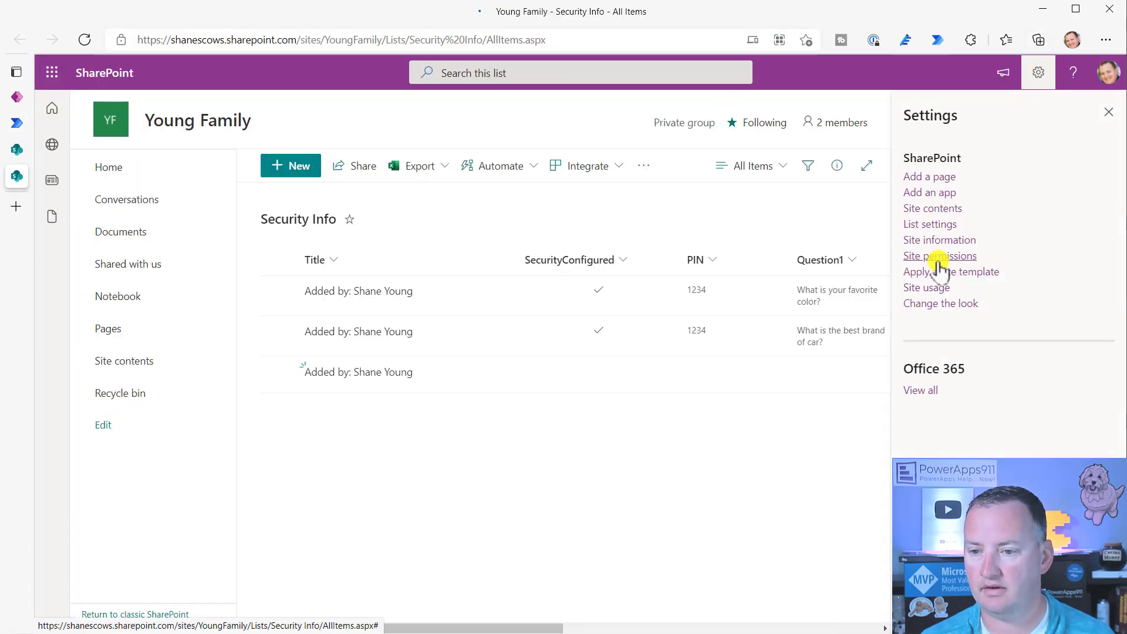
- Open the BalanceSummary list via Site contents, then return to the permissions flow editor
left_click(920, 210)
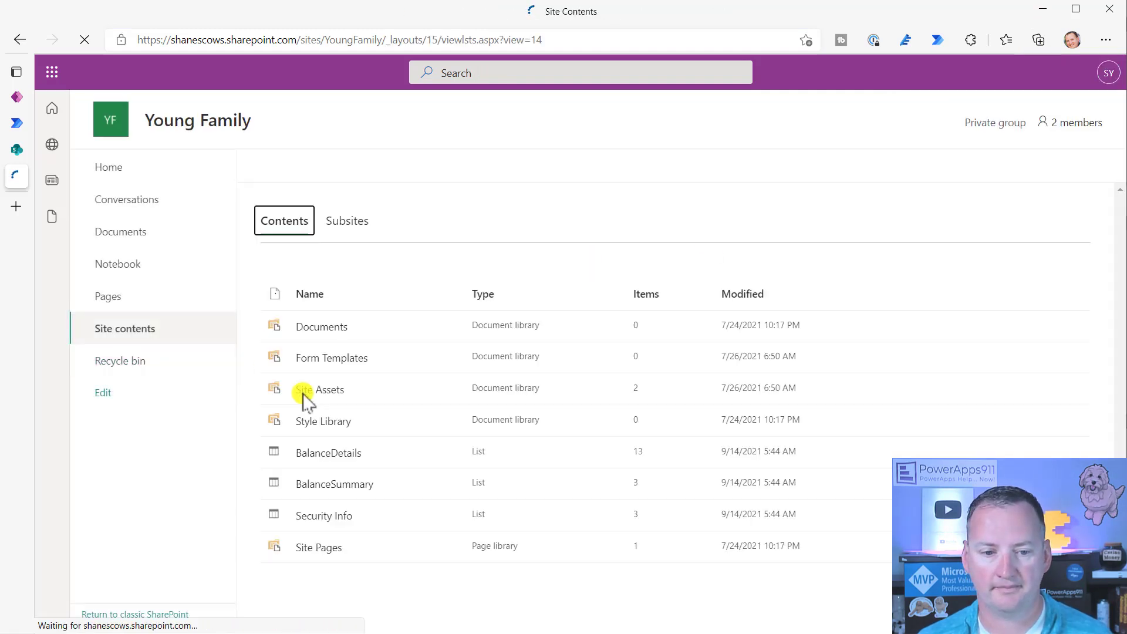
left_click(350, 491)
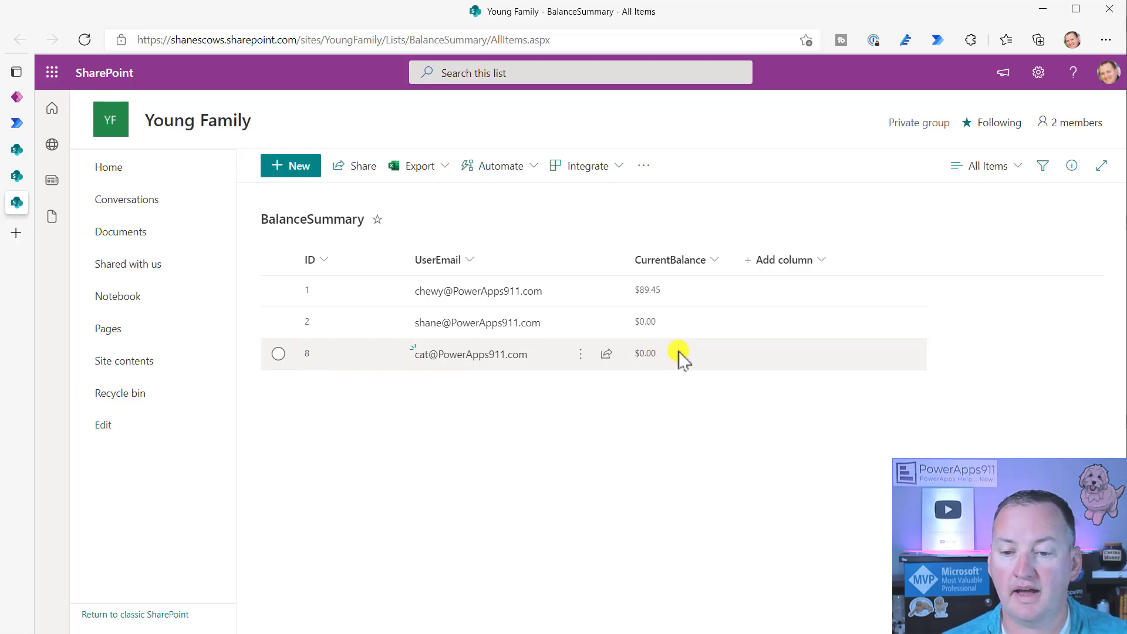
left_click(16, 122)
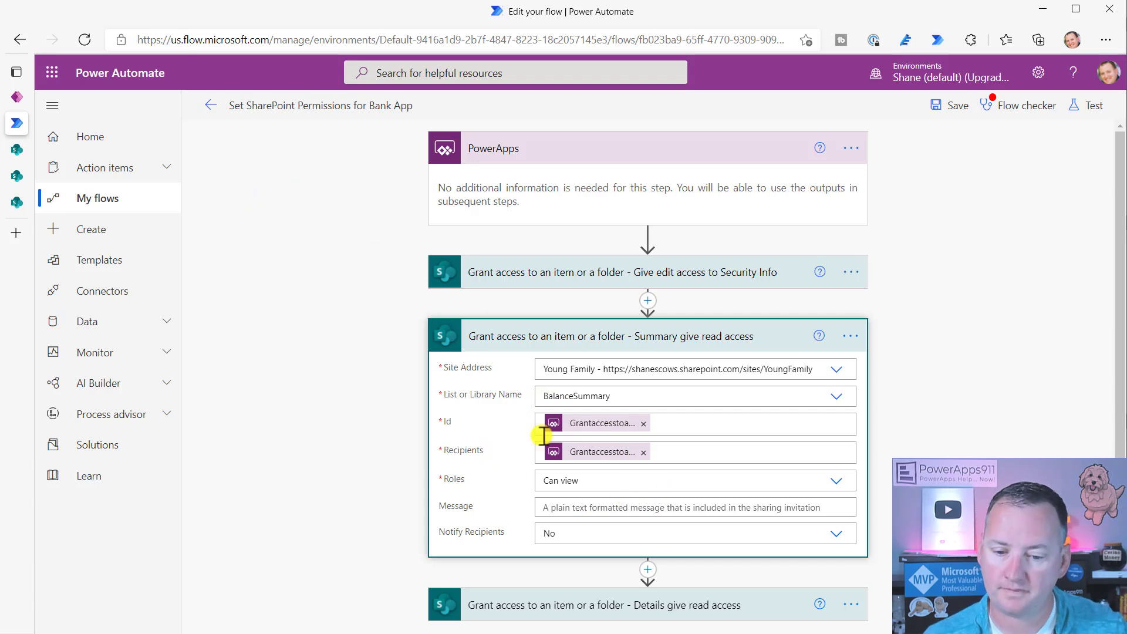
- Expand 'Details give read access' and browse all dynamic content options for its Id field
left_click(773, 336)
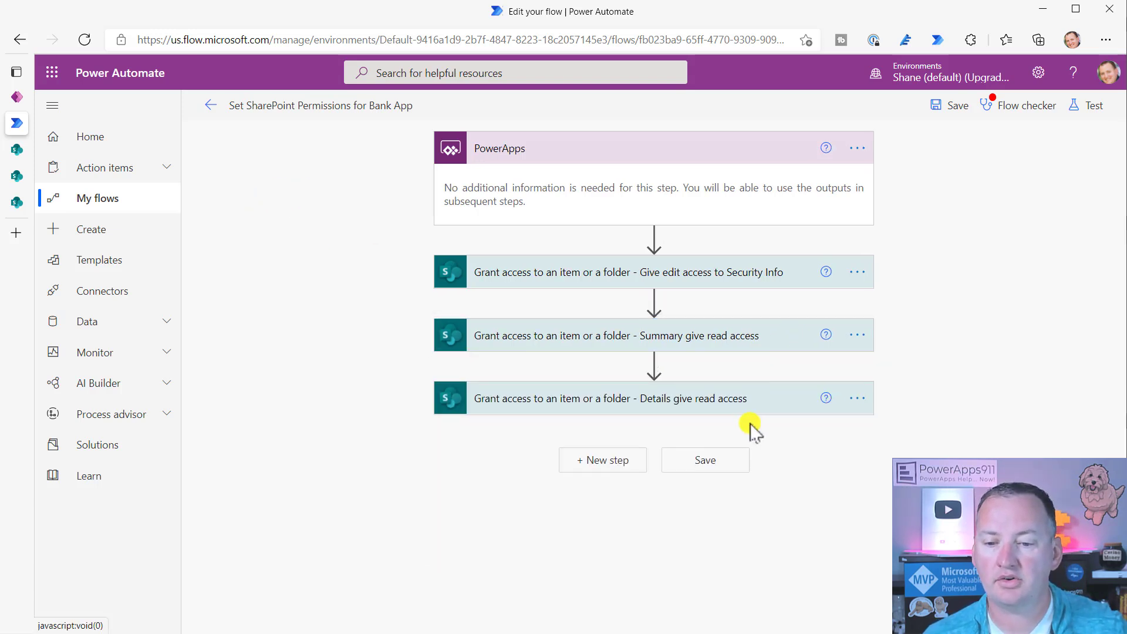
left_click(769, 402)
scroll(915, 443, "down", 1)
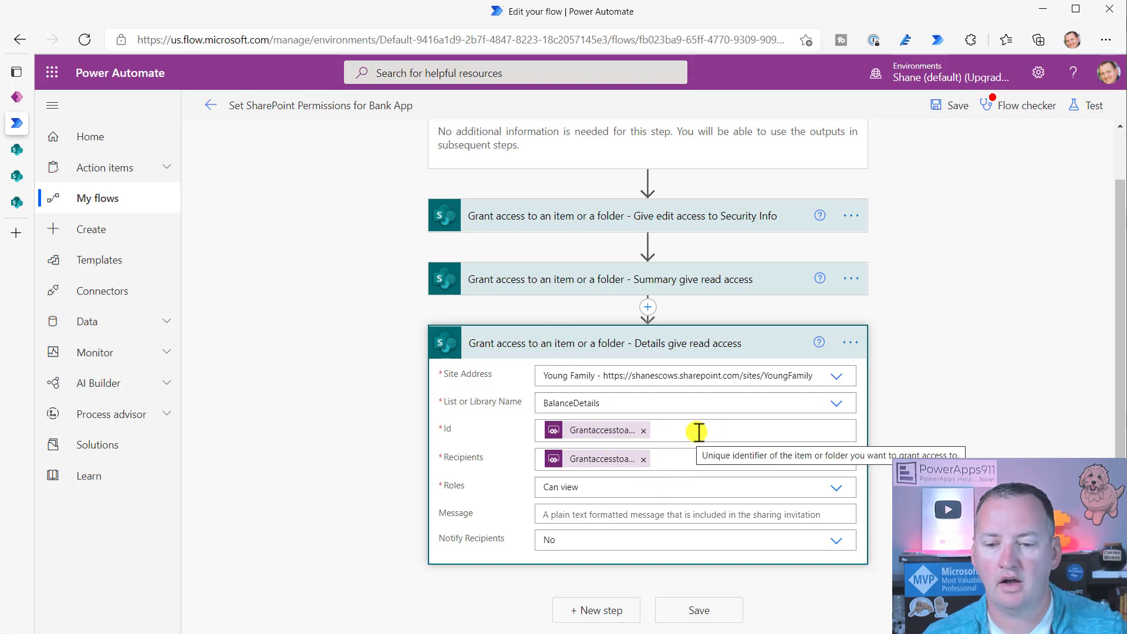
left_click(729, 430)
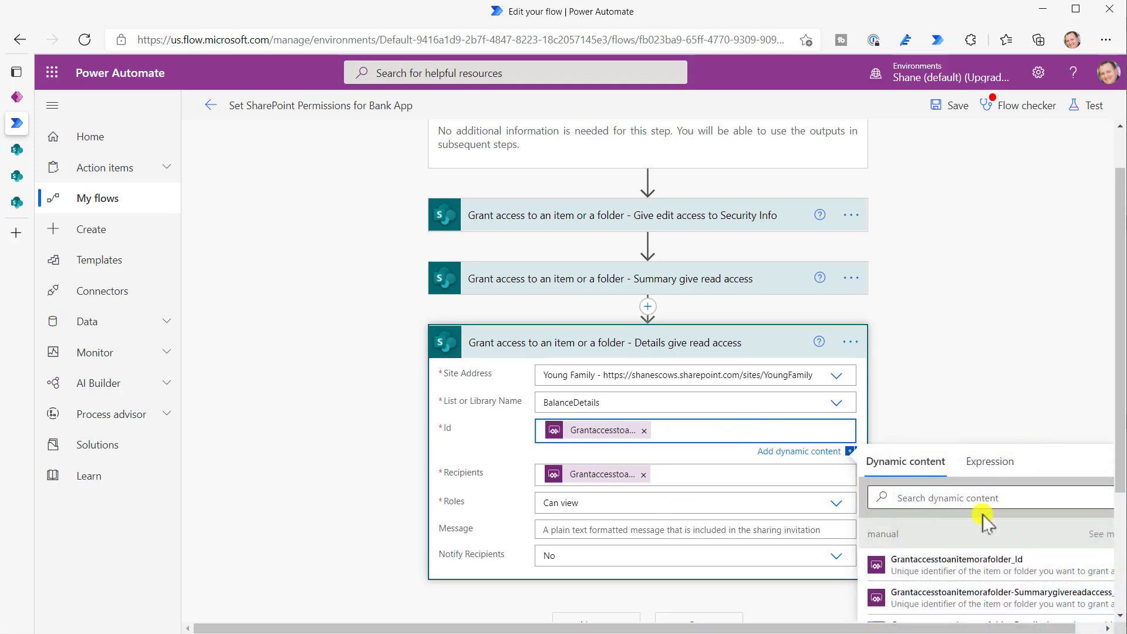
left_click_drag(876, 628, 1007, 626)
scroll(1021, 420, "down", 3)
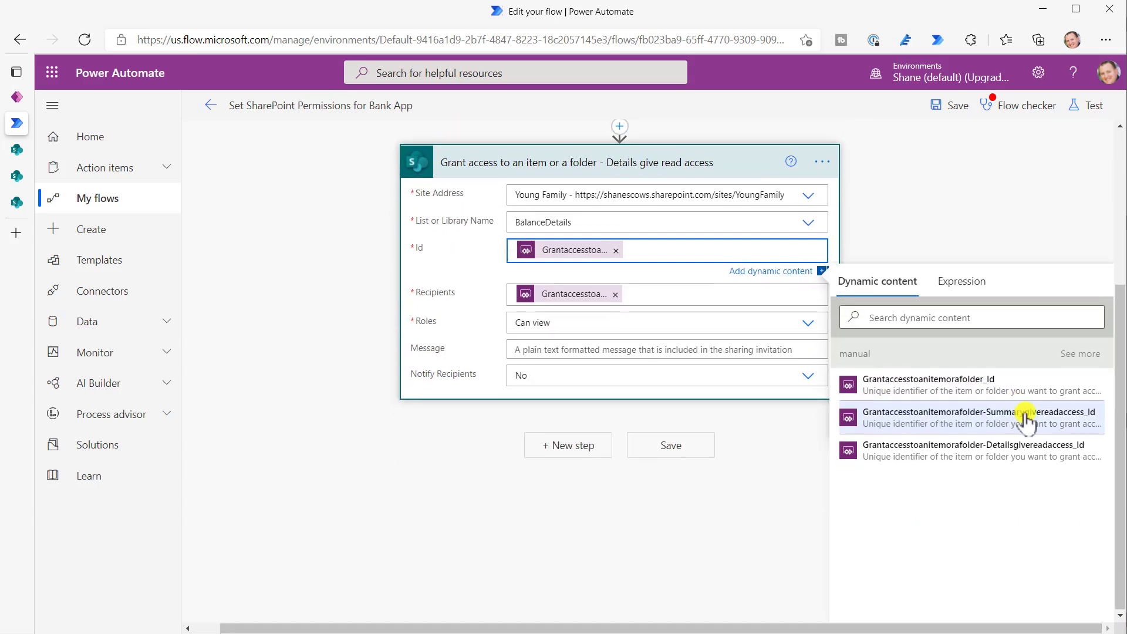
left_click(1080, 355)
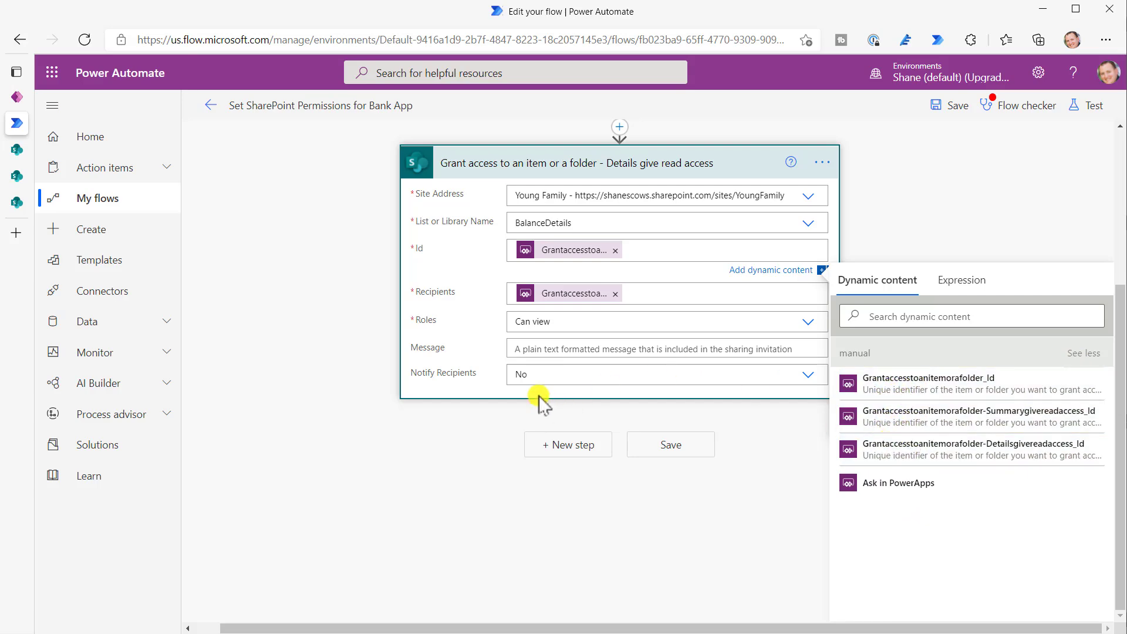
scroll(543, 305, "up", 4)
scroll(617, 467, "down", 3)
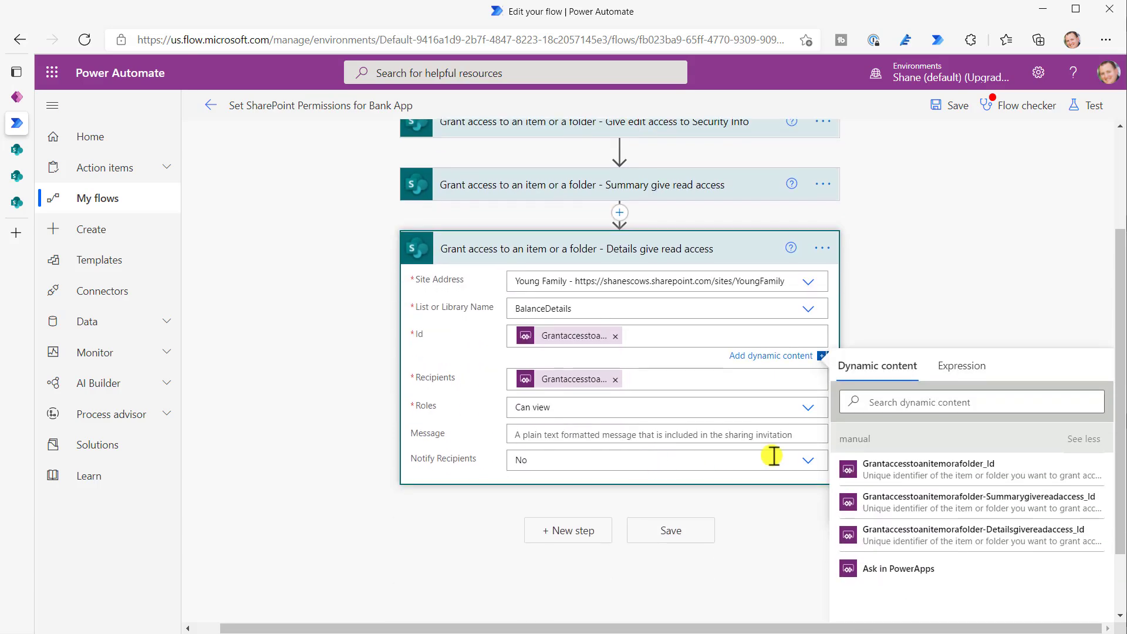
- Browse all dynamic content options for the Recipients field, then return to the Kid Bank app
left_click(660, 378)
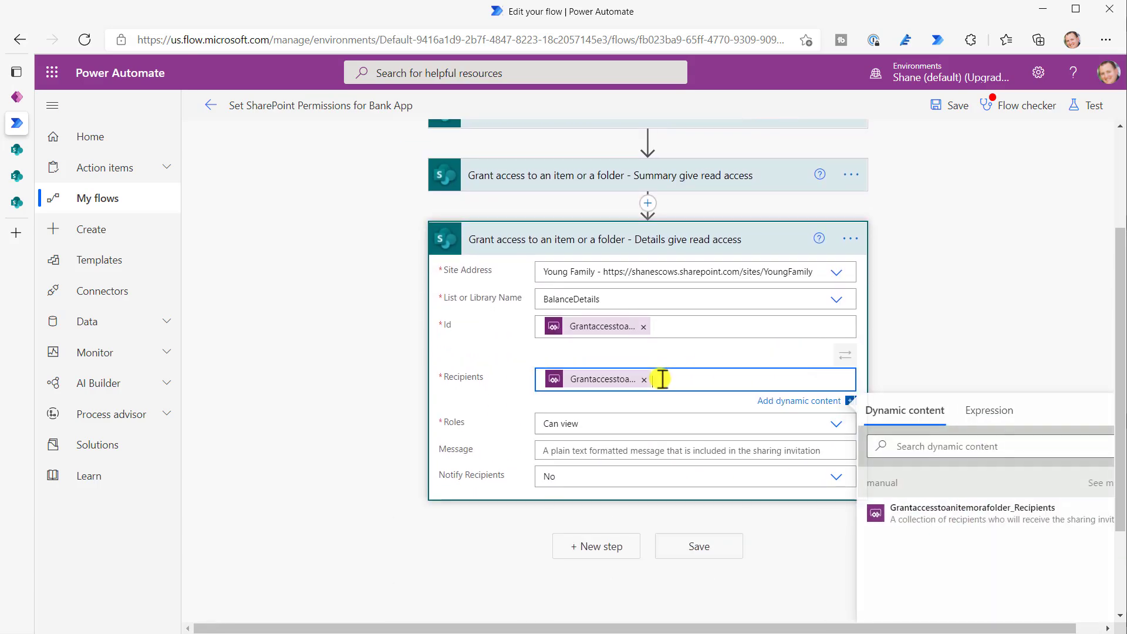
scroll(981, 523, "down", 3)
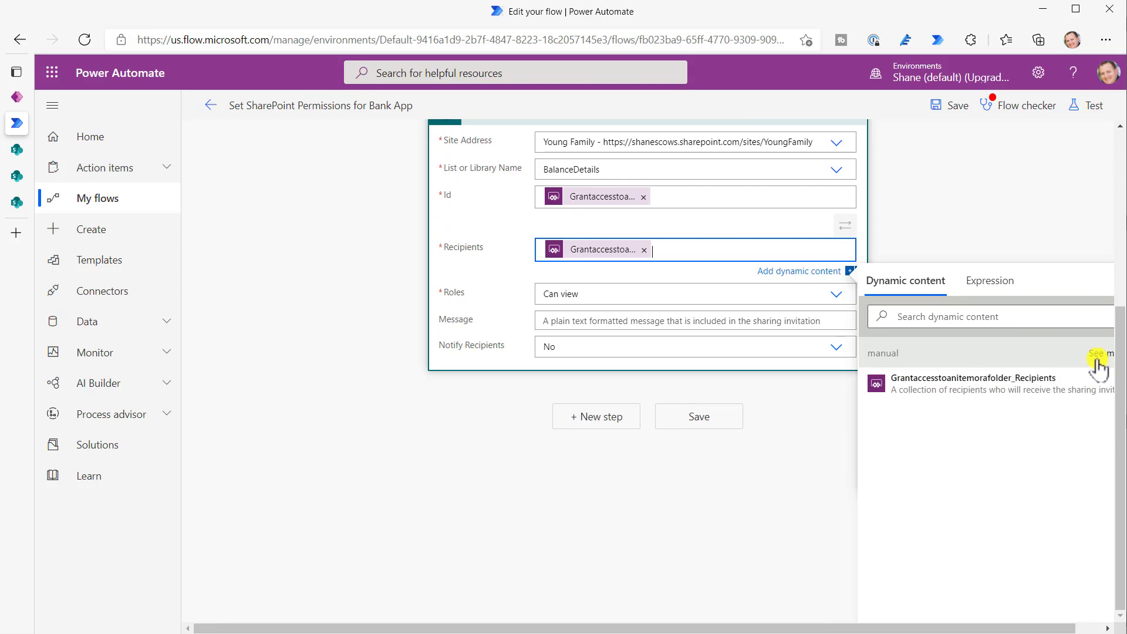
left_click(1101, 353)
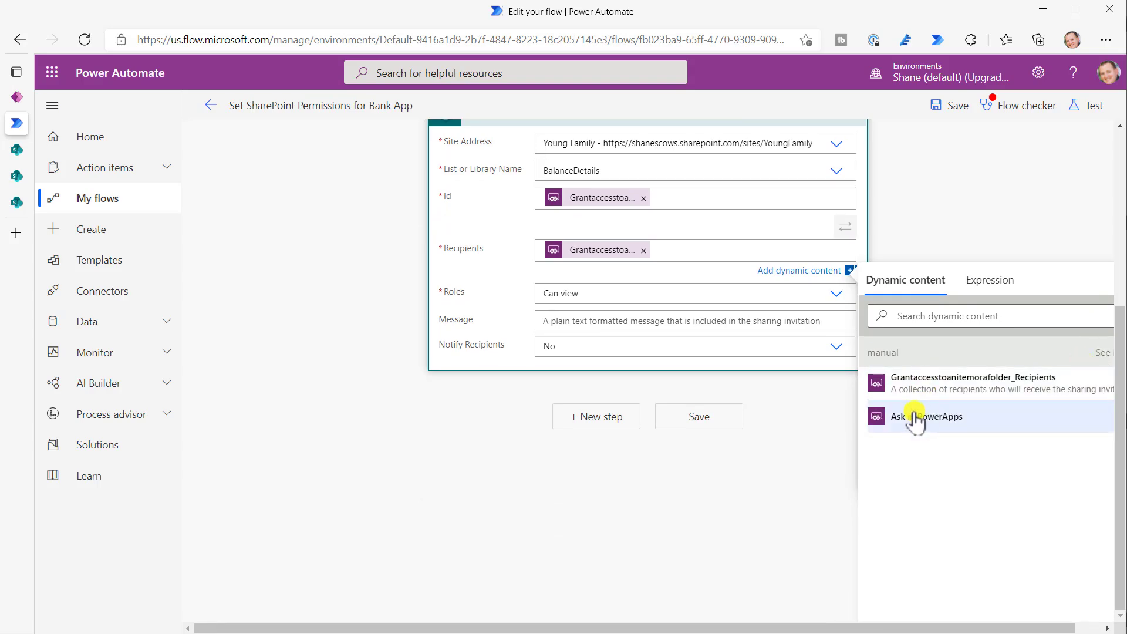
left_click(15, 101)
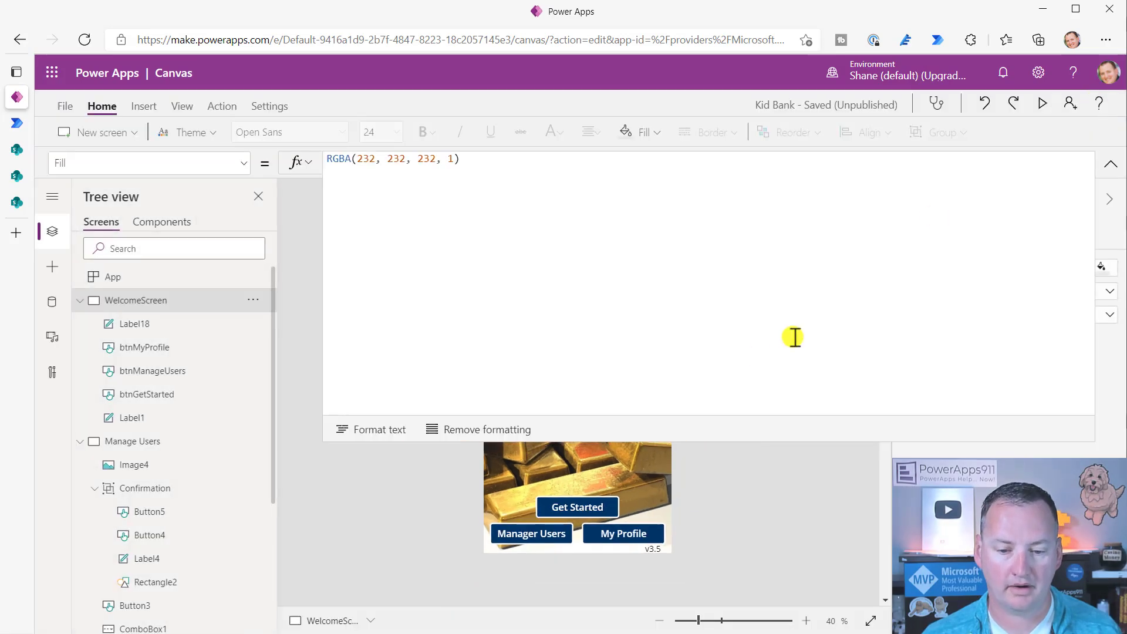
- On Manage Users, inspect Button3's OnSelect SetSharePointPermissionsforBankApp.Run call and its varRecord values
left_click(512, 534, "alt")
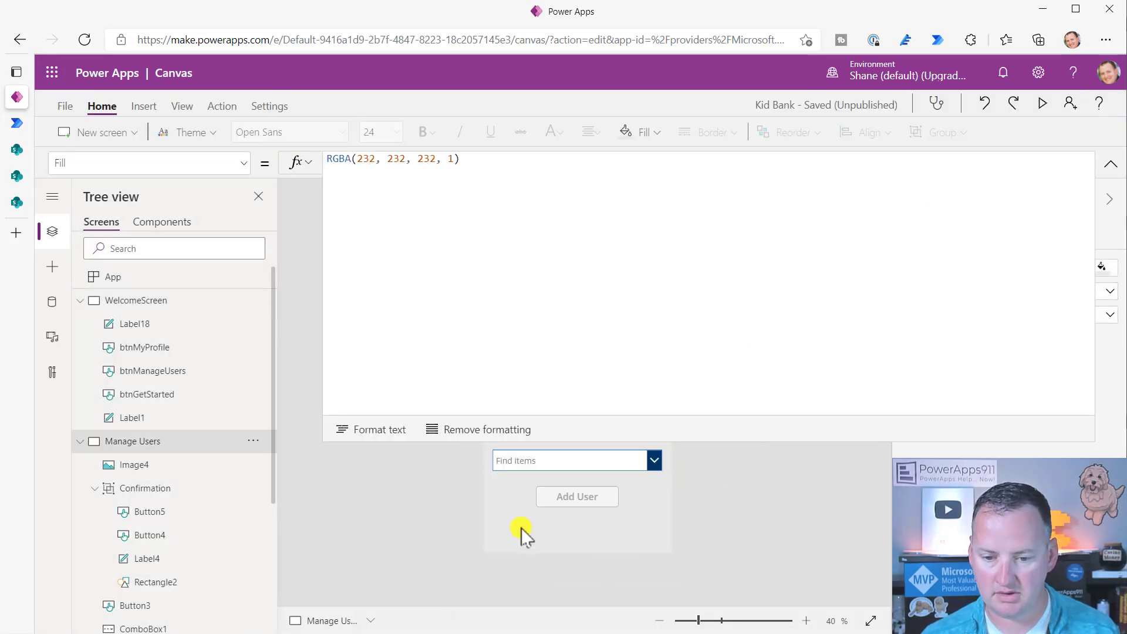
left_click(570, 485)
scroll(558, 292, "down", 2)
left_click(542, 349)
left_click(613, 350)
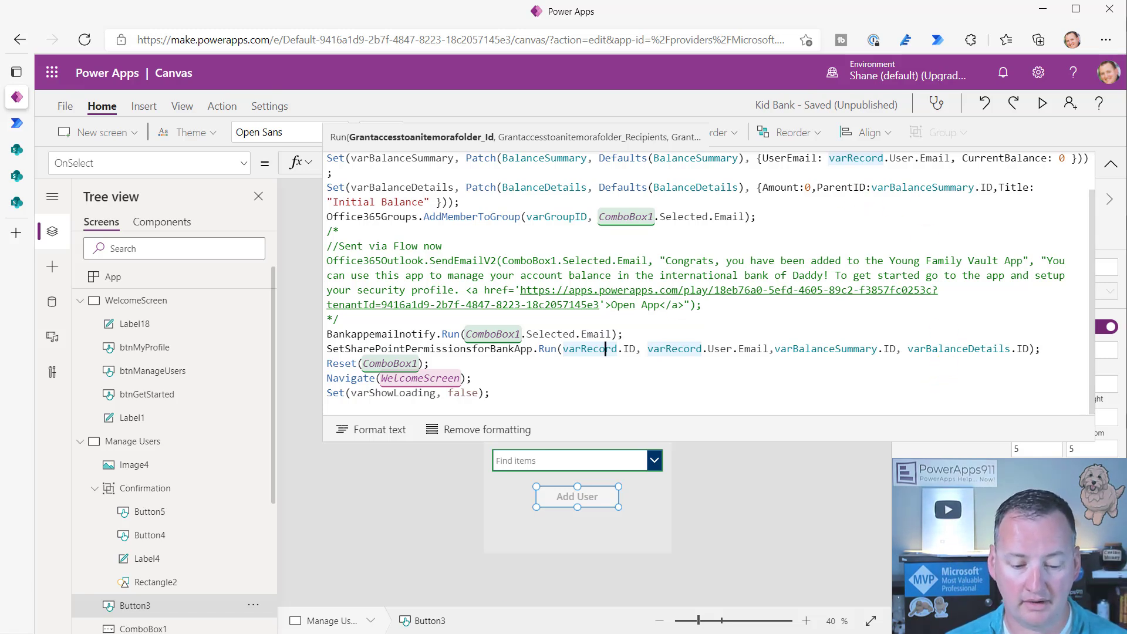
key("alt+Tab")
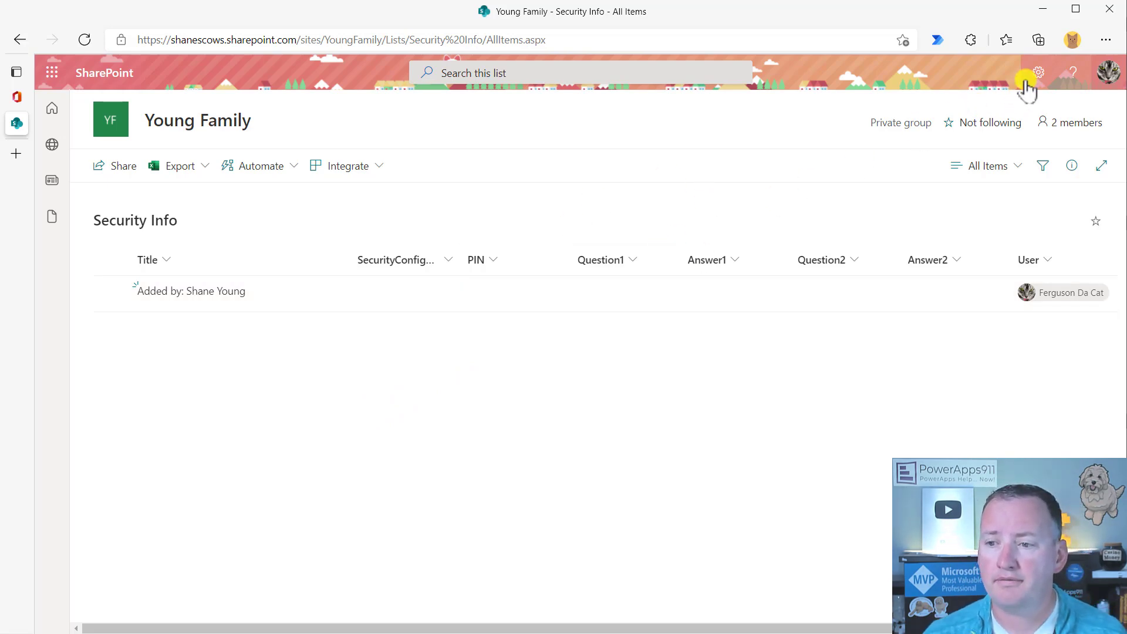
- As the restricted user, try the site settings, SharePoint start page and Young Family site home, confirming access is refused
left_click(1037, 72)
left_click(940, 178)
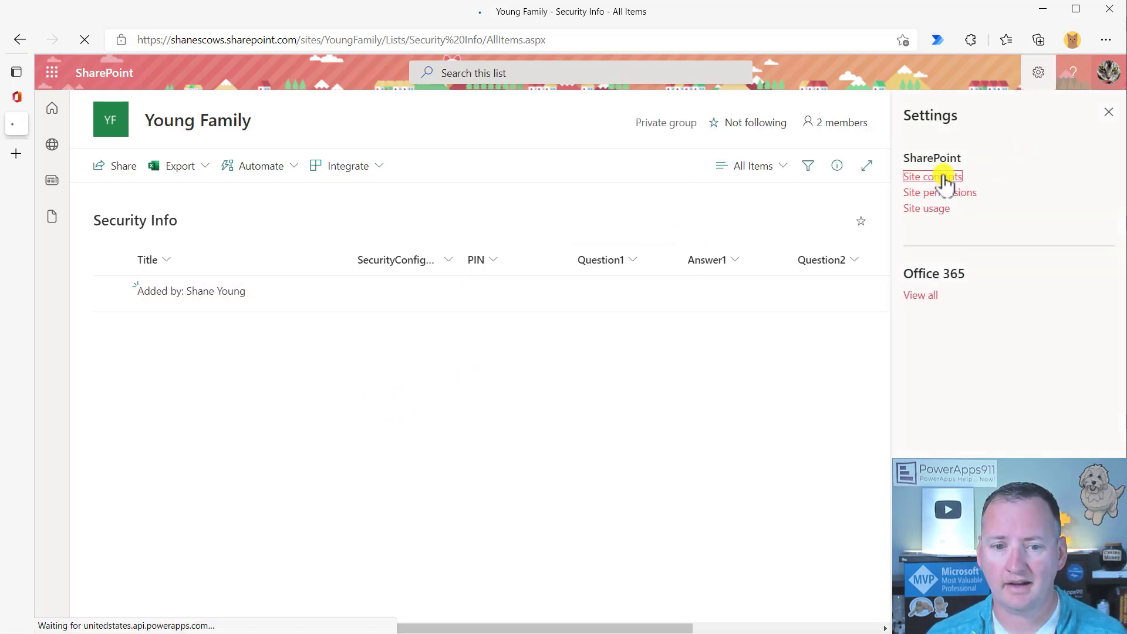
left_click(20, 40)
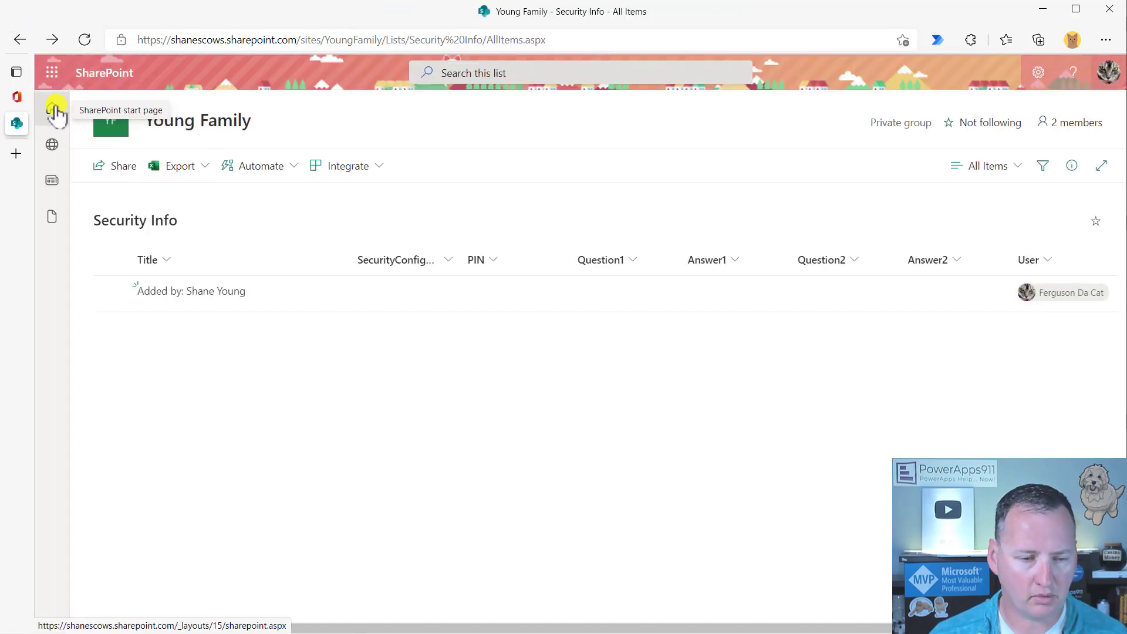
left_click(54, 110)
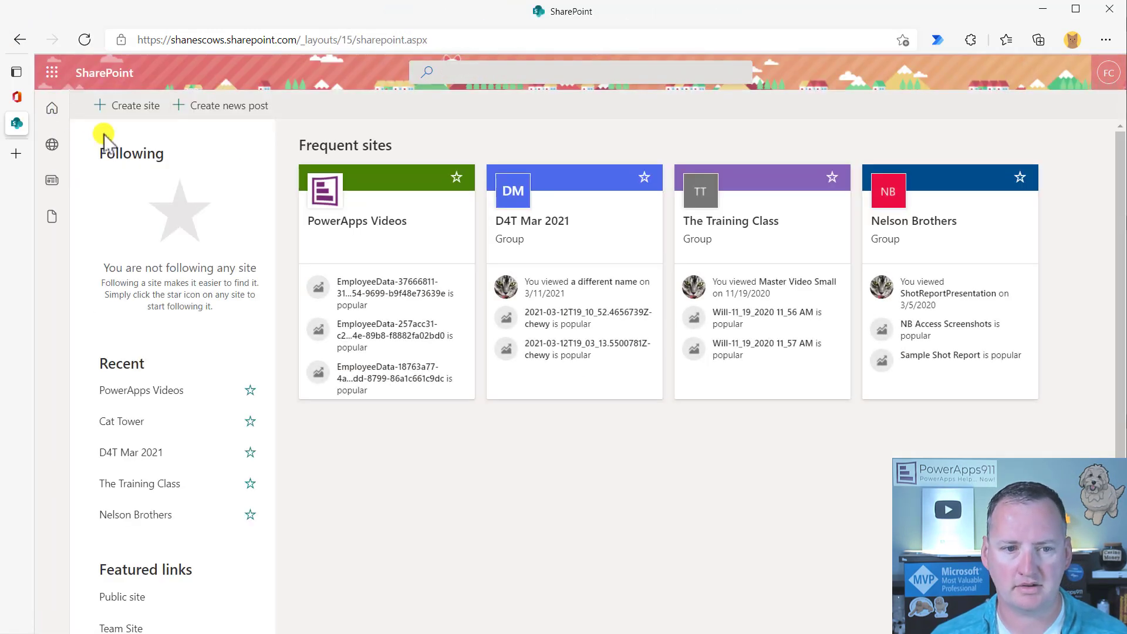
left_click(20, 40)
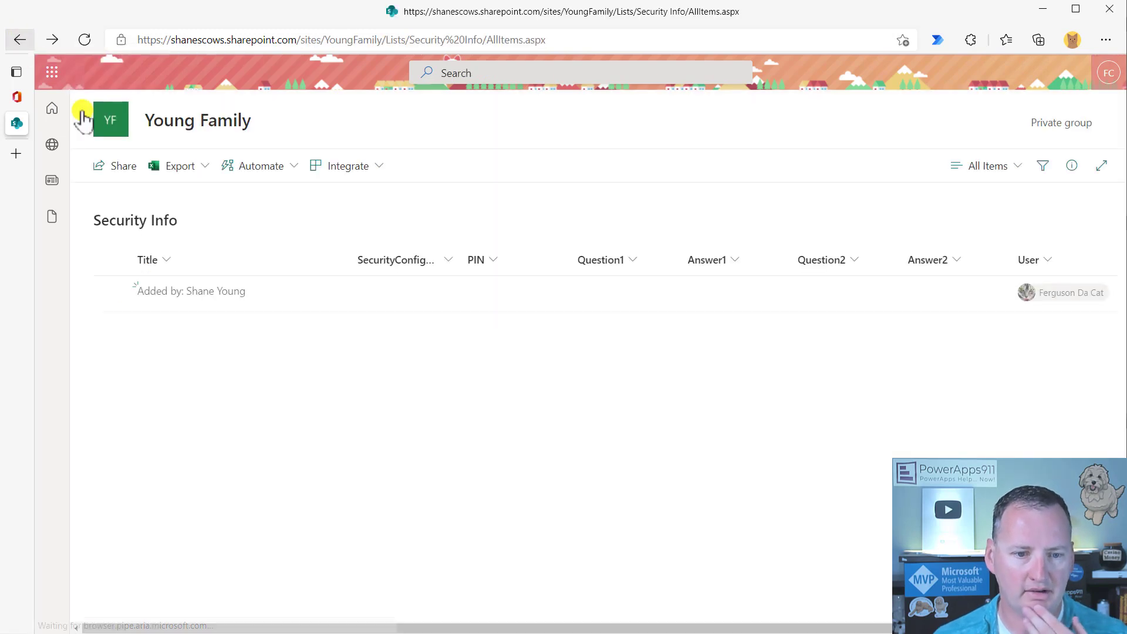
left_click(117, 120)
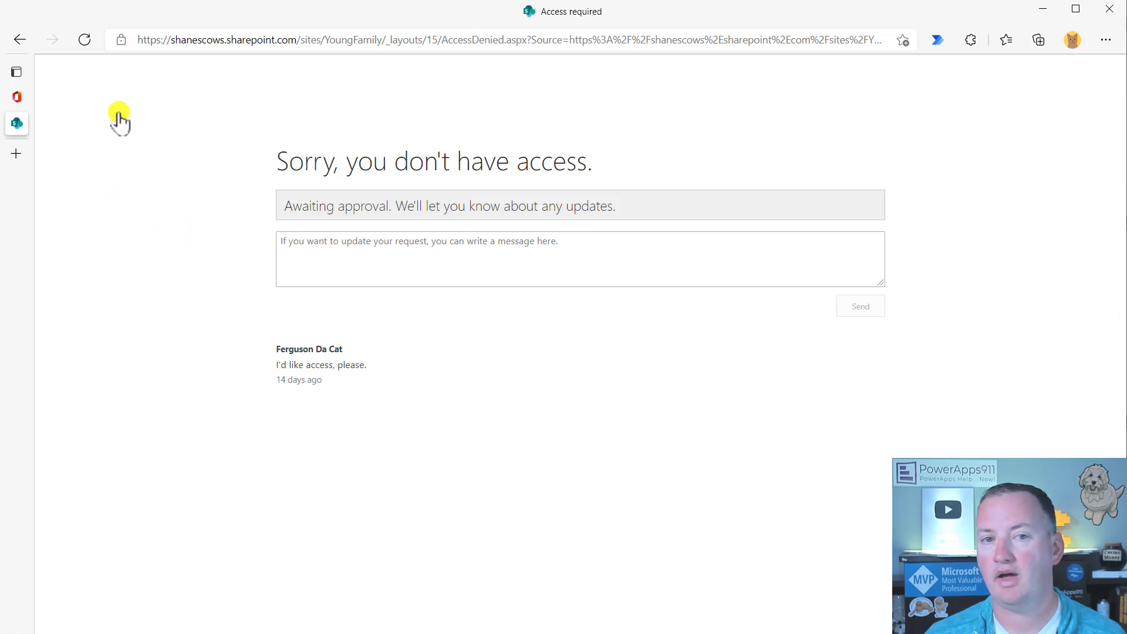
left_click(19, 40)
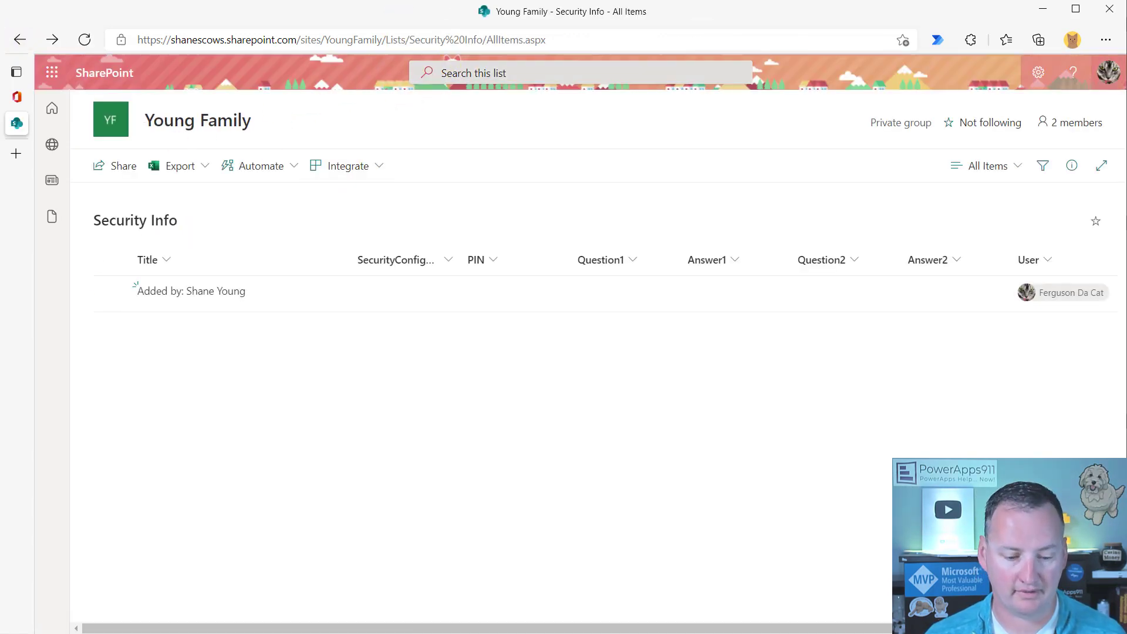
- In the owner's window, bring up the BalanceSummary list and select its web address
key("alt+Tab")
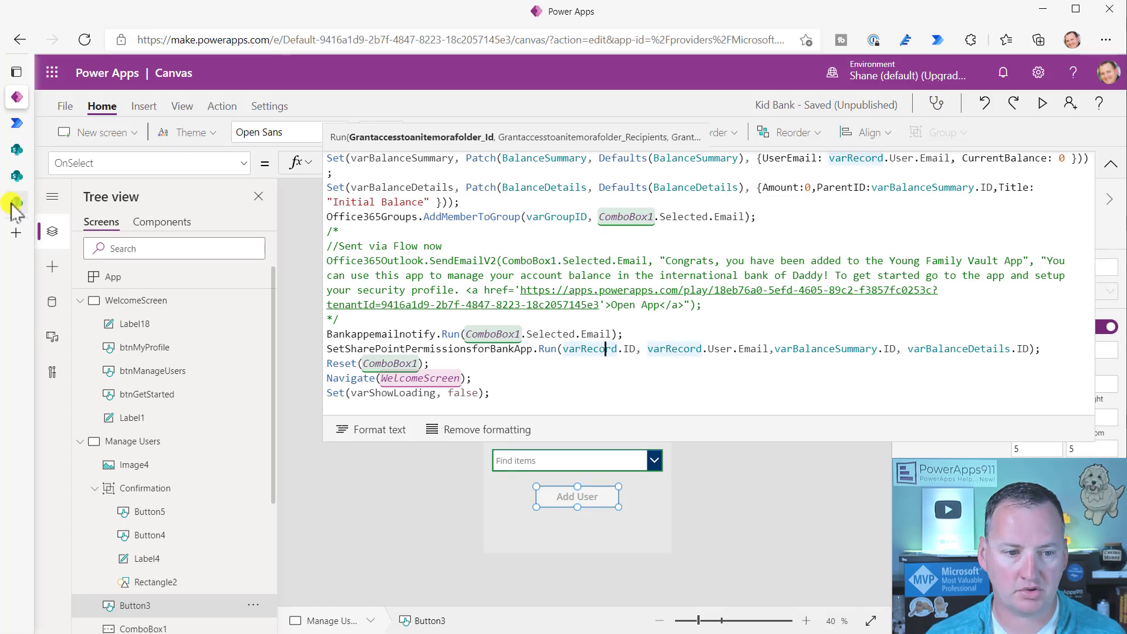
left_click(17, 203)
left_click(408, 41)
key("ctrl+c")
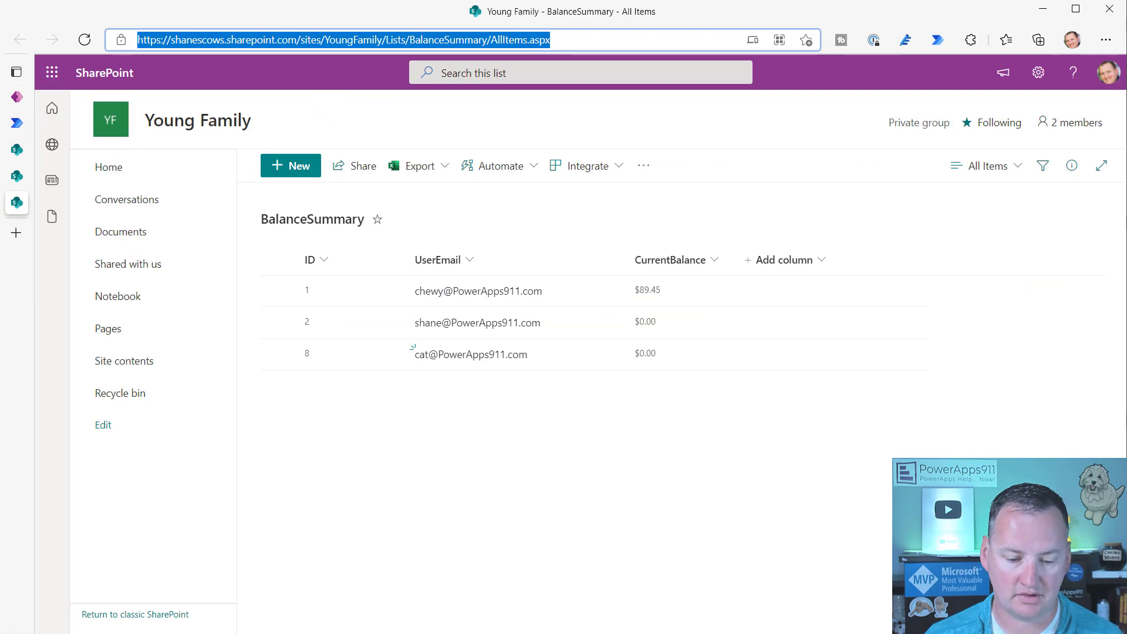
- Load the BalanceSummary address in the restricted user's window, which shows only their ID 8 row at $0.00
key("alt+Tab")
left_click(386, 38)
key("ctrl+v")
key("Return")
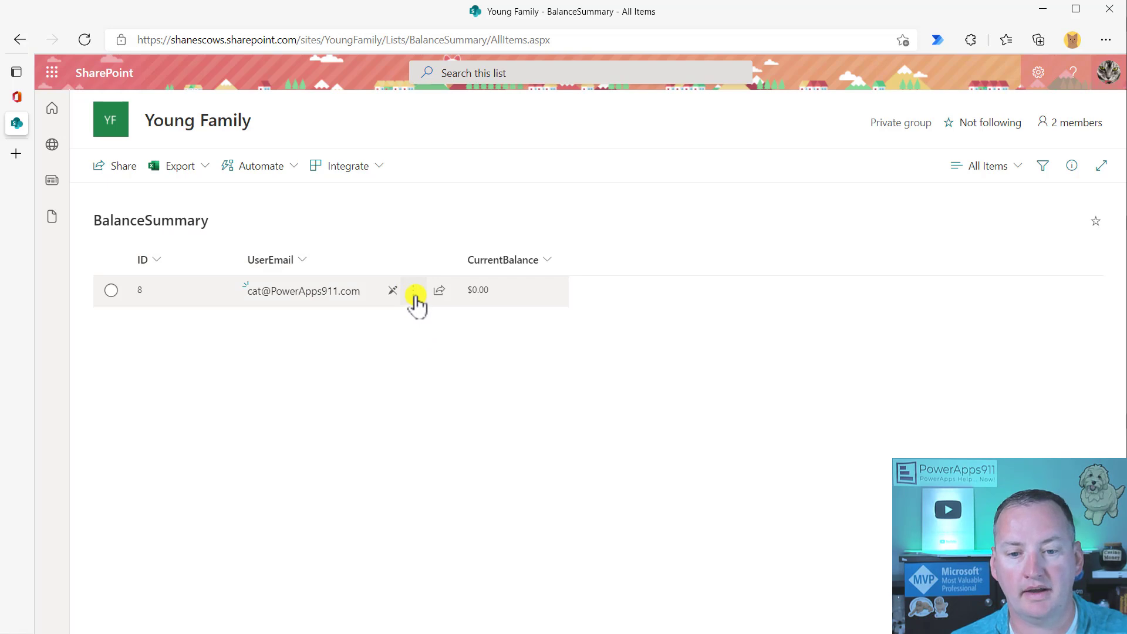
left_click(415, 294)
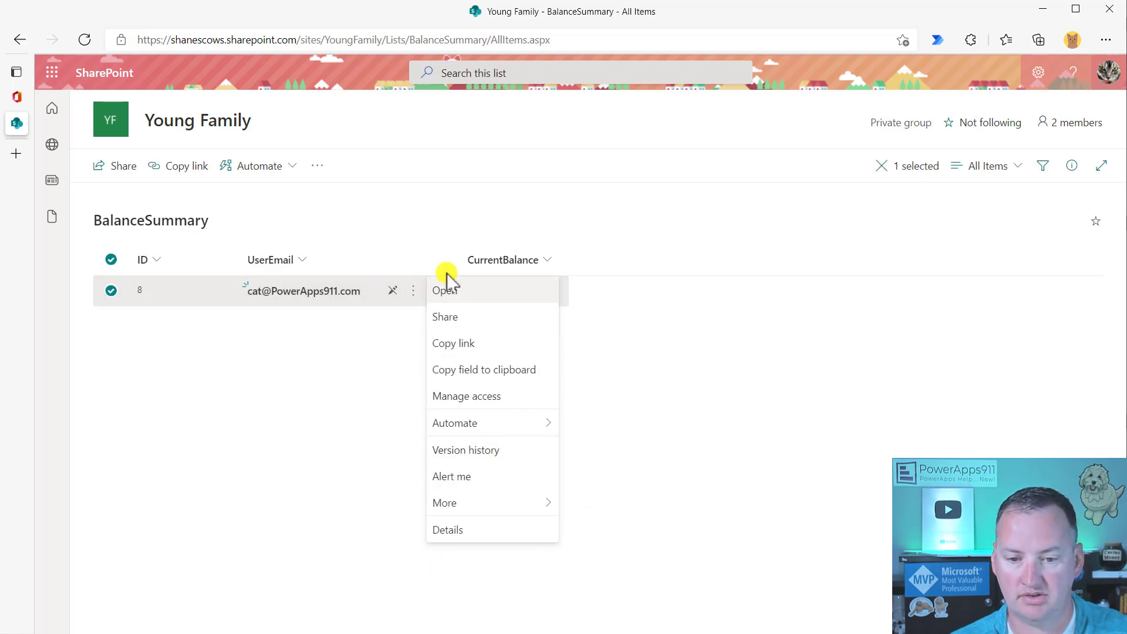
left_click(728, 394)
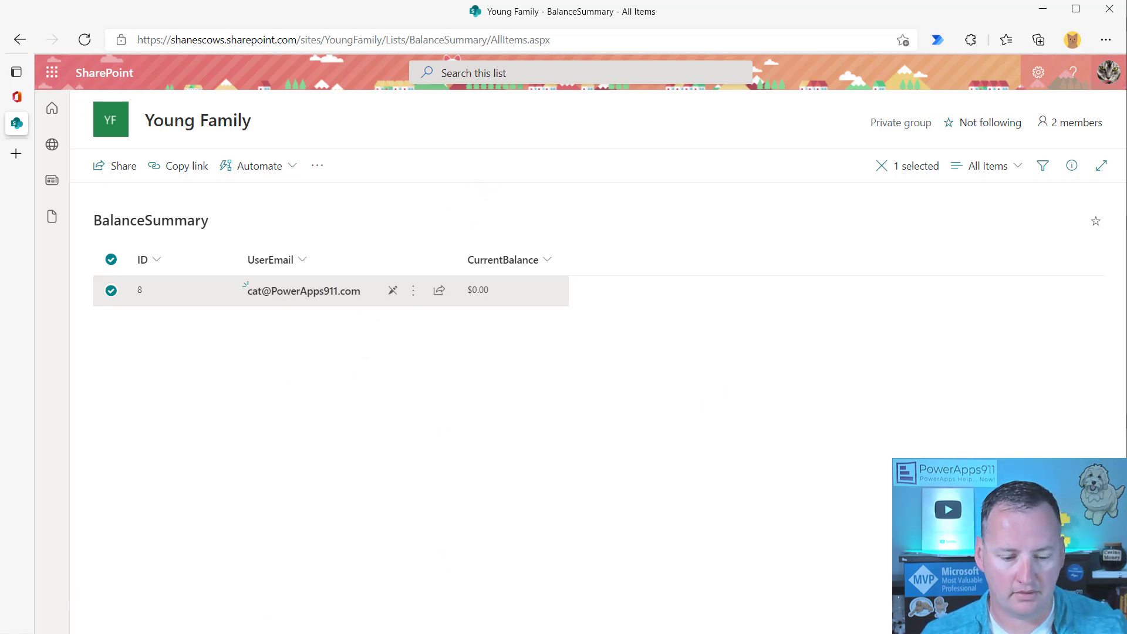
key("alt+Tab")
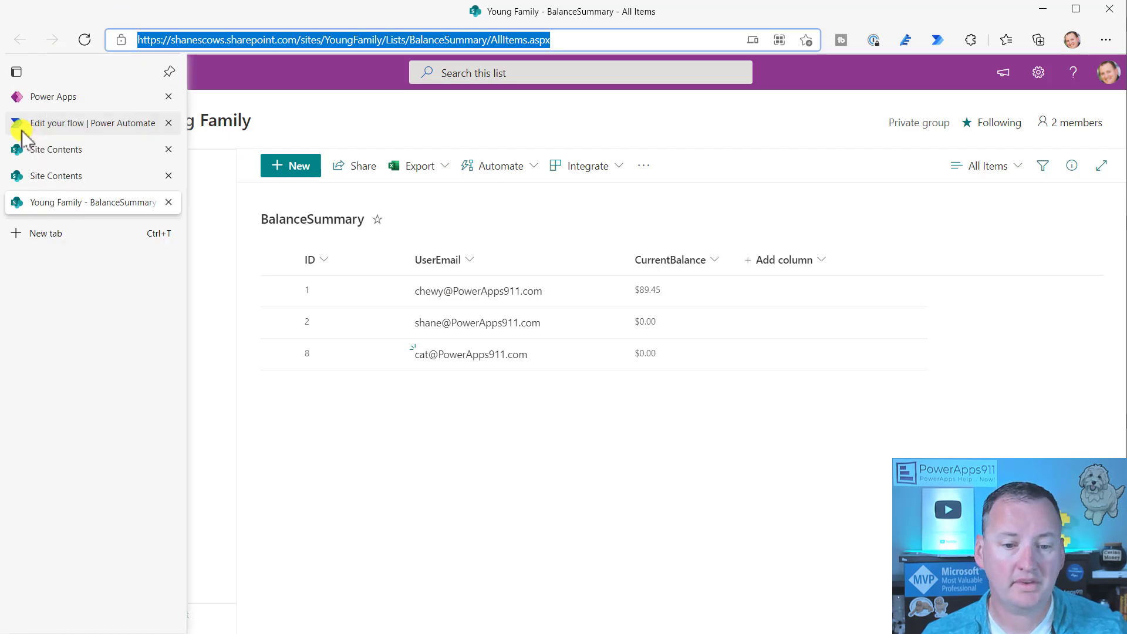
- Read the full add-user formula, then Alt-click through to the new account's Manage Balance screen at $0.00
left_click(16, 97)
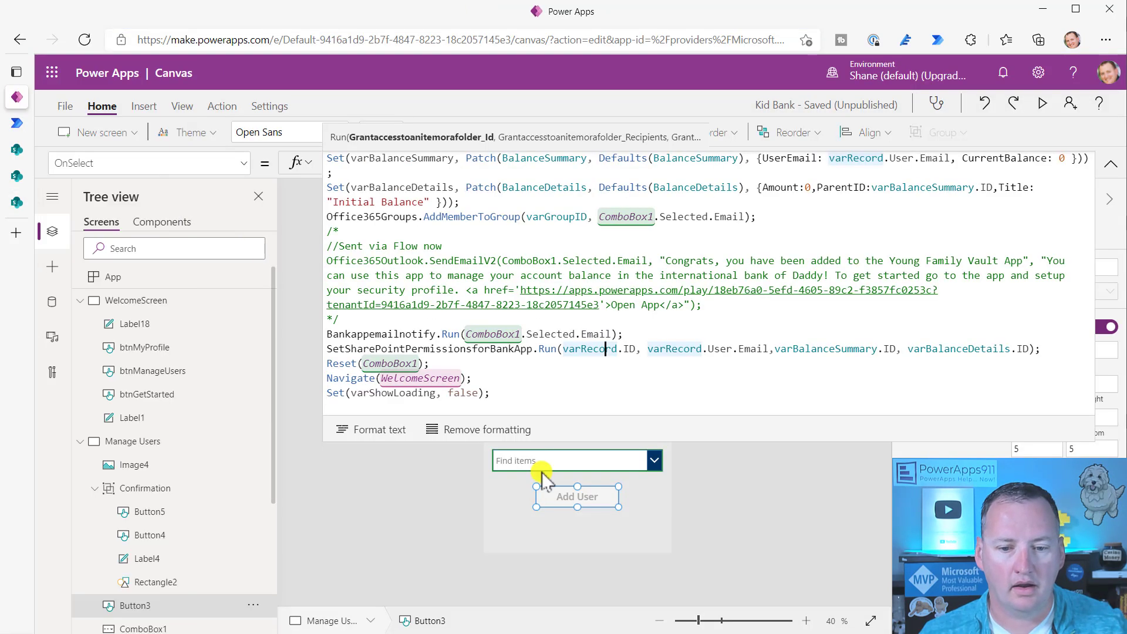
left_click_drag(657, 436, 631, 524)
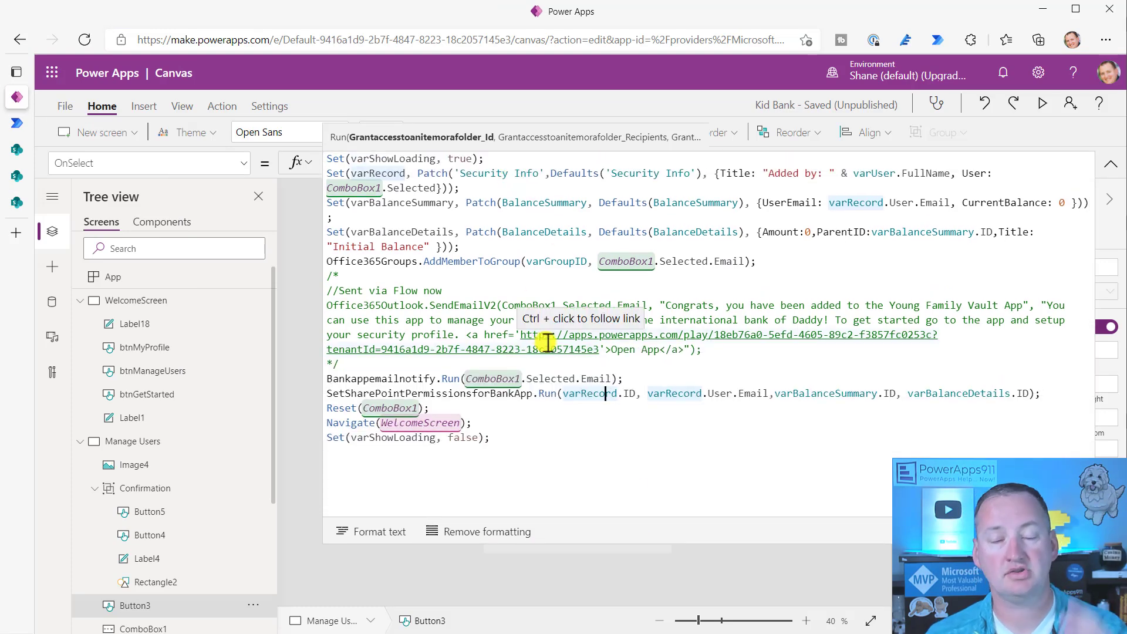
left_click_drag(600, 540, 534, 106)
key("alt")
left_click(563, 383, "alt")
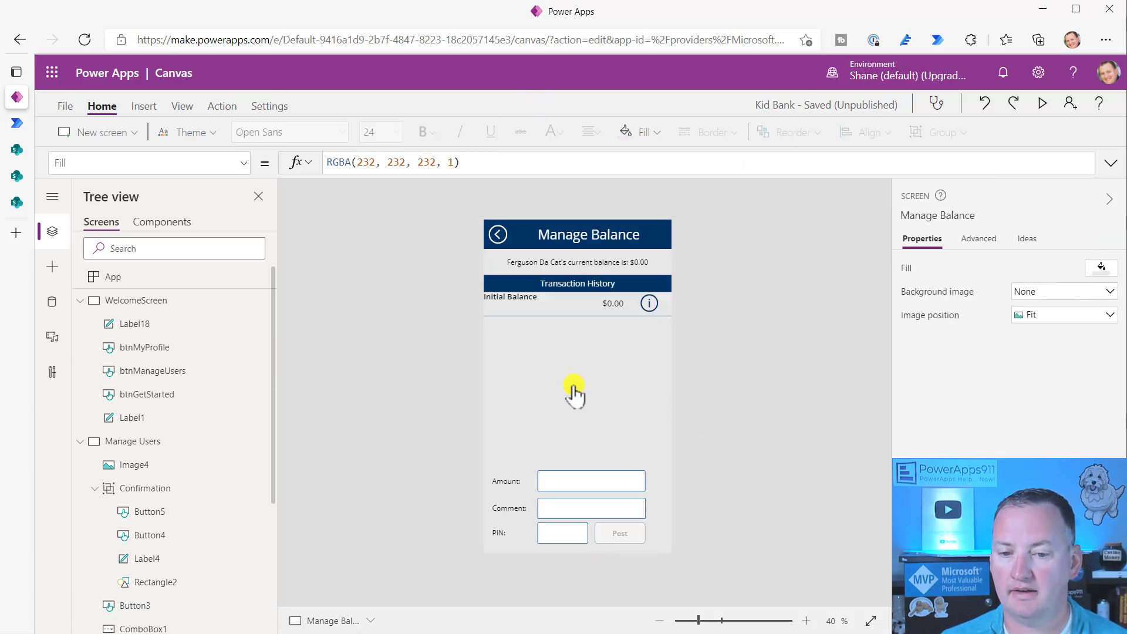
- In preview, enter a 12 deposit with comment 'Hi Cat!' and the PIN, posting it for a $12.00 confirmation
left_click(1042, 104)
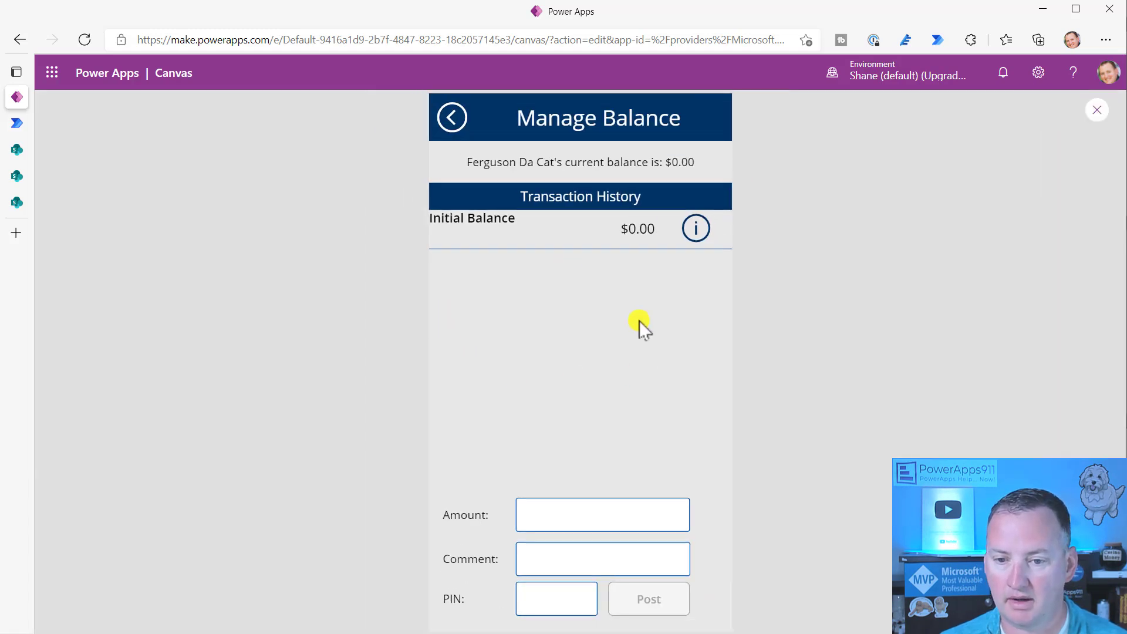
left_click(541, 513)
type("12")
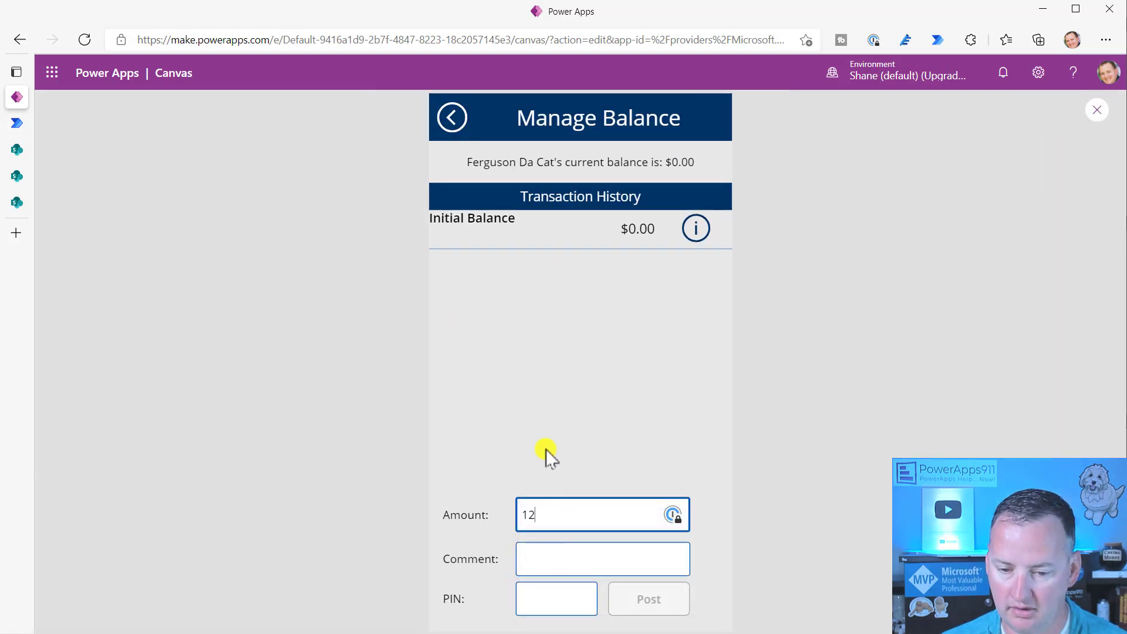
left_click(548, 563)
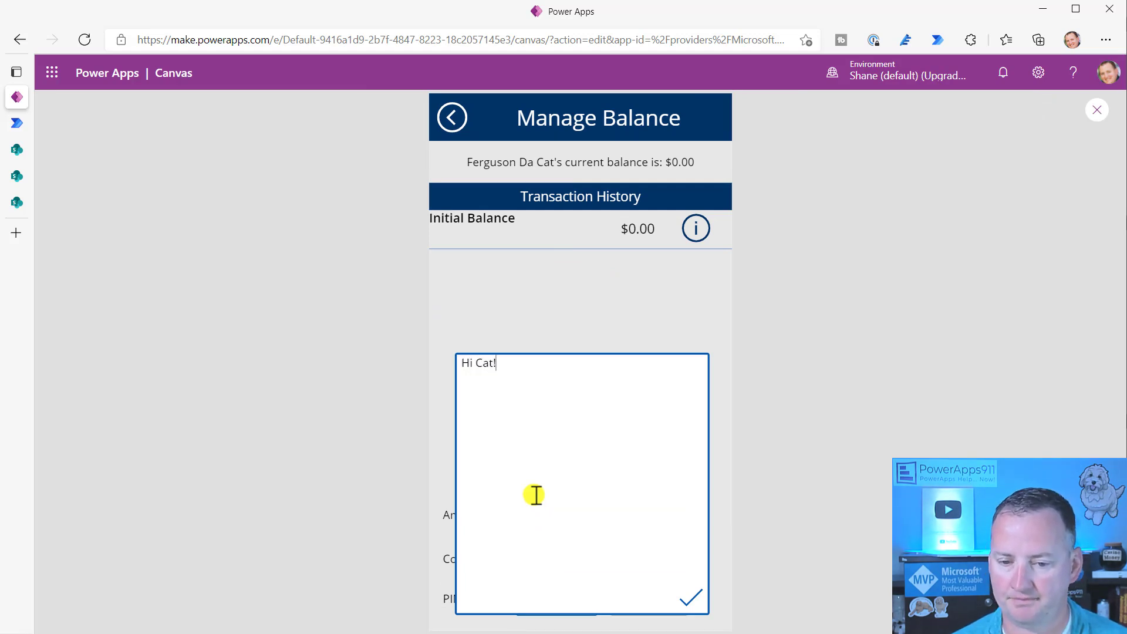
type("Hi Cat!")
left_click(688, 599)
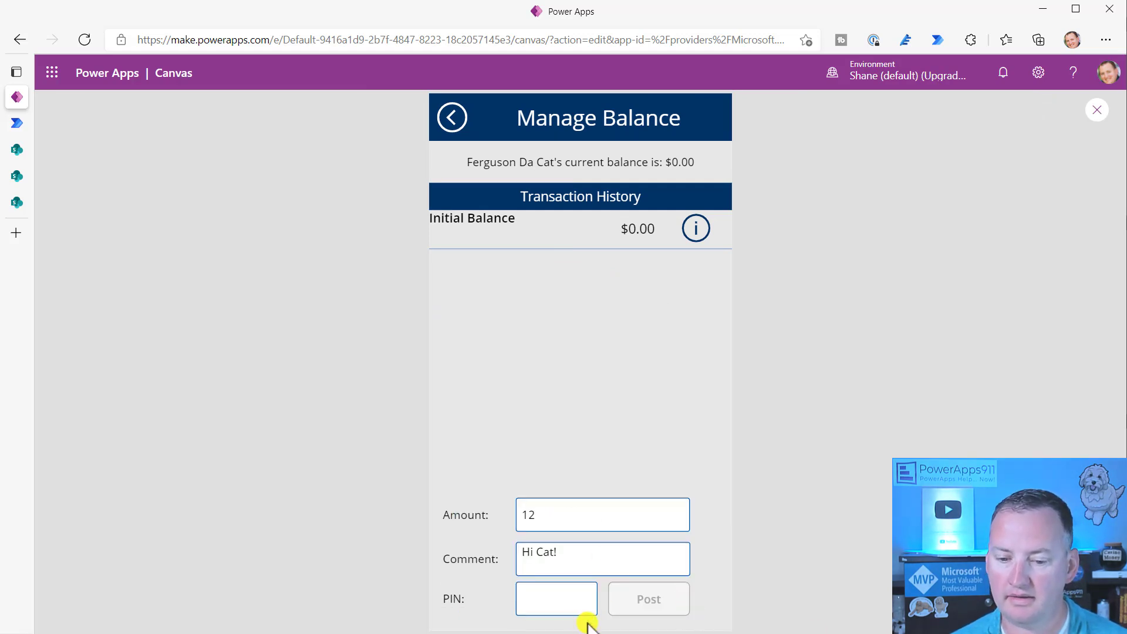
left_click(557, 600)
type("1234")
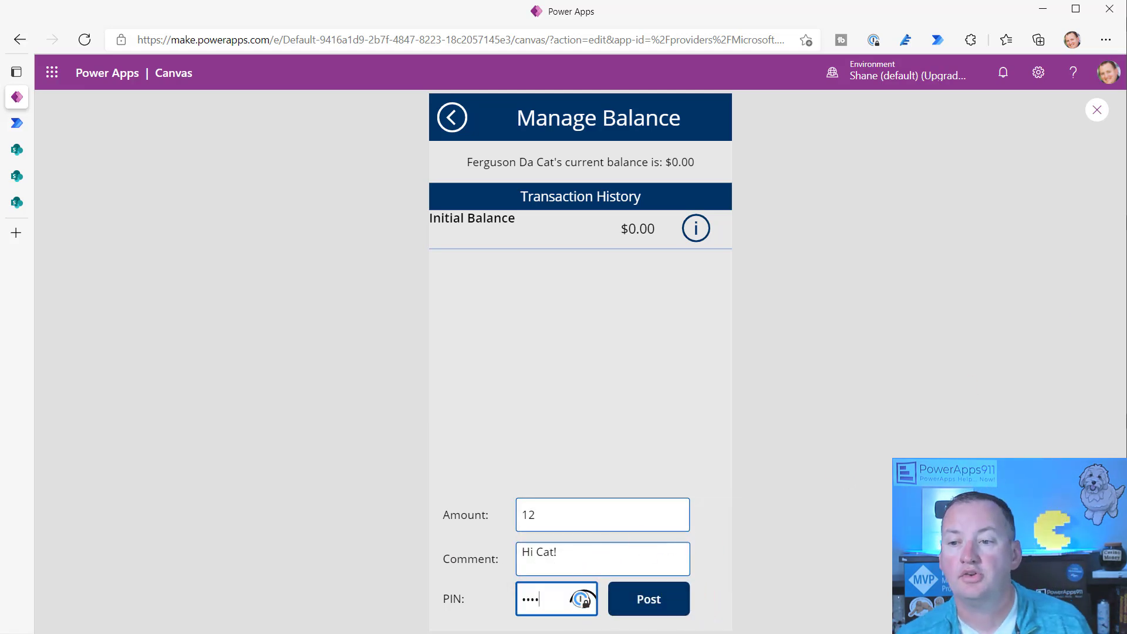
left_click(1096, 110)
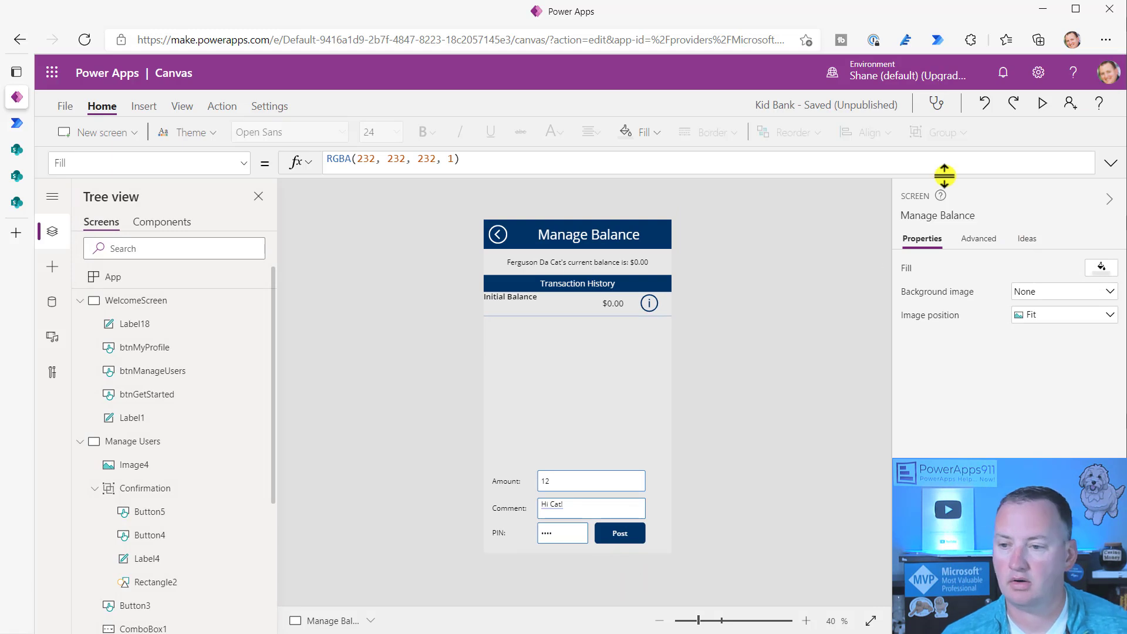
left_click(1042, 103)
left_click(651, 607)
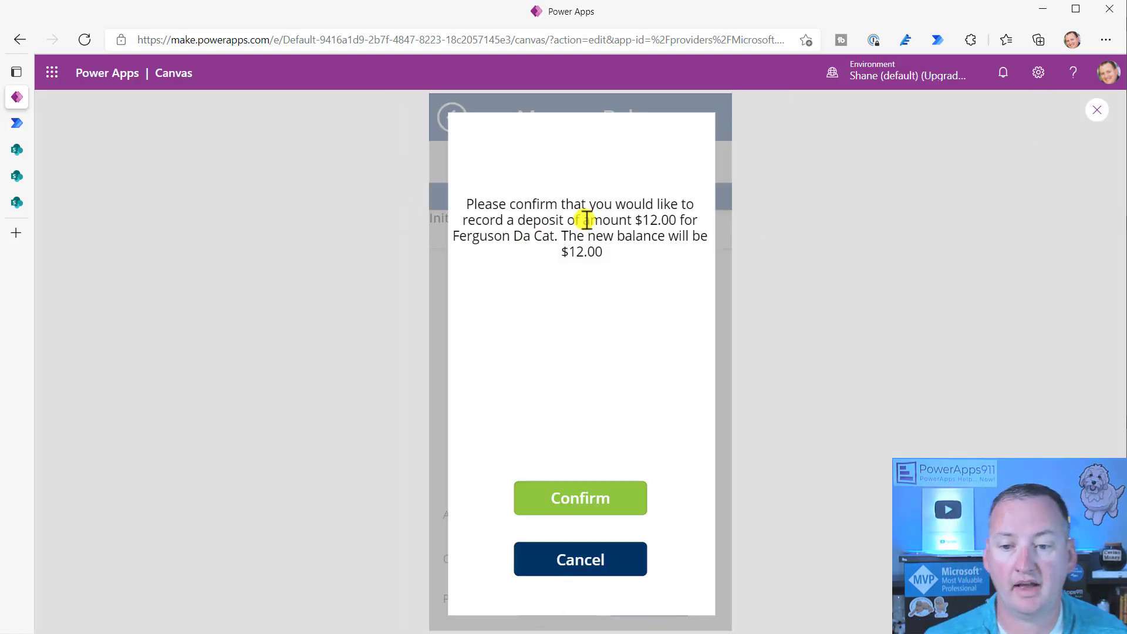
left_click(1102, 112)
- Review btnConfirm's OnSelect Patch that saves the deposit and passes varNewDetailID to the secure-transaction flow
left_click(596, 473)
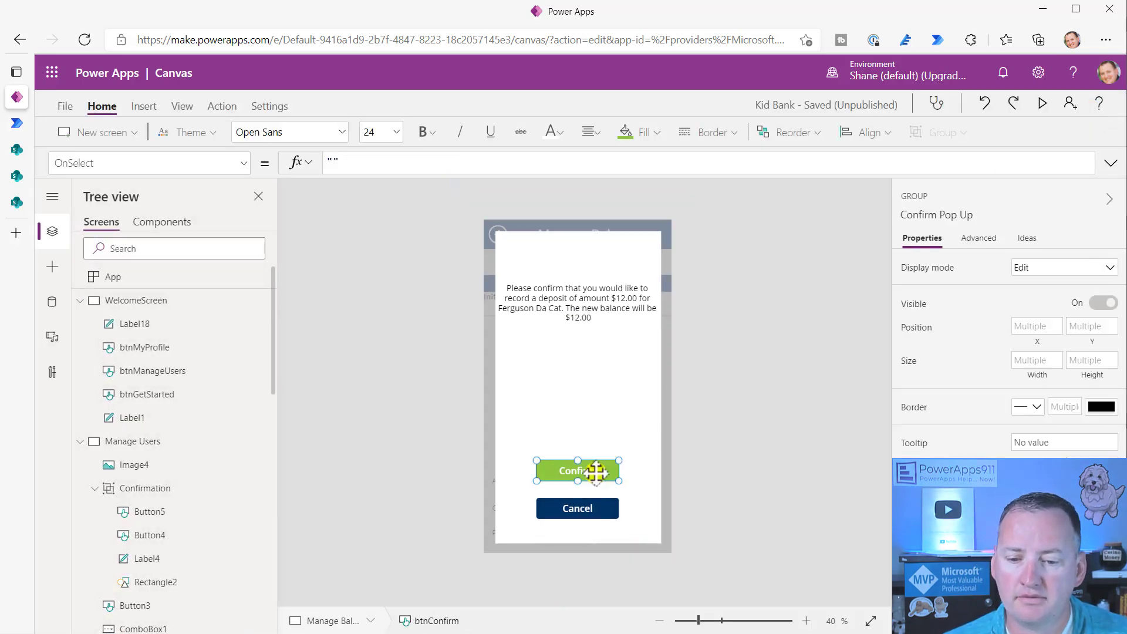
left_click_drag(476, 173, 443, 344)
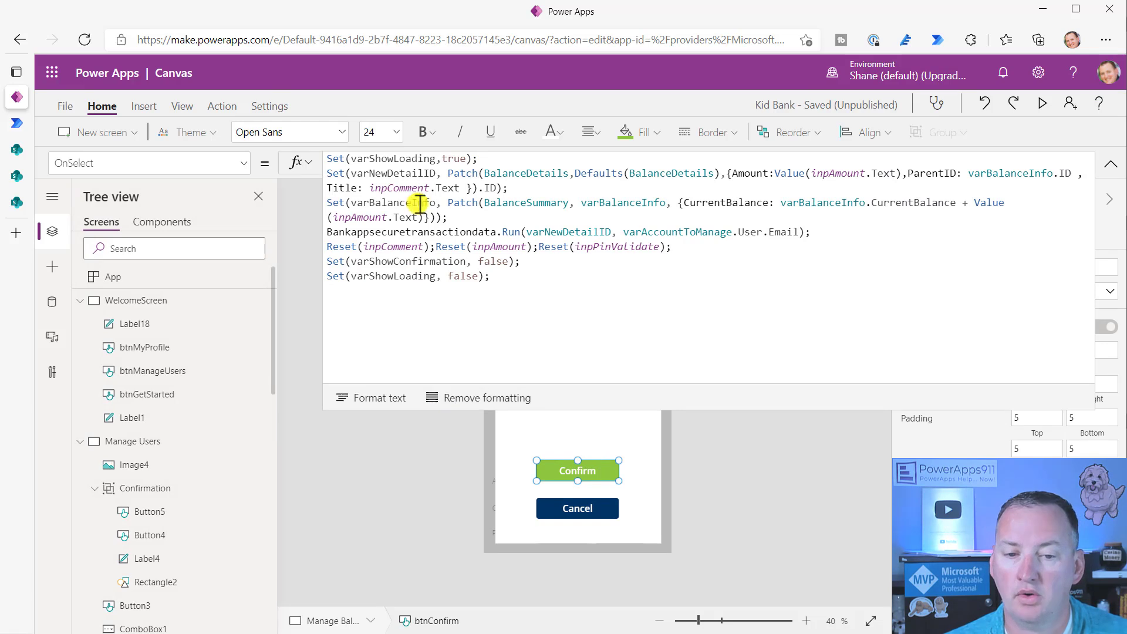
left_click_drag(450, 171, 528, 189)
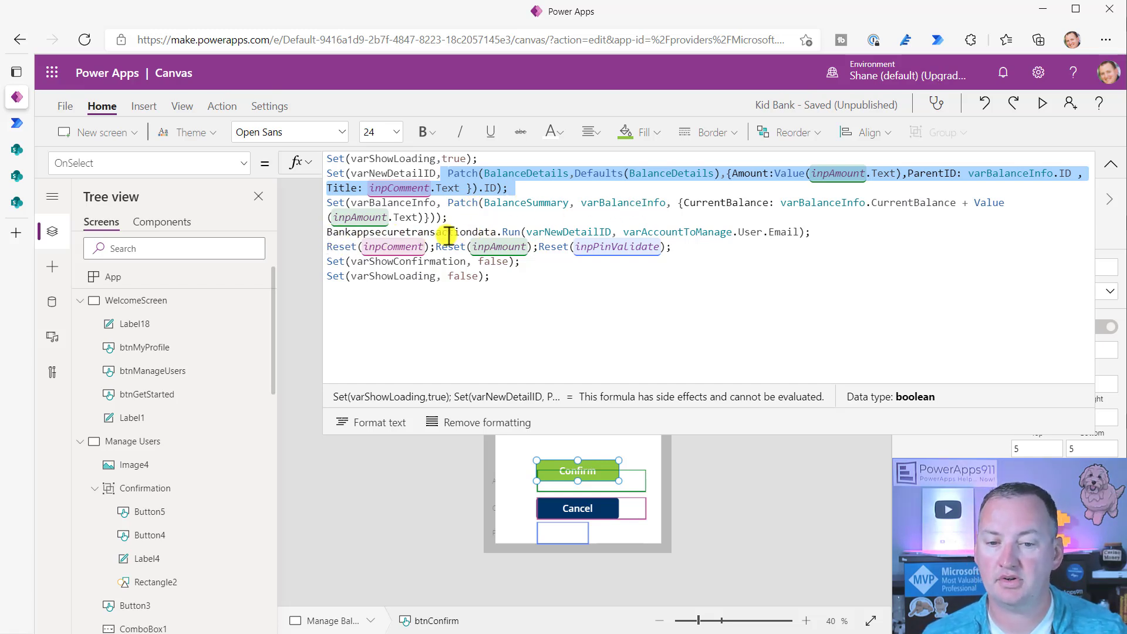
left_click(581, 230)
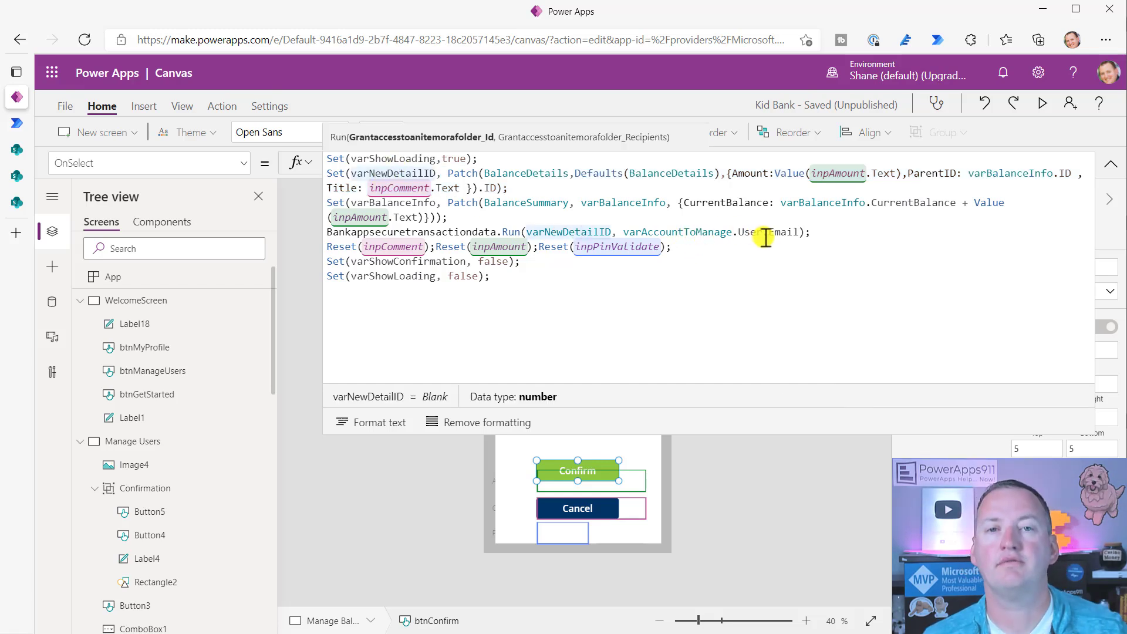
left_click(16, 123)
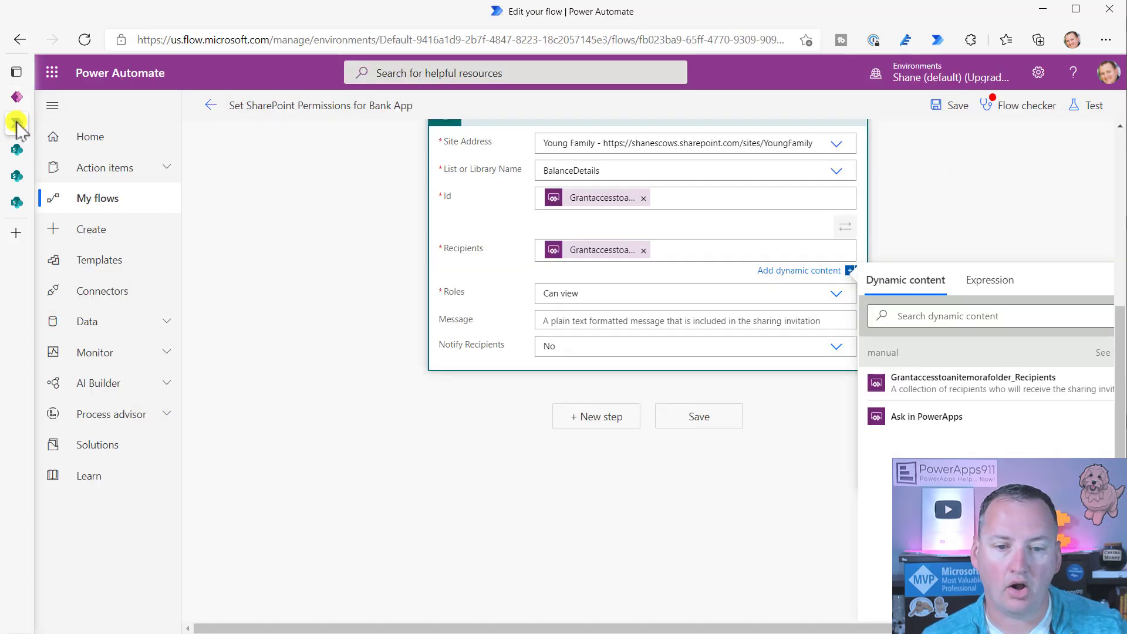
- Open the Bank app secure transaction data flow and inspect its PowerApps trigger and Grant access step
left_click(201, 109)
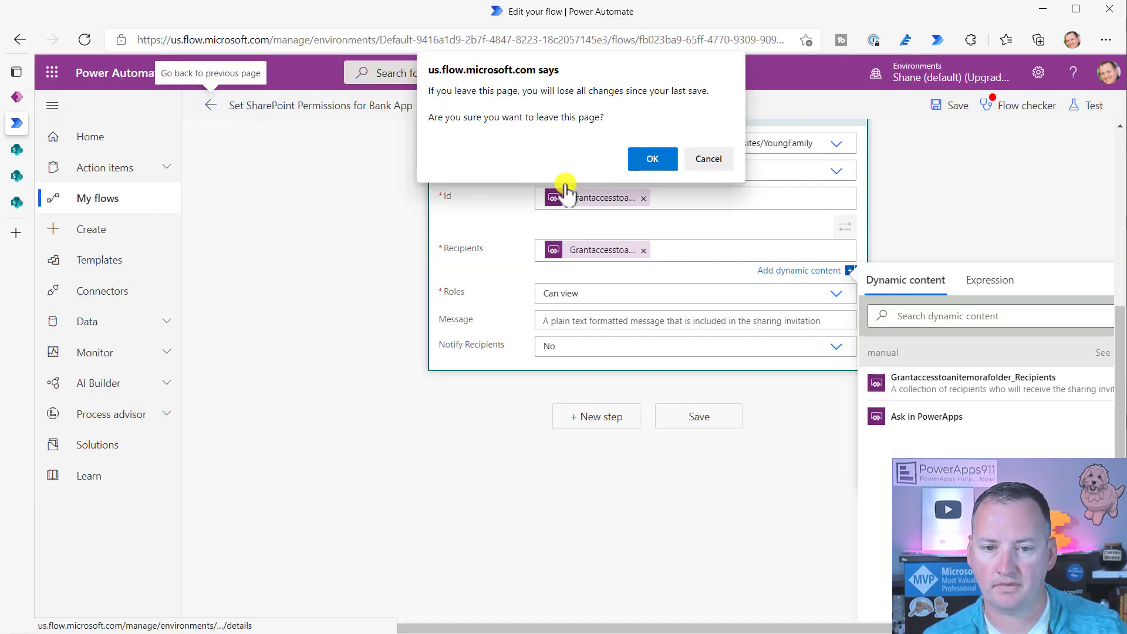
left_click(640, 159)
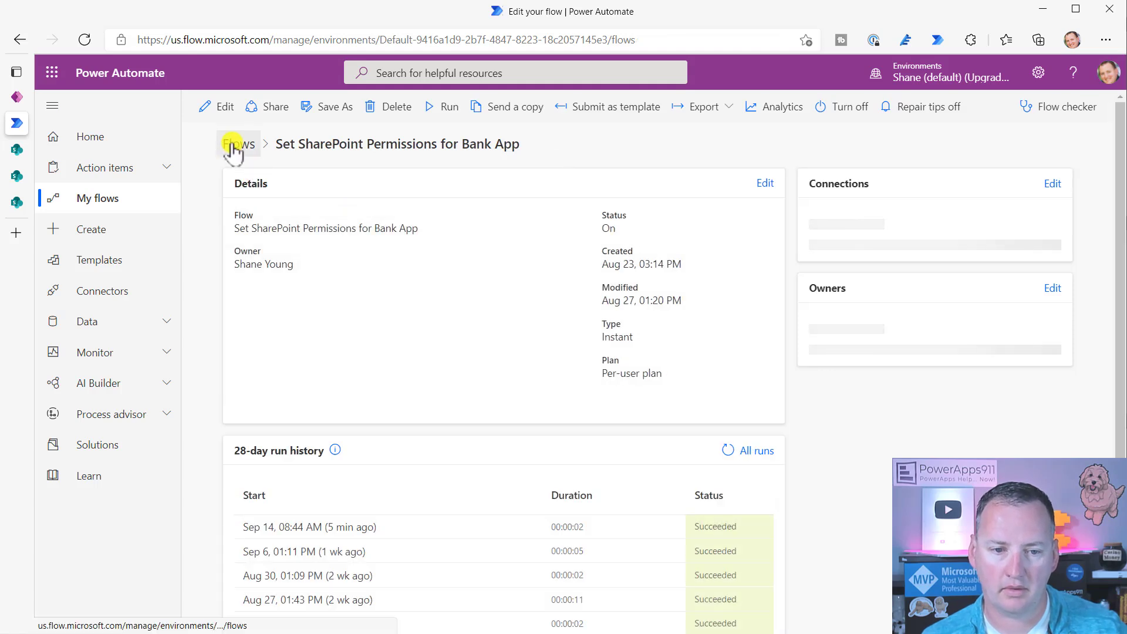
left_click(238, 144)
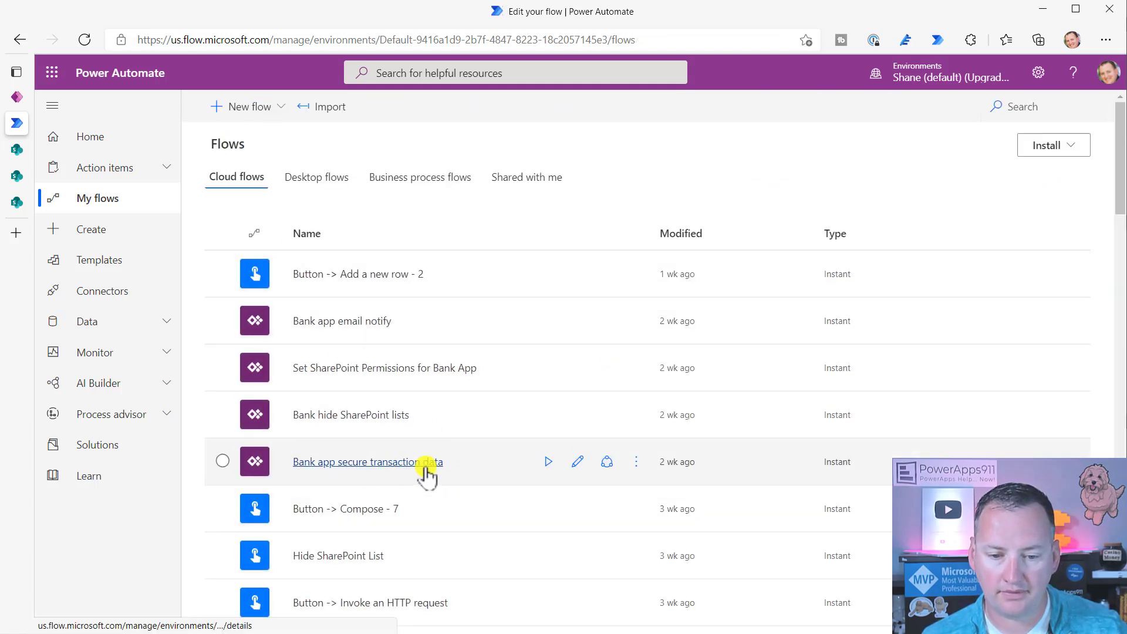
left_click(580, 463)
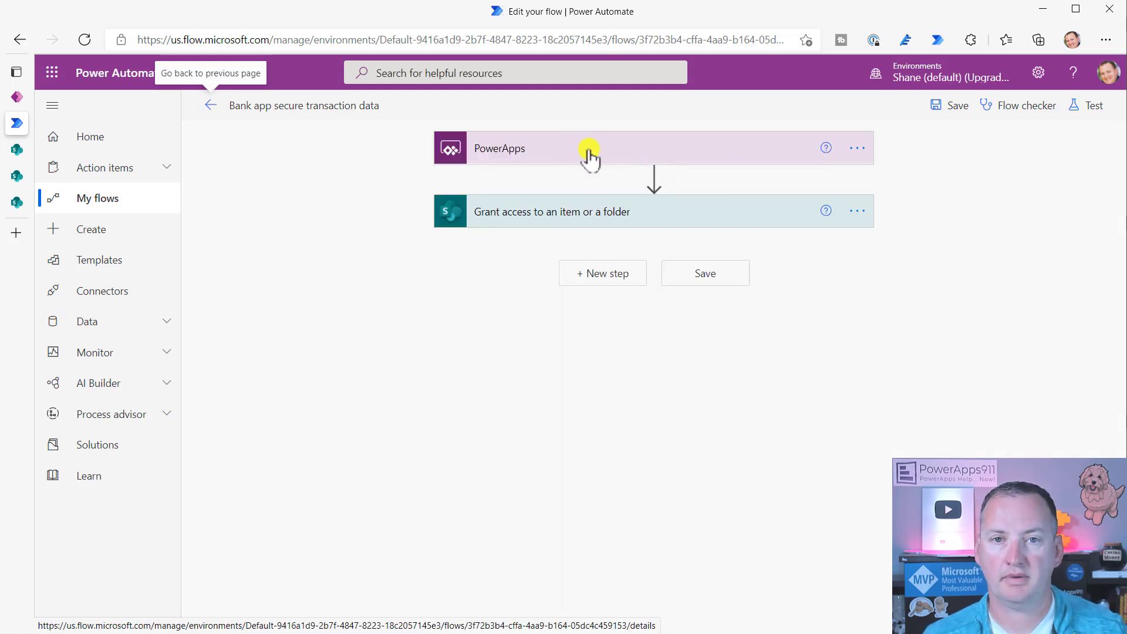
left_click(572, 156)
left_click(627, 287)
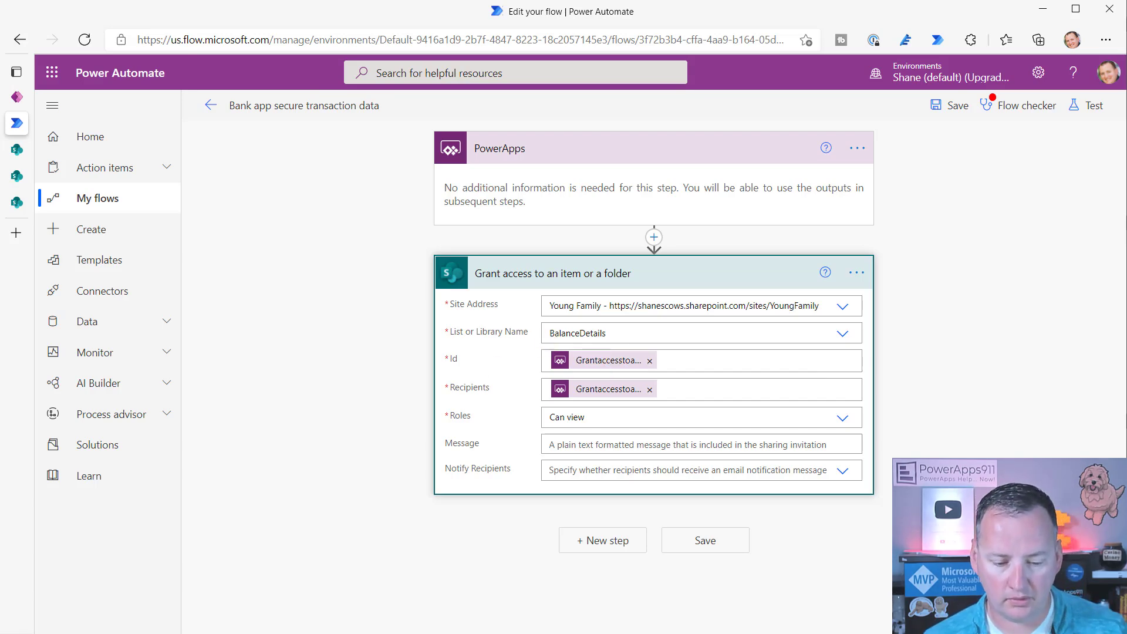
key("alt+Tab")
key("alt+Tab")
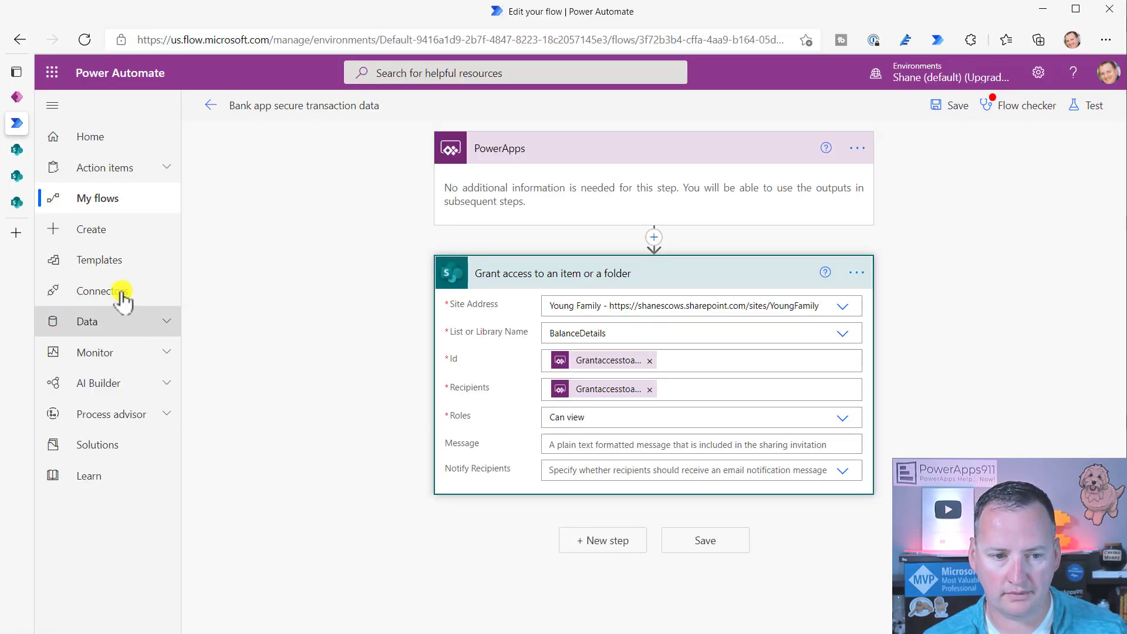
left_click(17, 97)
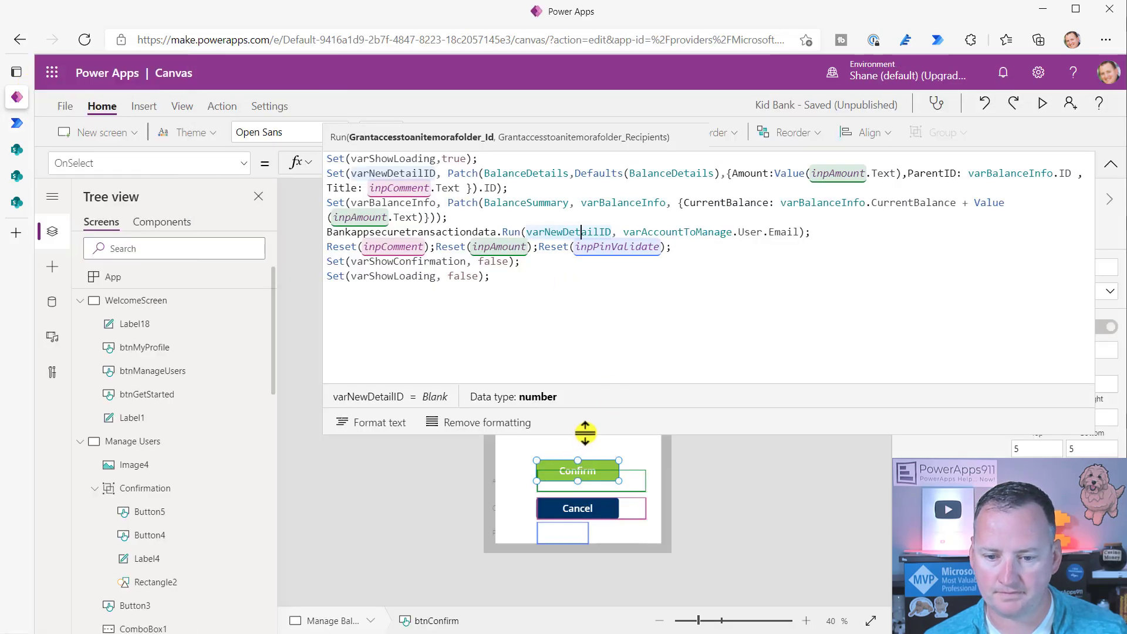
- Shrink the formula bar and collapse the WelcomeScreen, Manage Users and Manage Balance branches in Tree view
left_click_drag(584, 434, 636, 97)
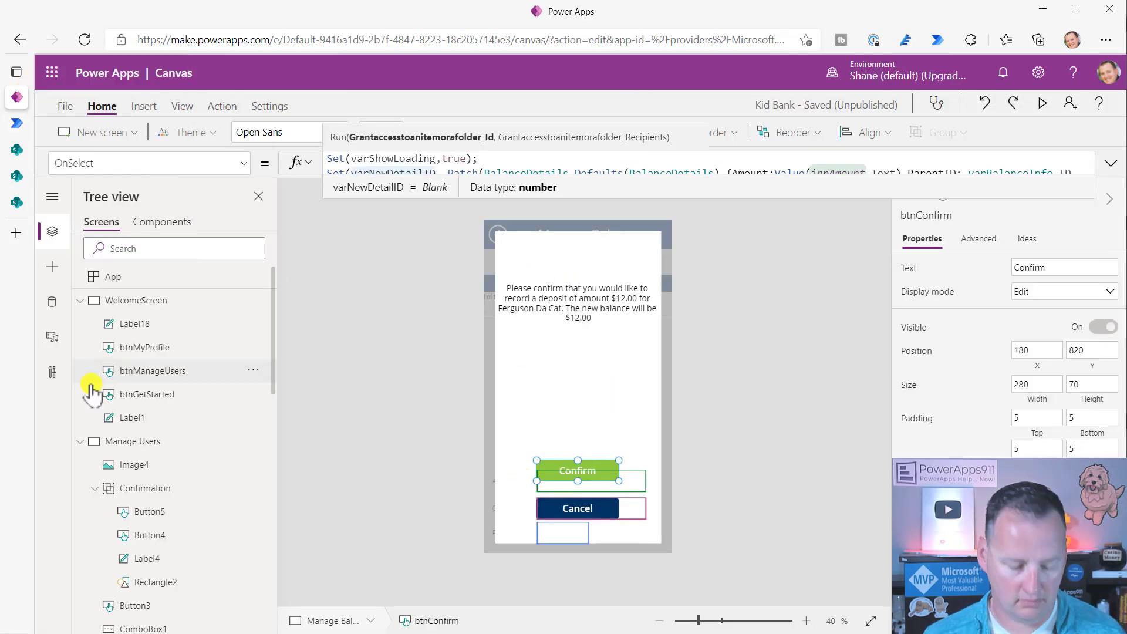
left_click(579, 473, "alt")
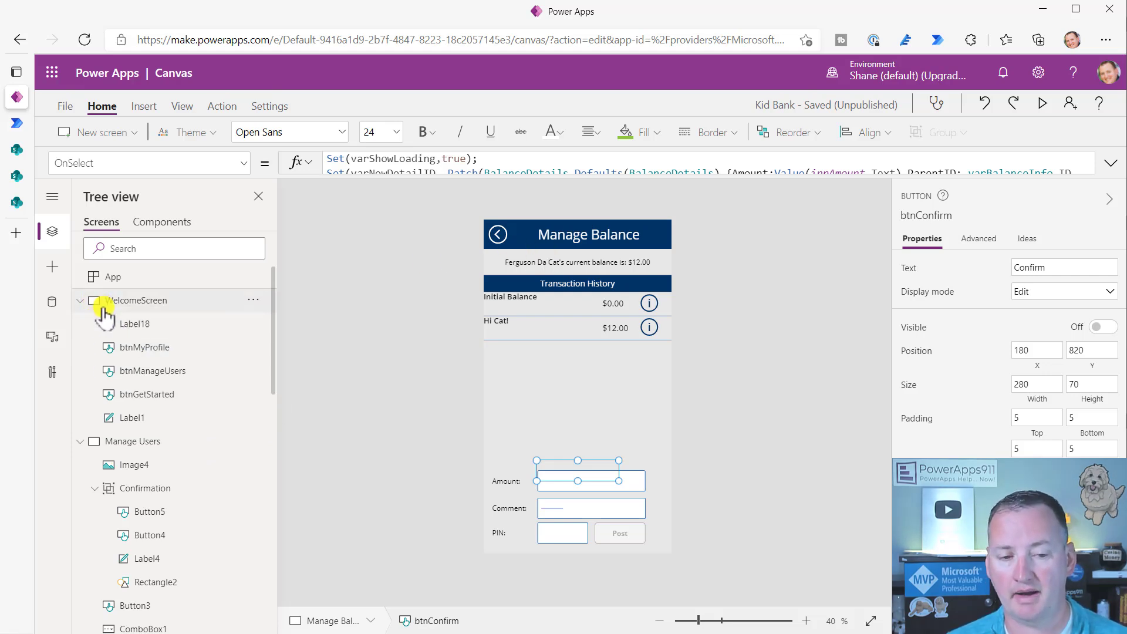
left_click(81, 300)
left_click(82, 324)
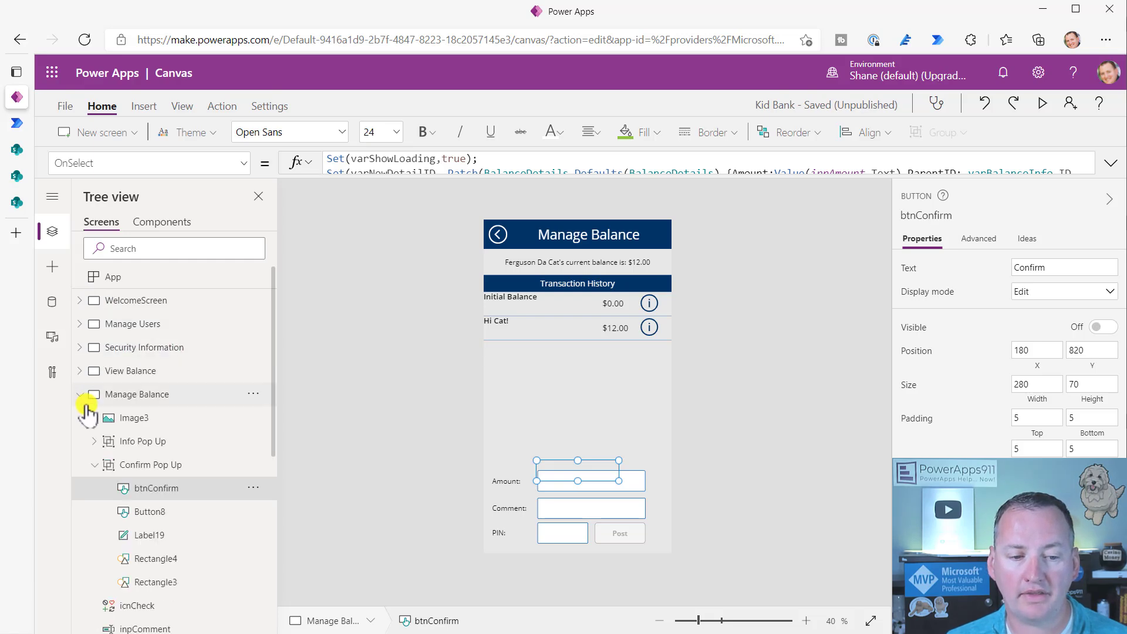
left_click(80, 394)
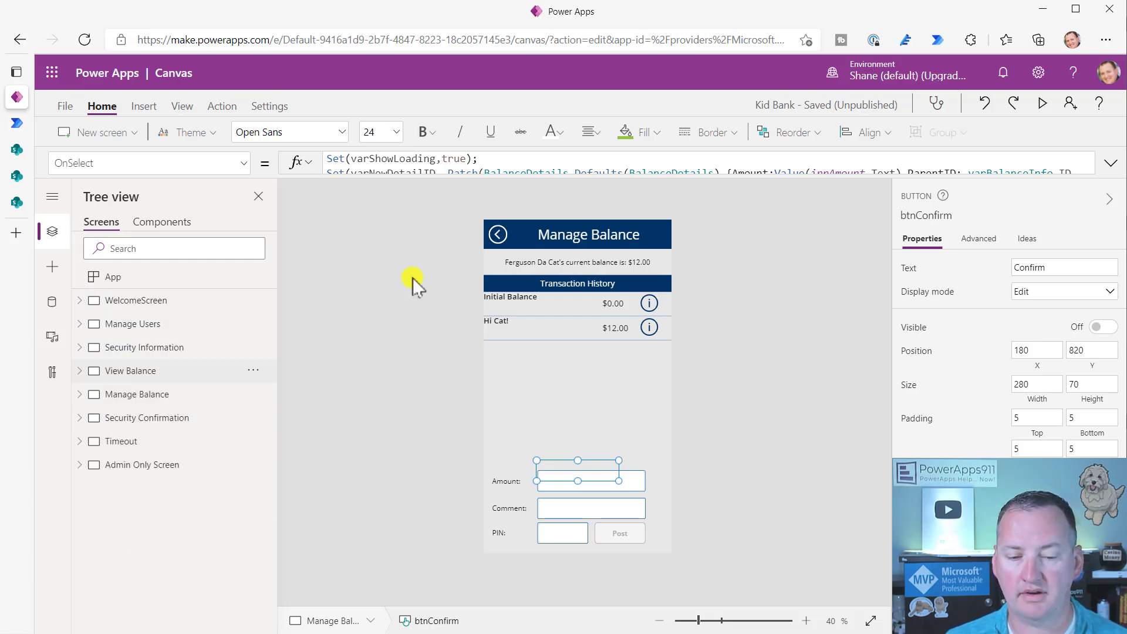
left_click(26, 152)
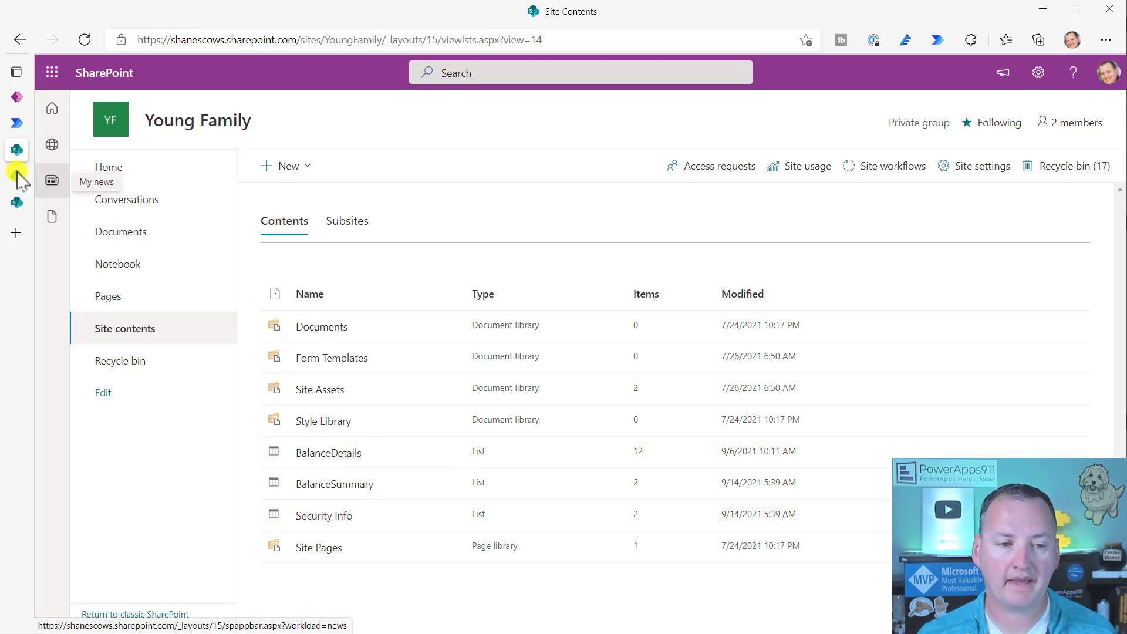
- Open the Bank hide SharePoint lists flow for editing and inspect its Security Info HTTP request setting Hidden
left_click(20, 121)
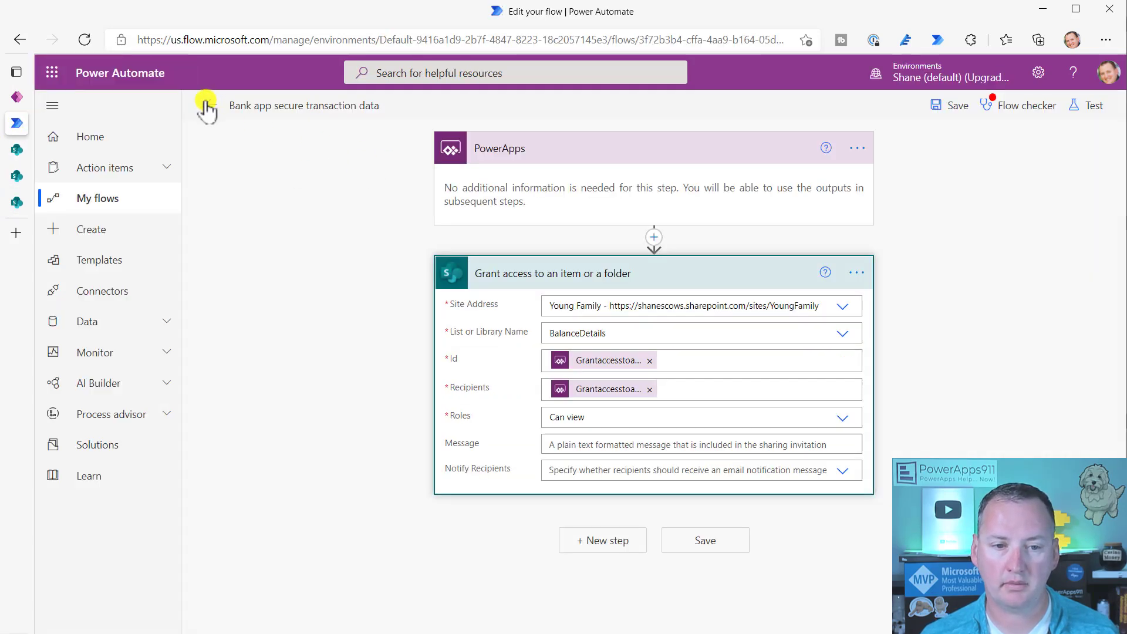
left_click(94, 198)
left_click(646, 154)
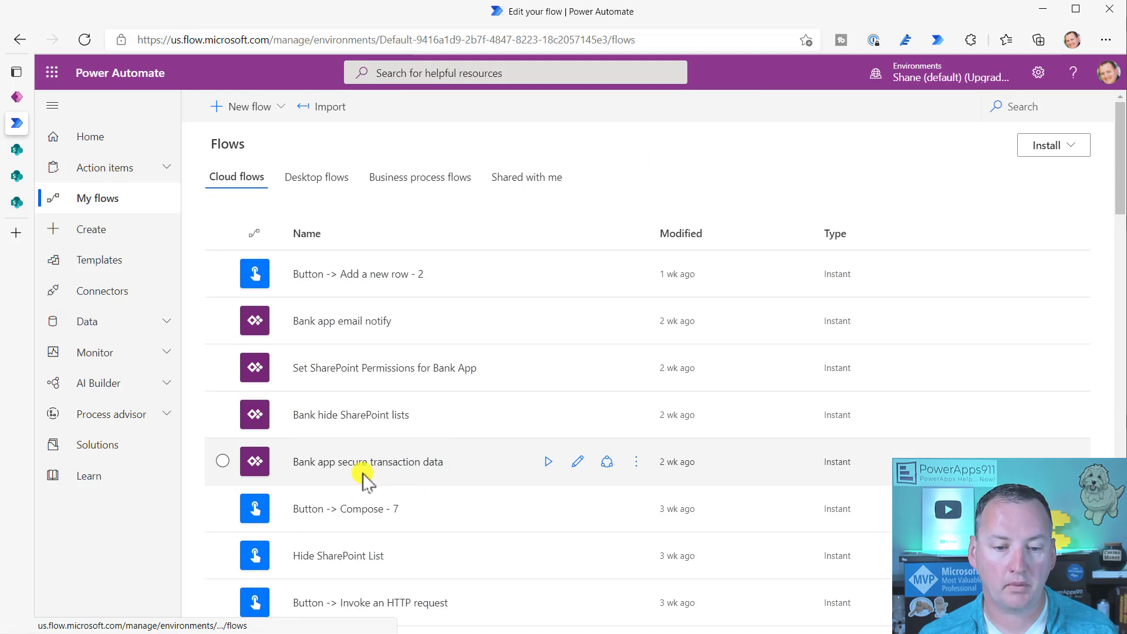
left_click(376, 415)
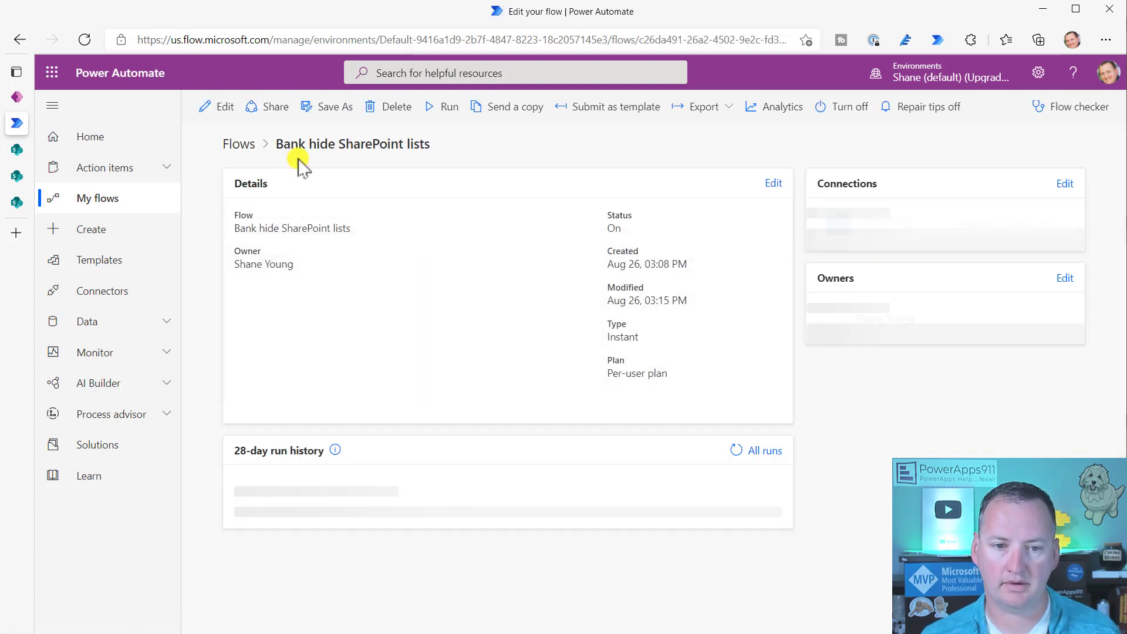
left_click(221, 107)
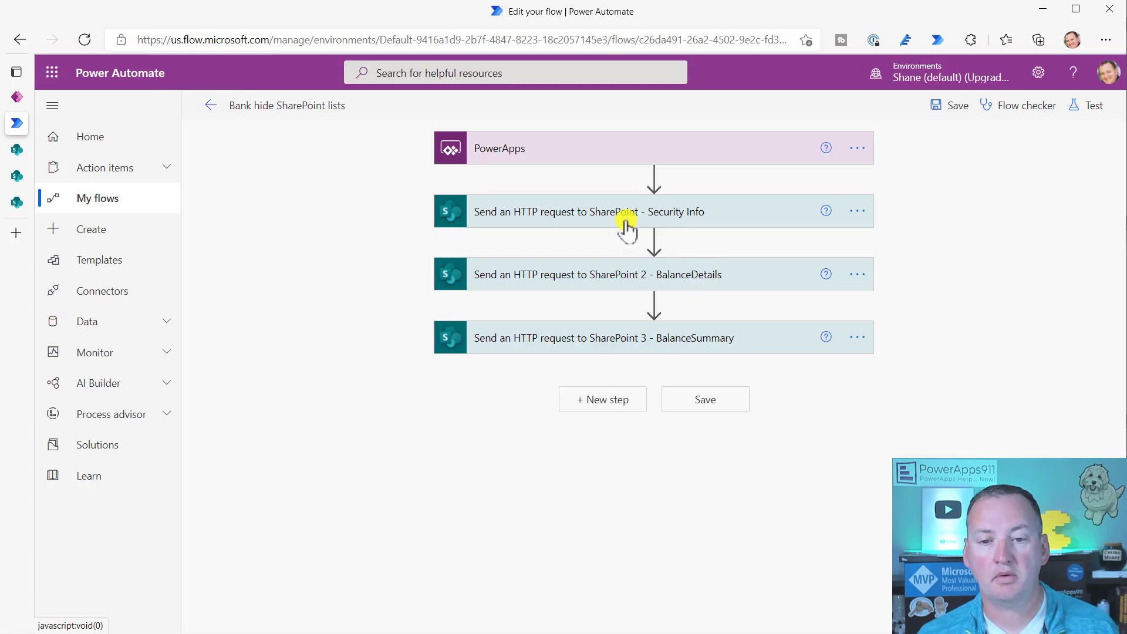
left_click(626, 220)
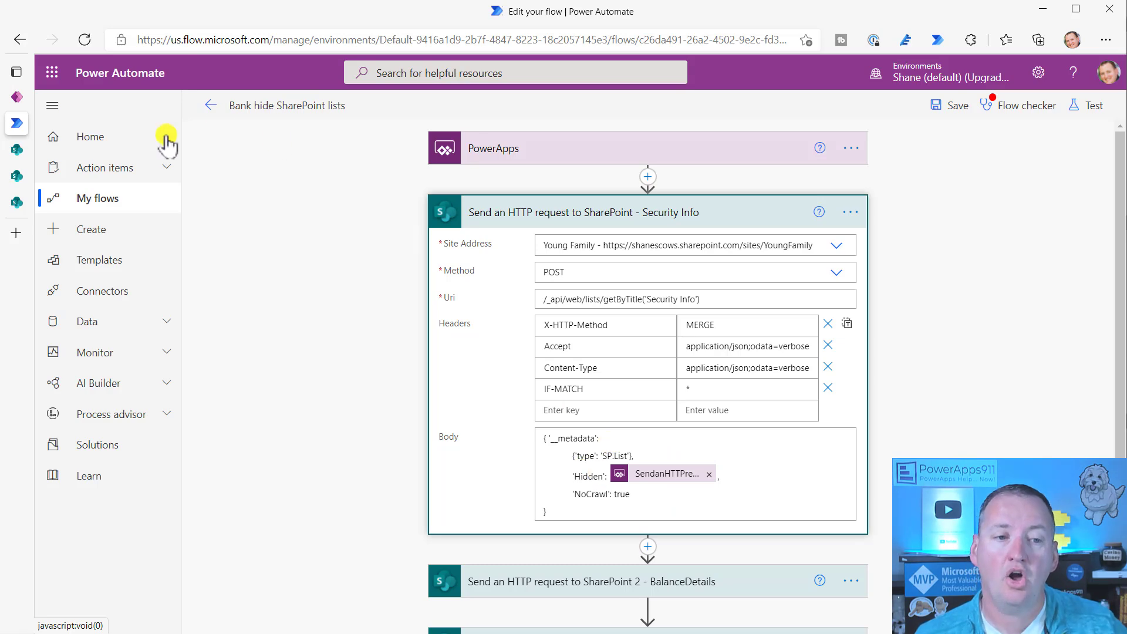
left_click(16, 98)
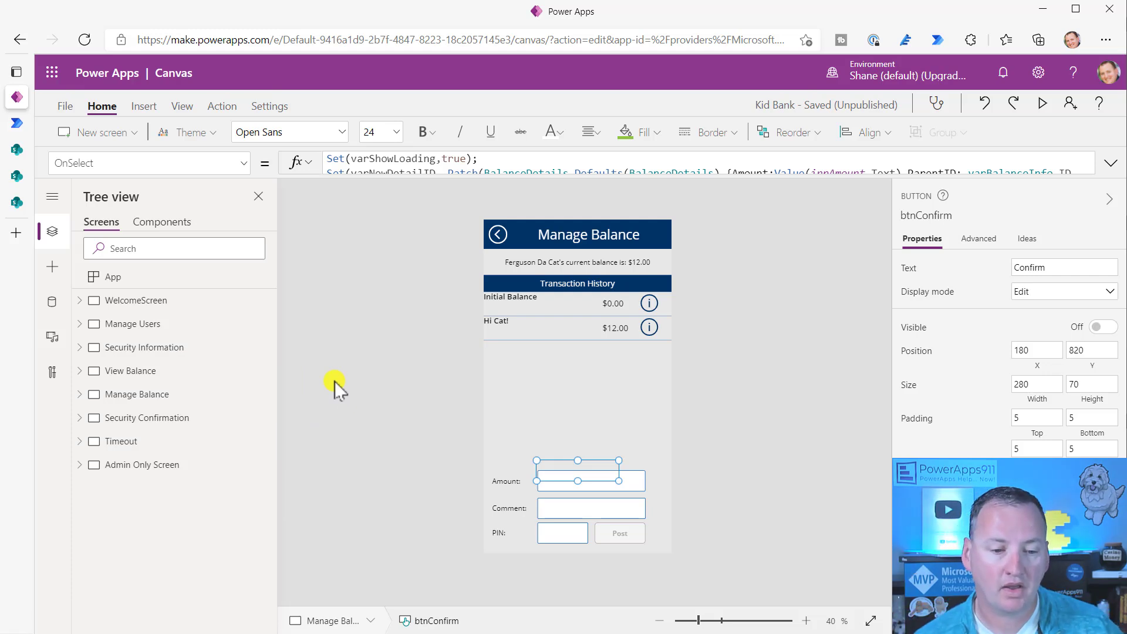
- On the Admin Only Screen, review the OnSelect formulas of the Hide Lists and Show Lists buttons
left_click(149, 470)
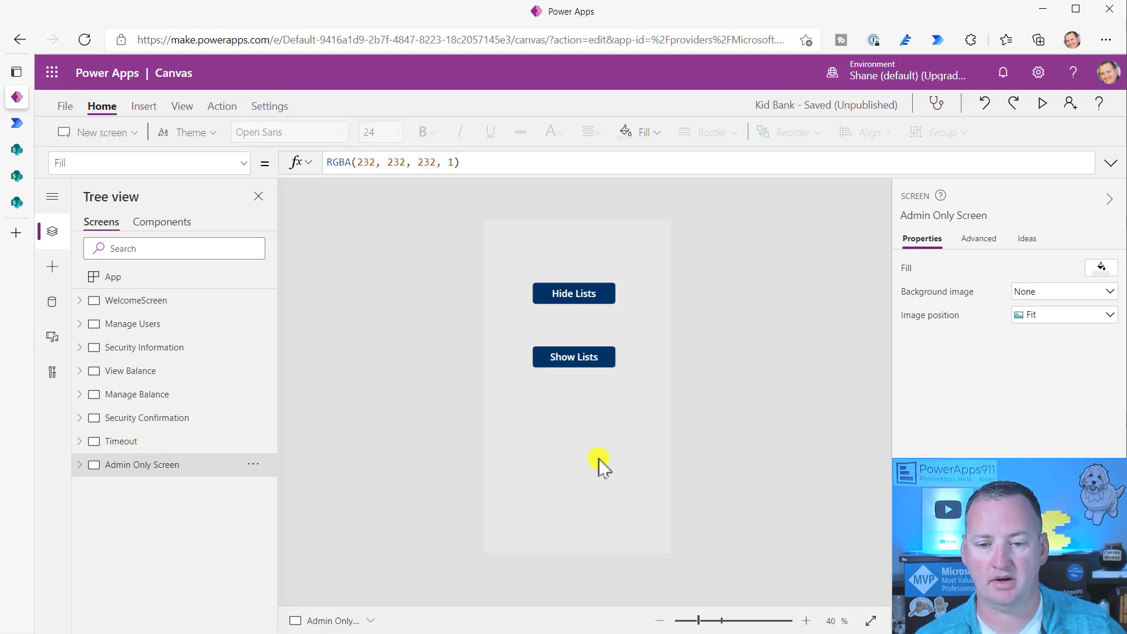
left_click(577, 302)
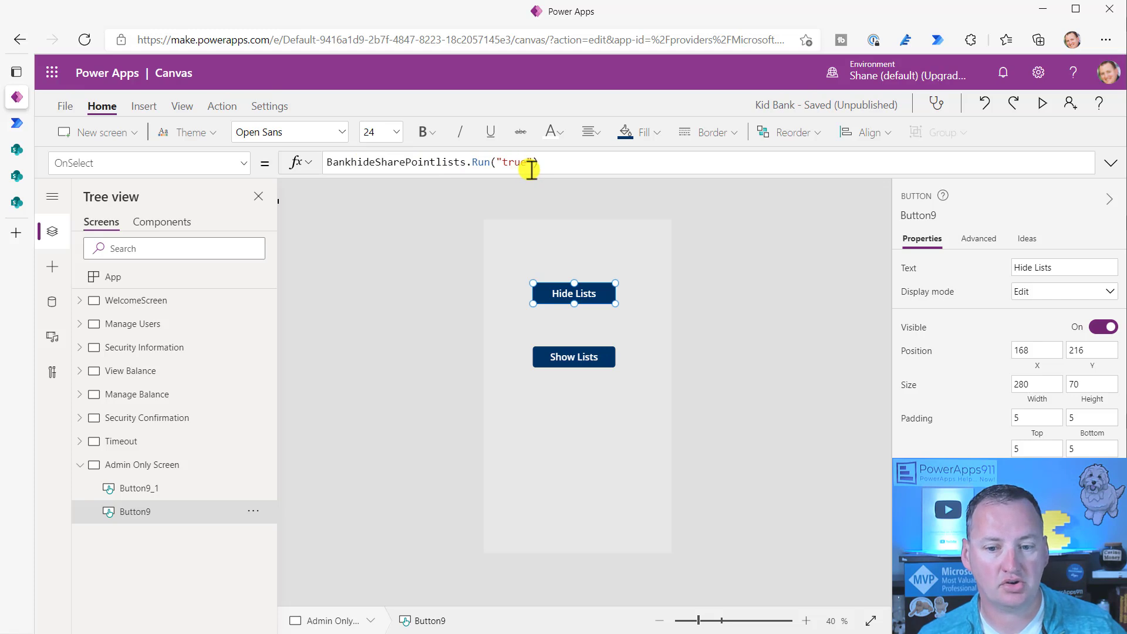
left_click(558, 360)
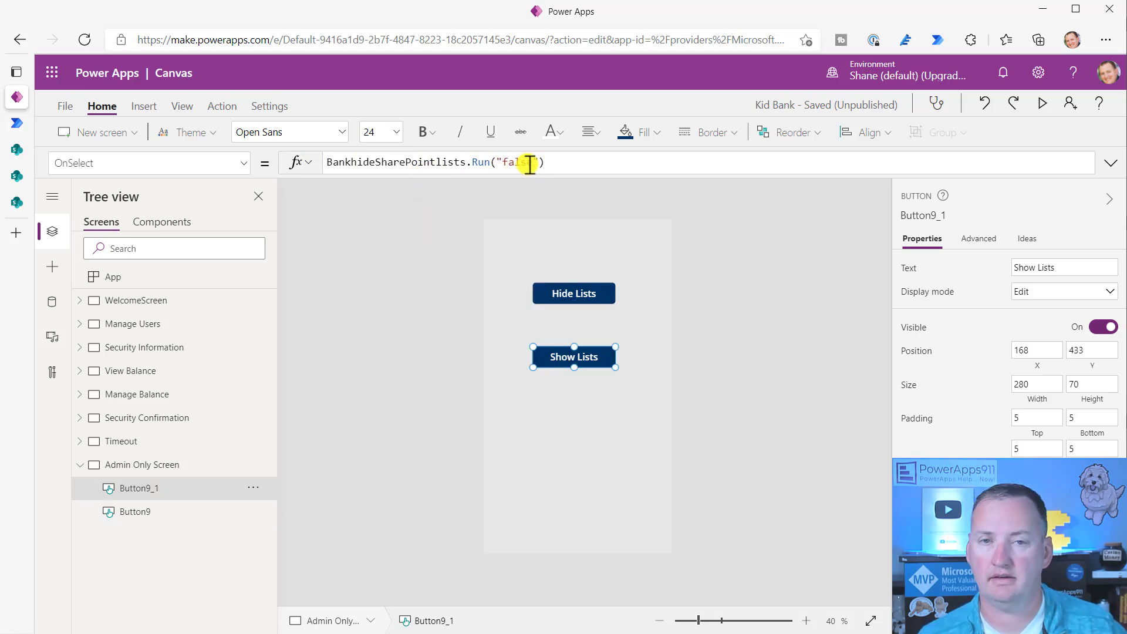
left_click(17, 177)
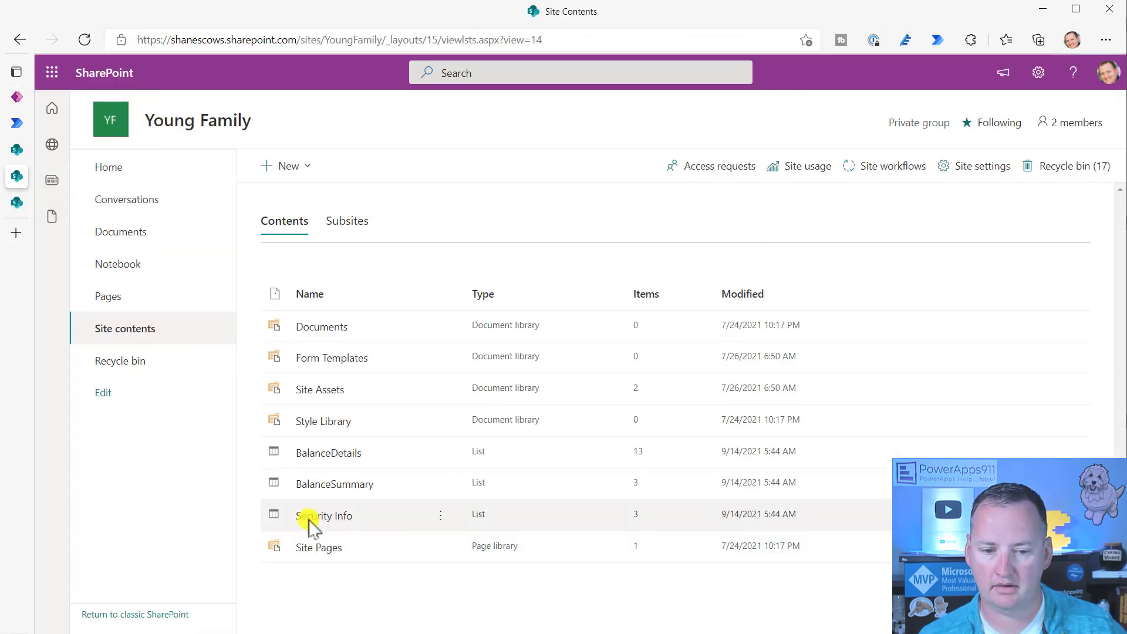
left_click(16, 124)
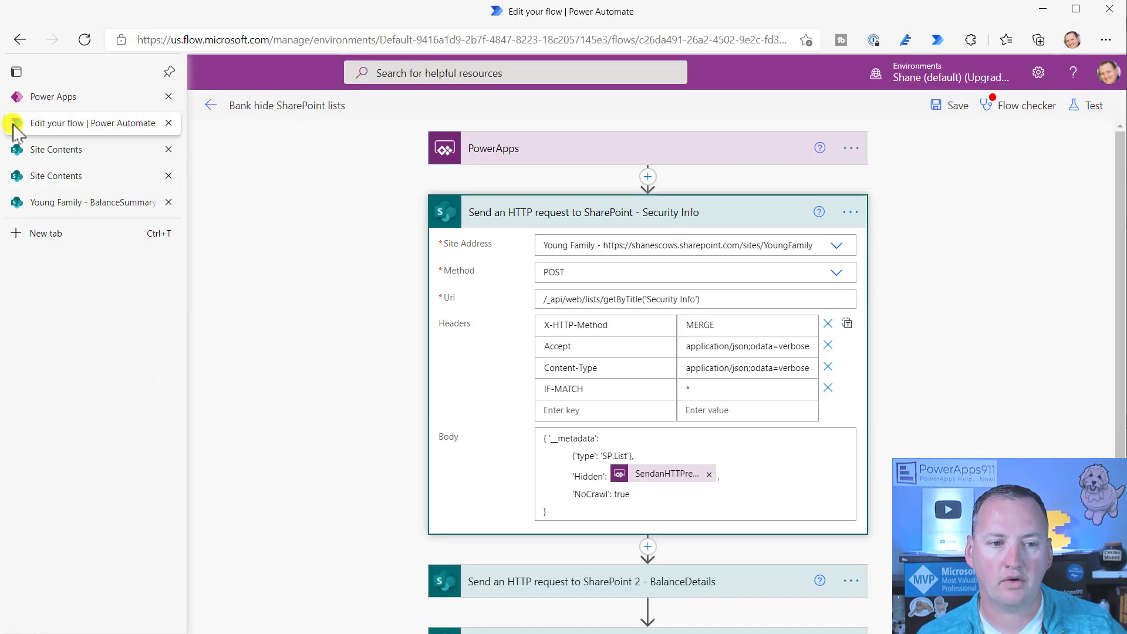
left_click(17, 97)
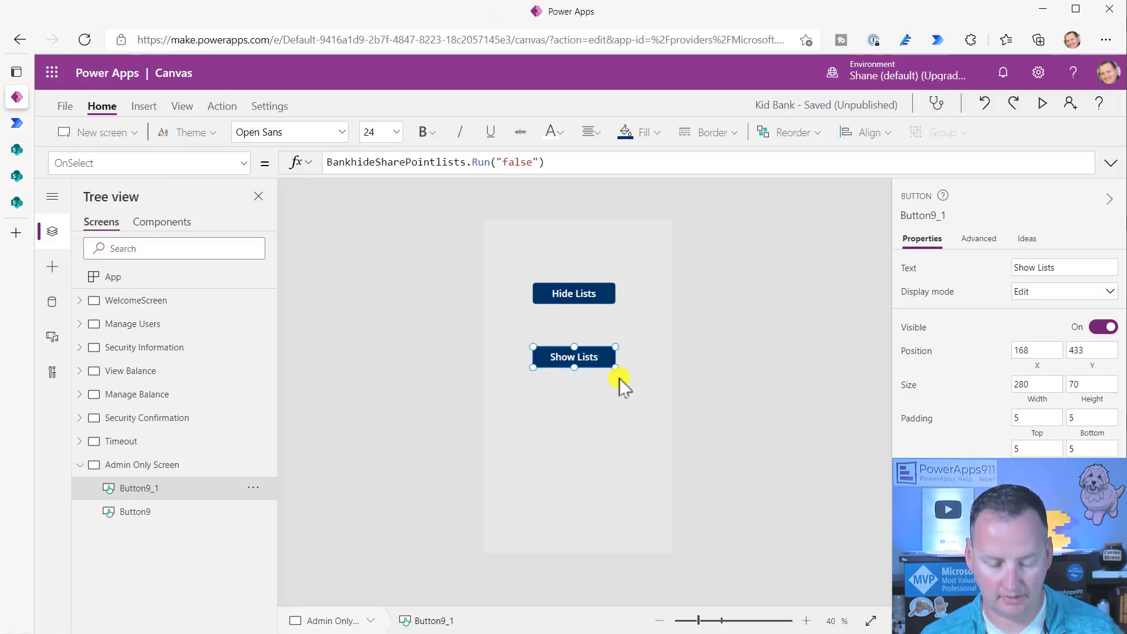
- Alt-click Hide Lists to run the Bank hide SharePoint lists flow
key("alt")
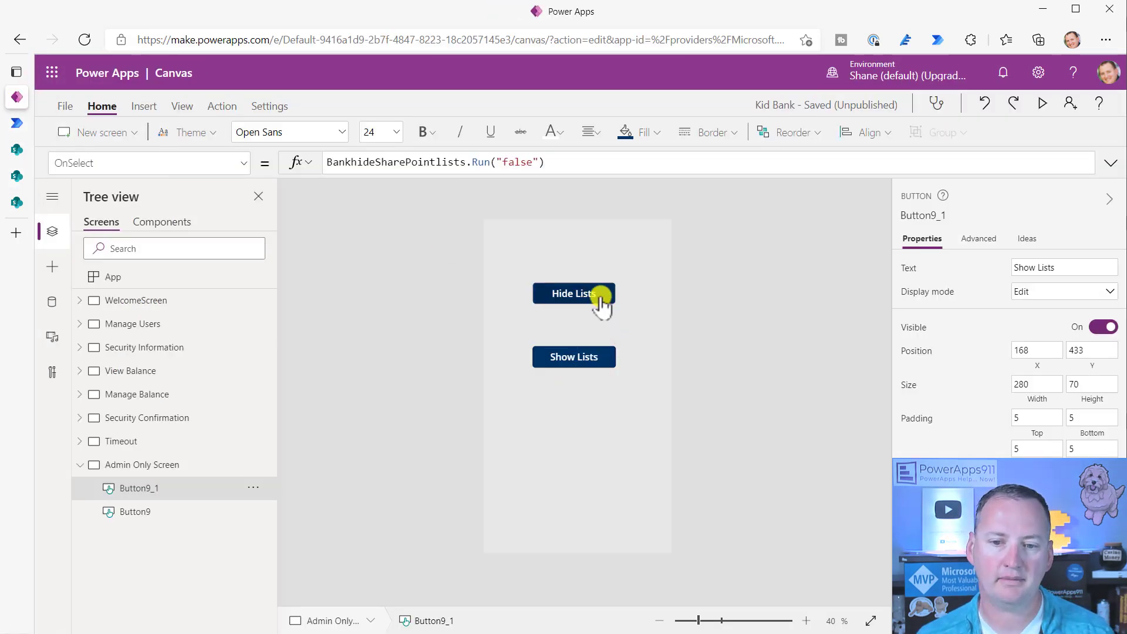
left_click(600, 297, "alt")
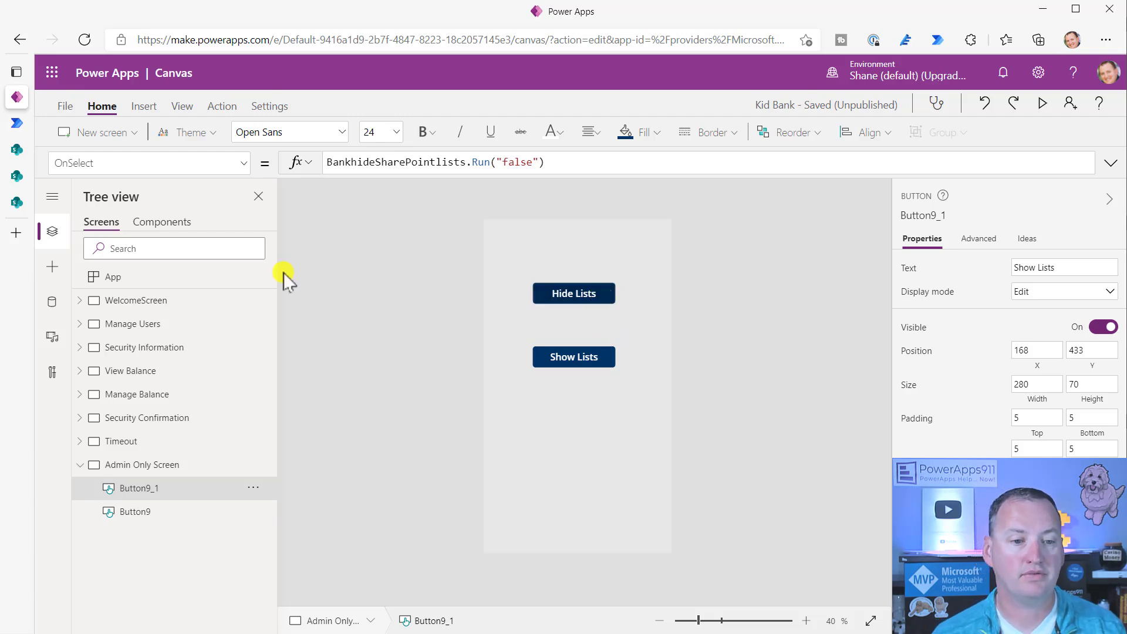
left_click(16, 176)
- Refresh the Young Family site contents to confirm BalanceDetails, BalanceSummary and Security Info are hidden
left_click(85, 40)
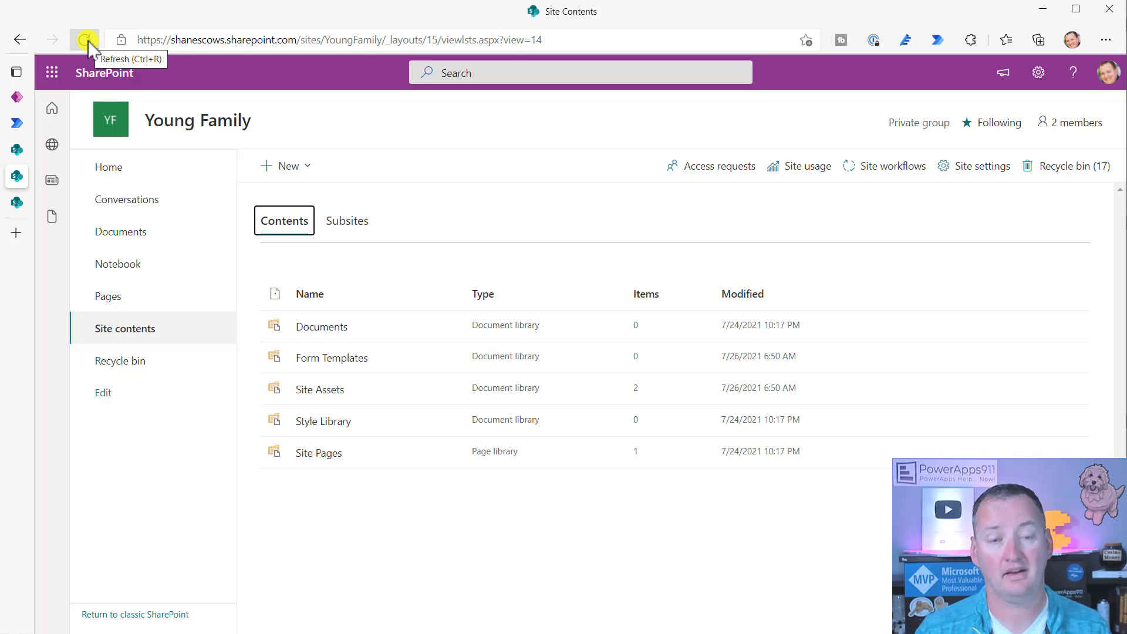
left_click(21, 99)
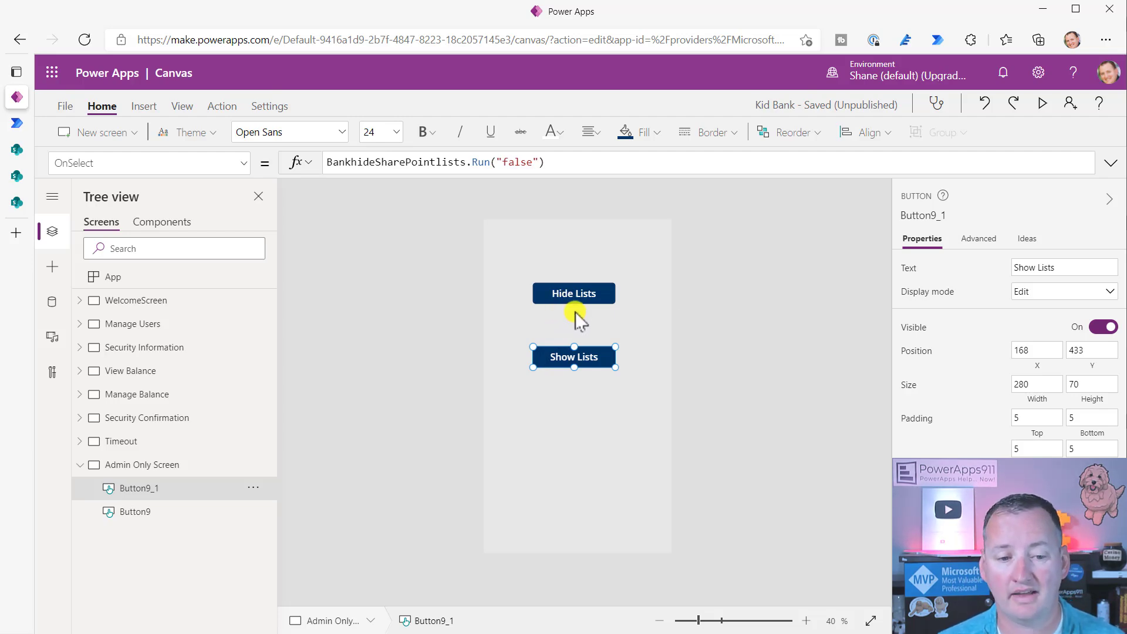
- Exit the Bank hide SharePoint lists flow editor discarding changes, then go to the Flows list
left_click(17, 122)
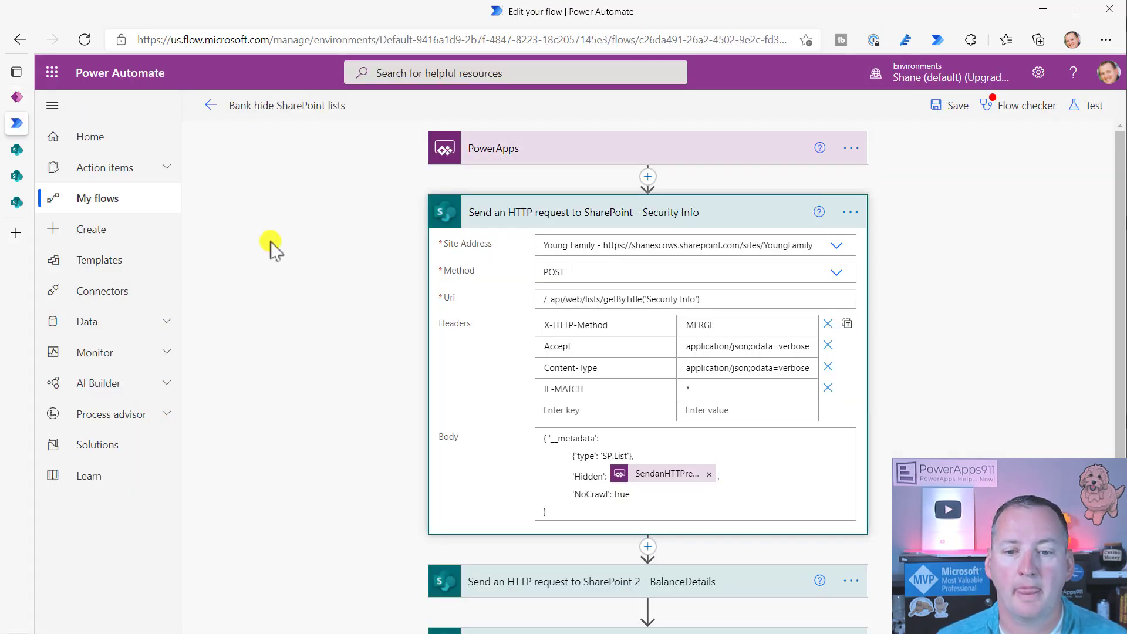
left_click(210, 105)
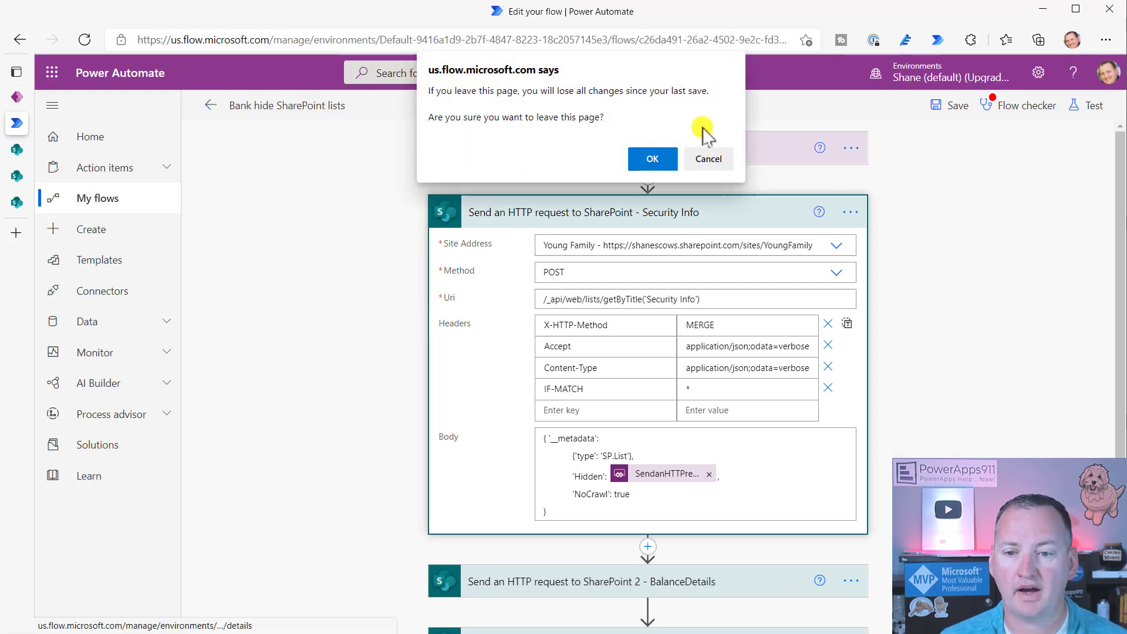
left_click(652, 159)
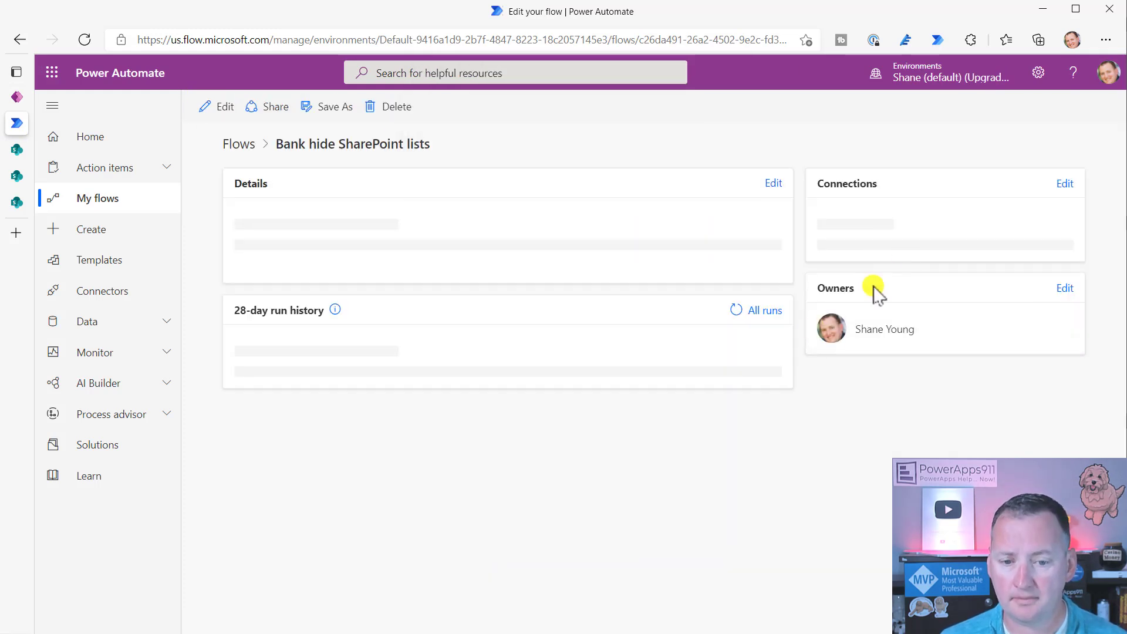
left_click(241, 146)
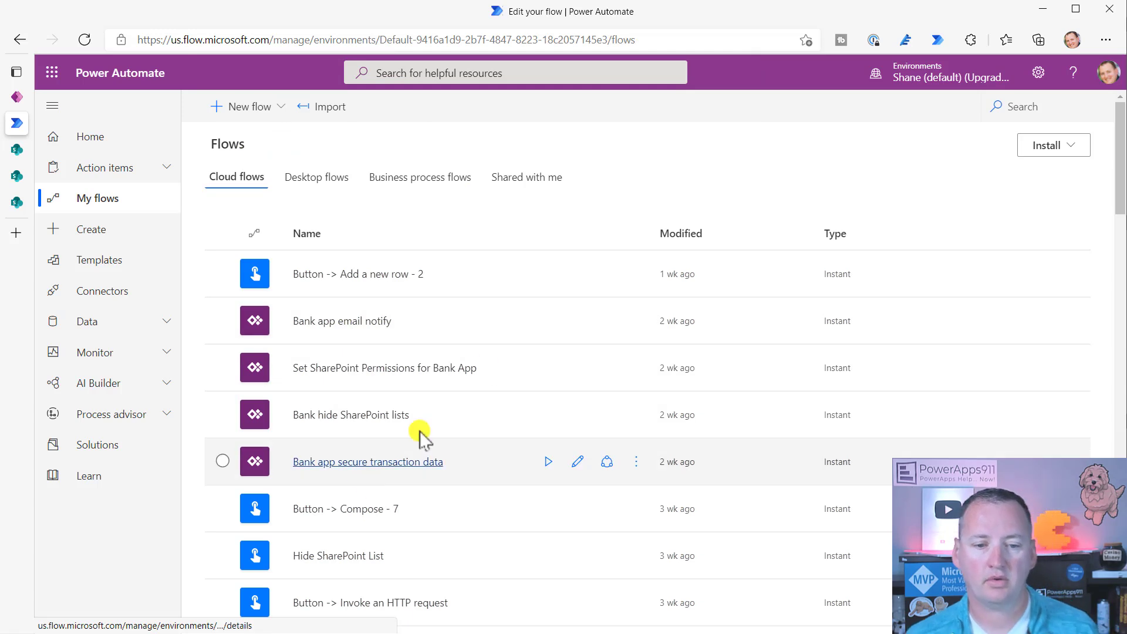